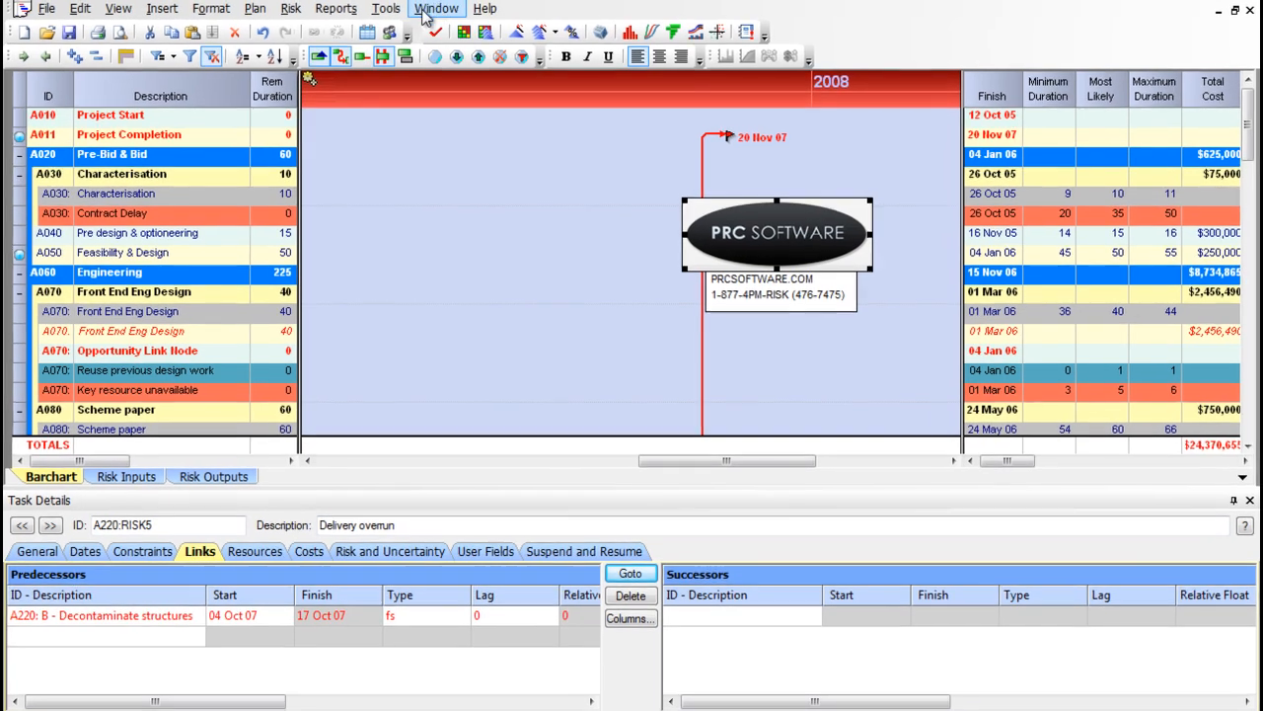
Step: Open the pre-mitigated plan's distribution graph, look through its task list down to the last tasks, and close the graph
left_click(447, 29)
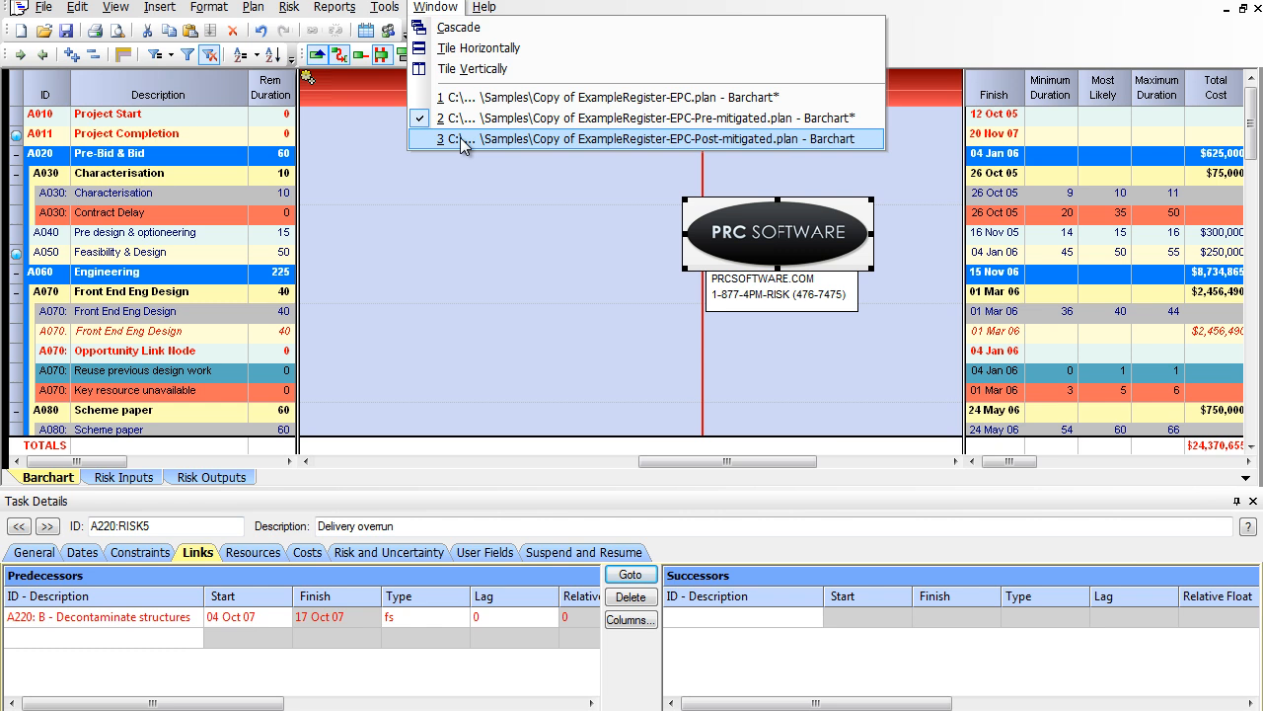
left_click(332, 140)
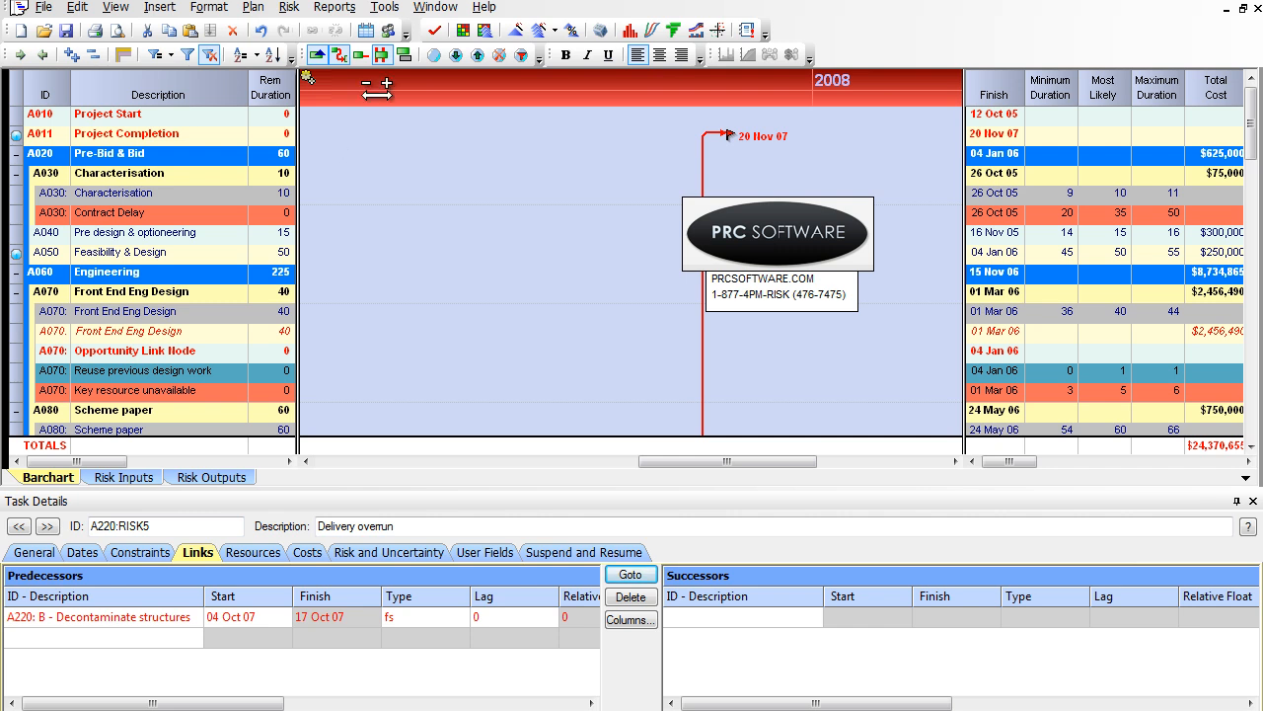
left_click(629, 31)
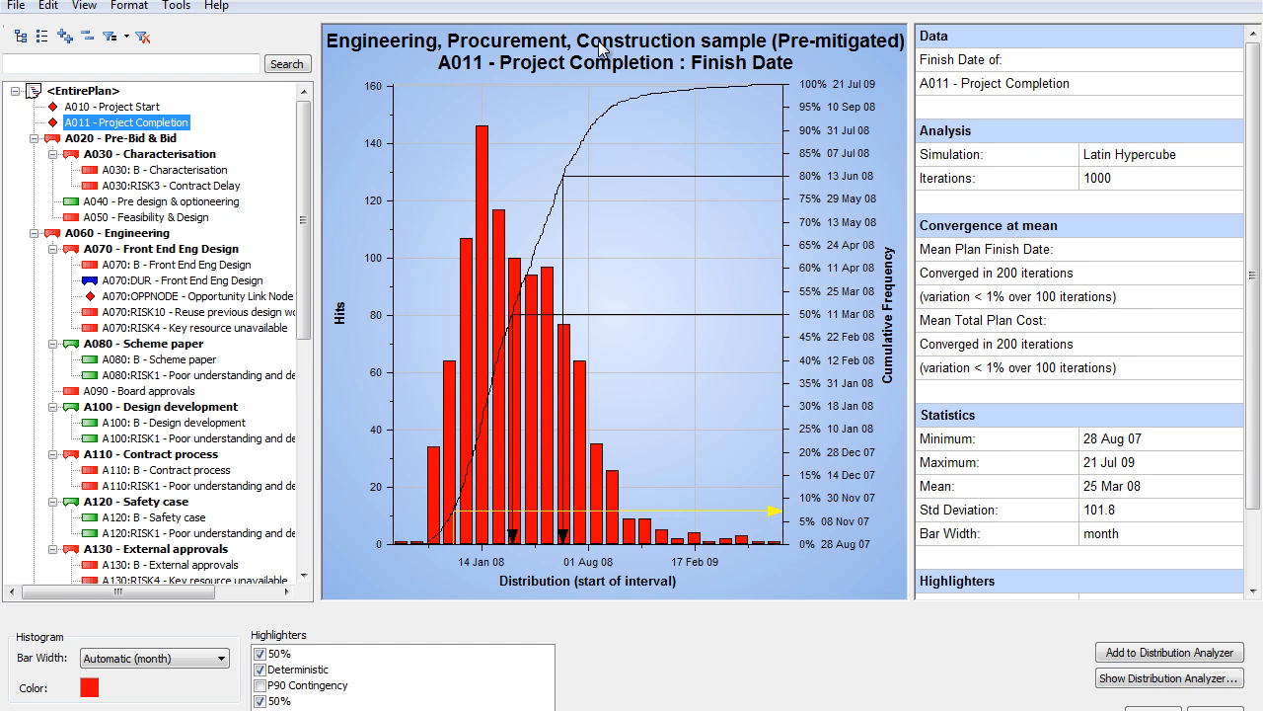
left_click_drag(304, 172, 318, 508)
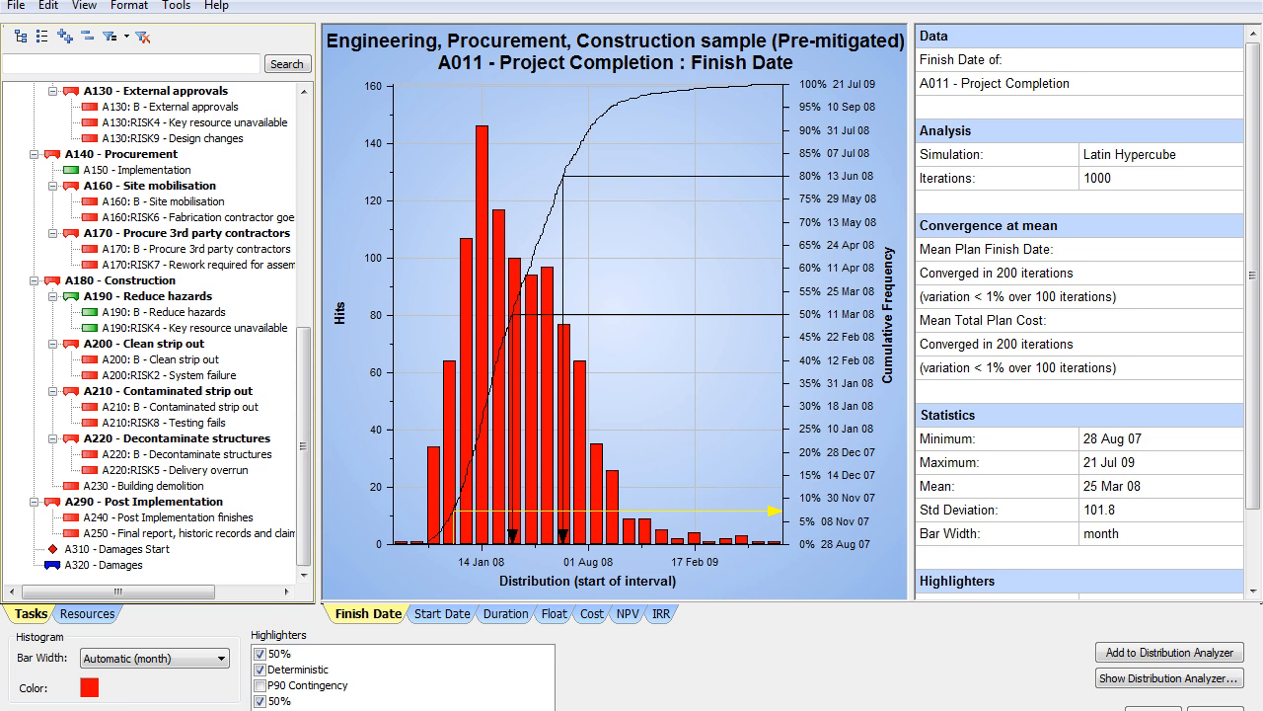
left_click(1242, 1)
Step: Find the A240 and A250 tasks under Post Implementation in the pre-mitigated plan and select A250
scroll(315, 272, "down", 19)
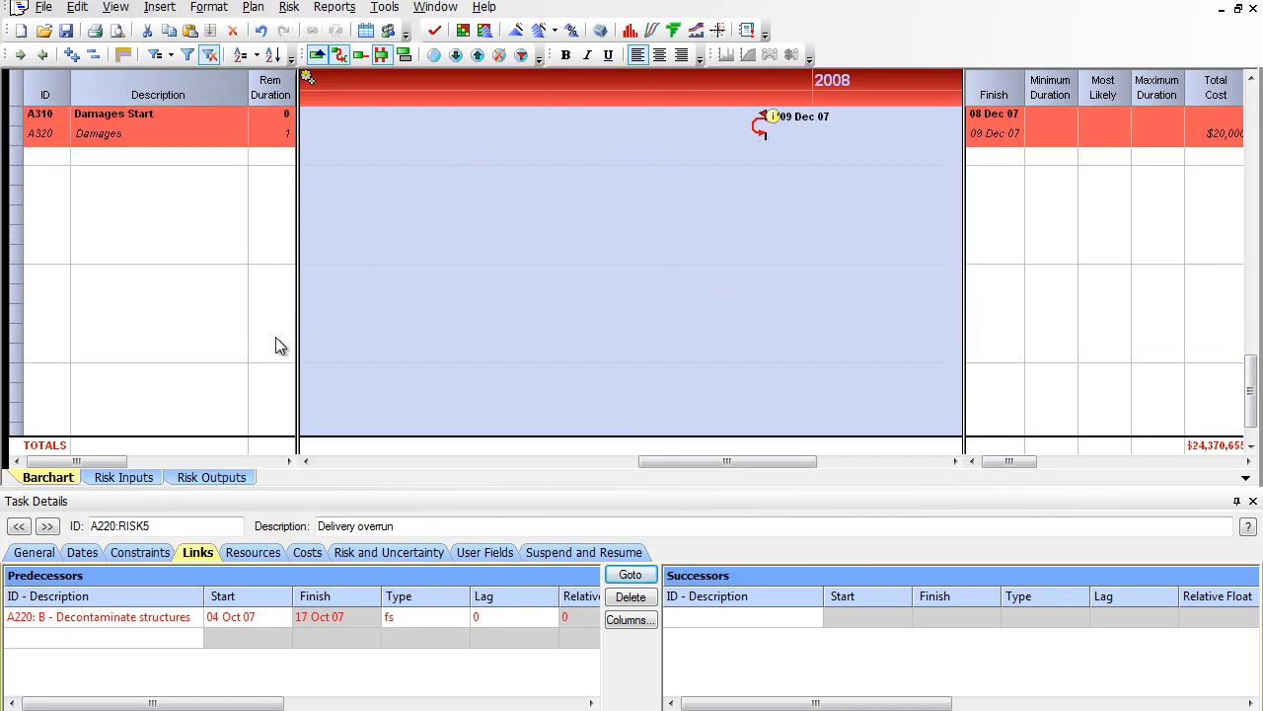
scroll(276, 346, "up", 5)
left_click(193, 375)
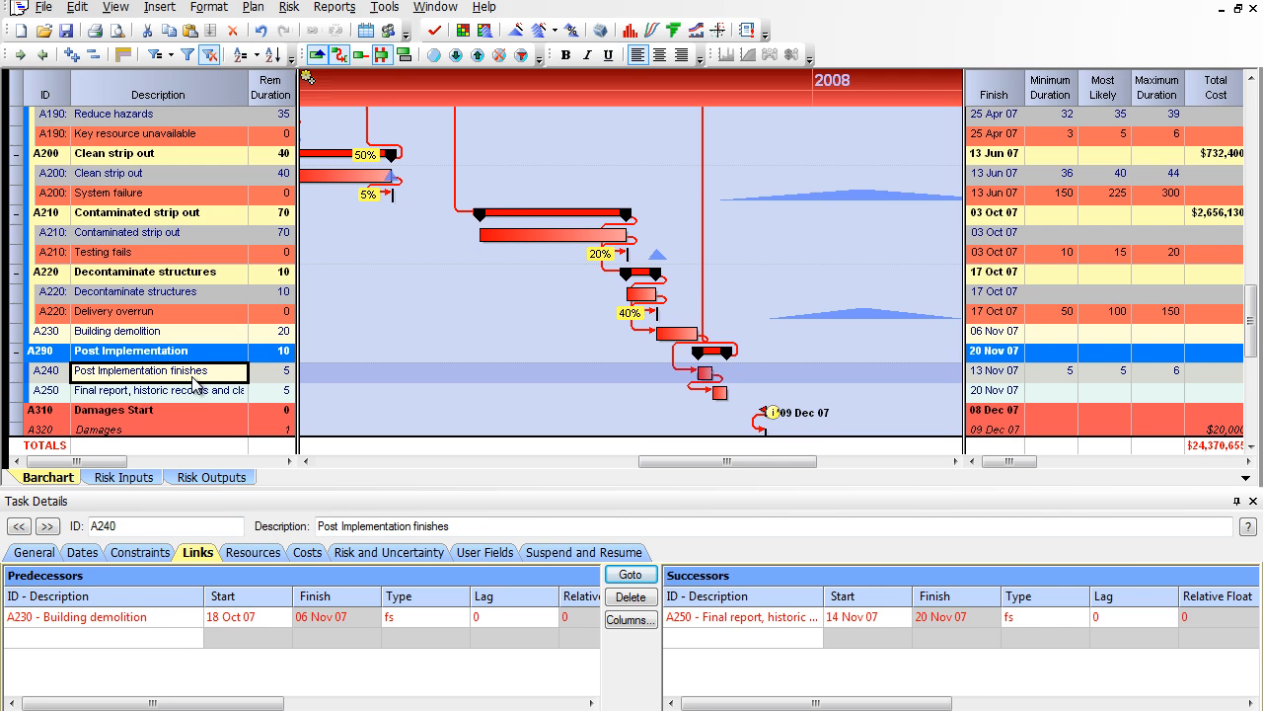
left_click(196, 390)
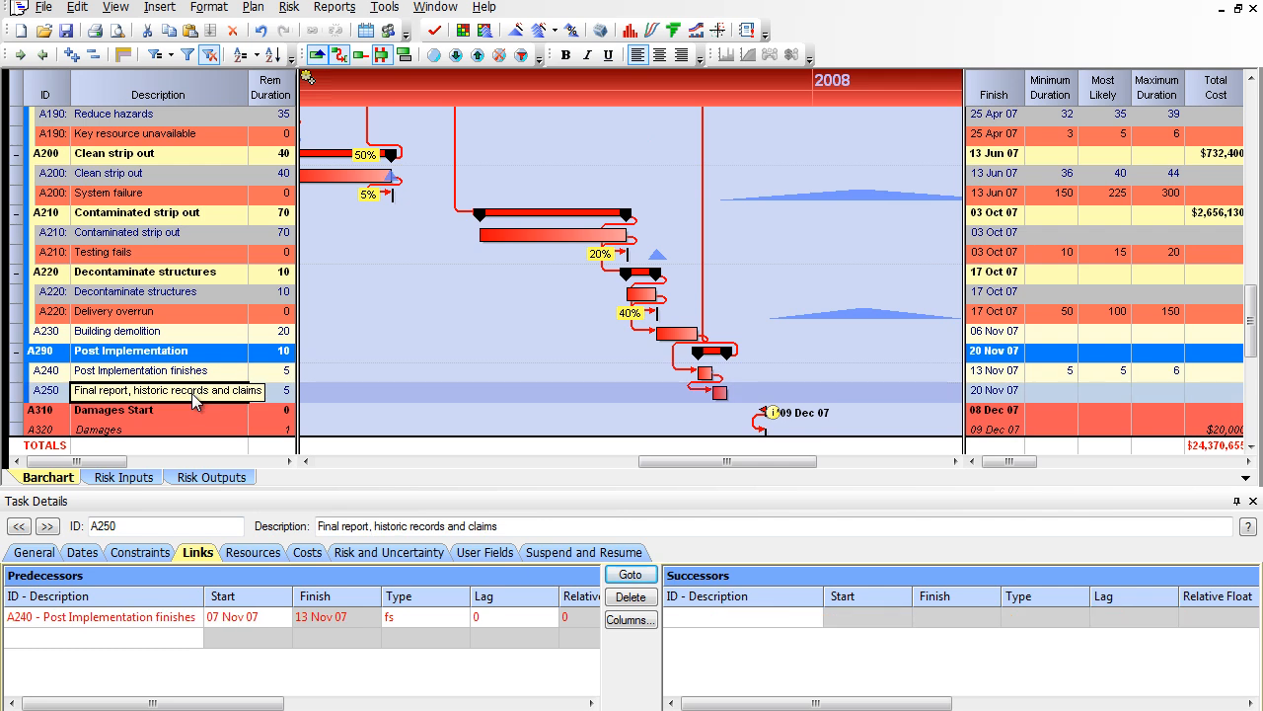
right_click(194, 395)
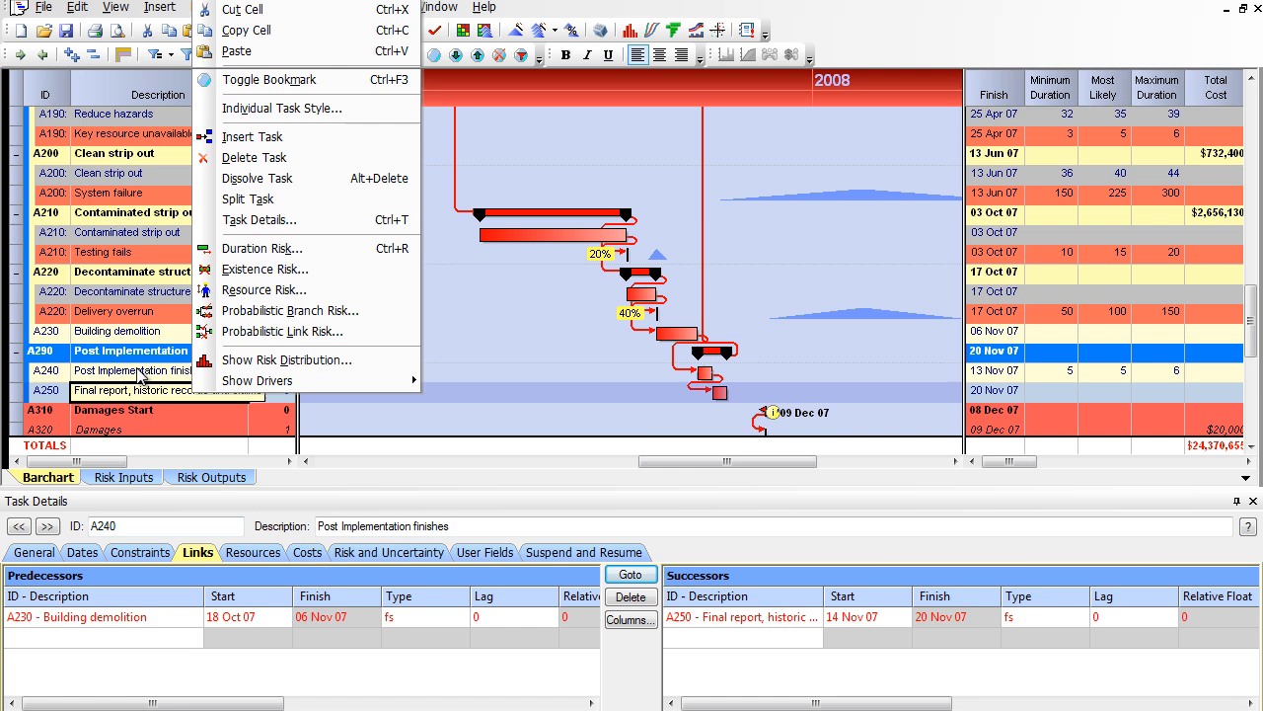
left_click(139, 393)
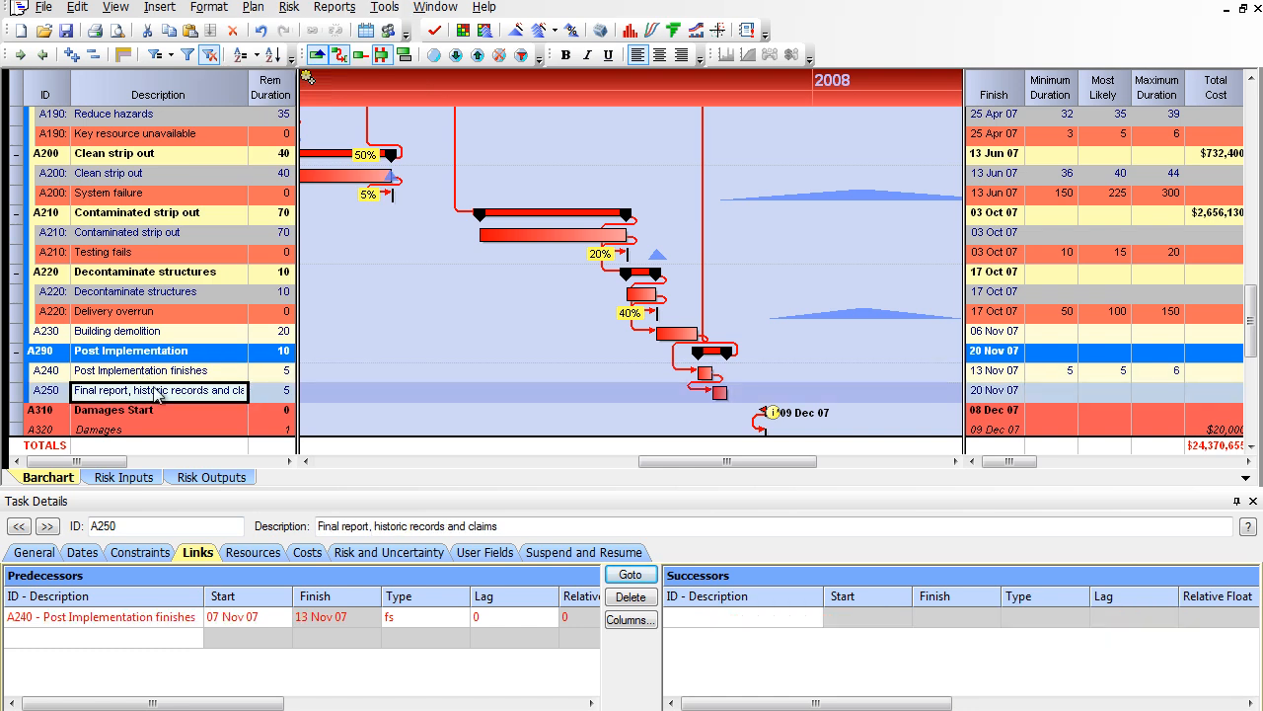
Step: Switch to Copy of ExampleRegister-EPC.plan and show the risk distribution of A250 - Final report, historic records and claims
left_click(435, 7)
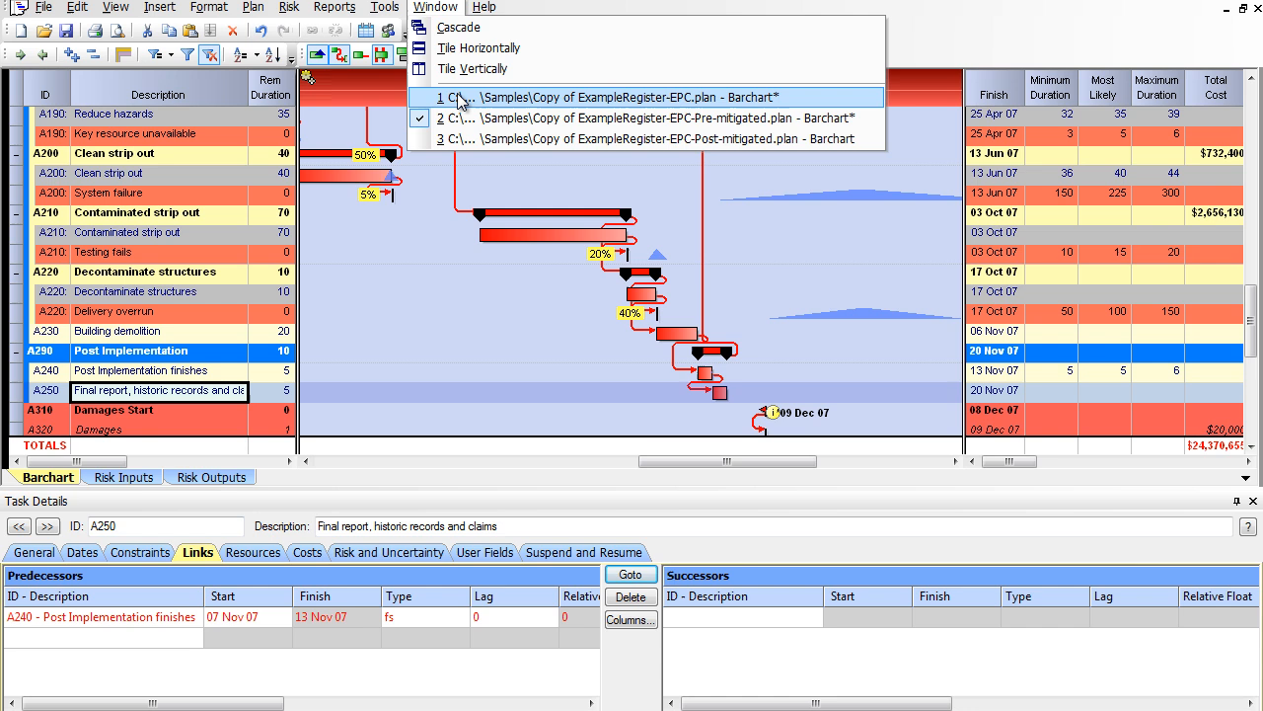
left_click(459, 98)
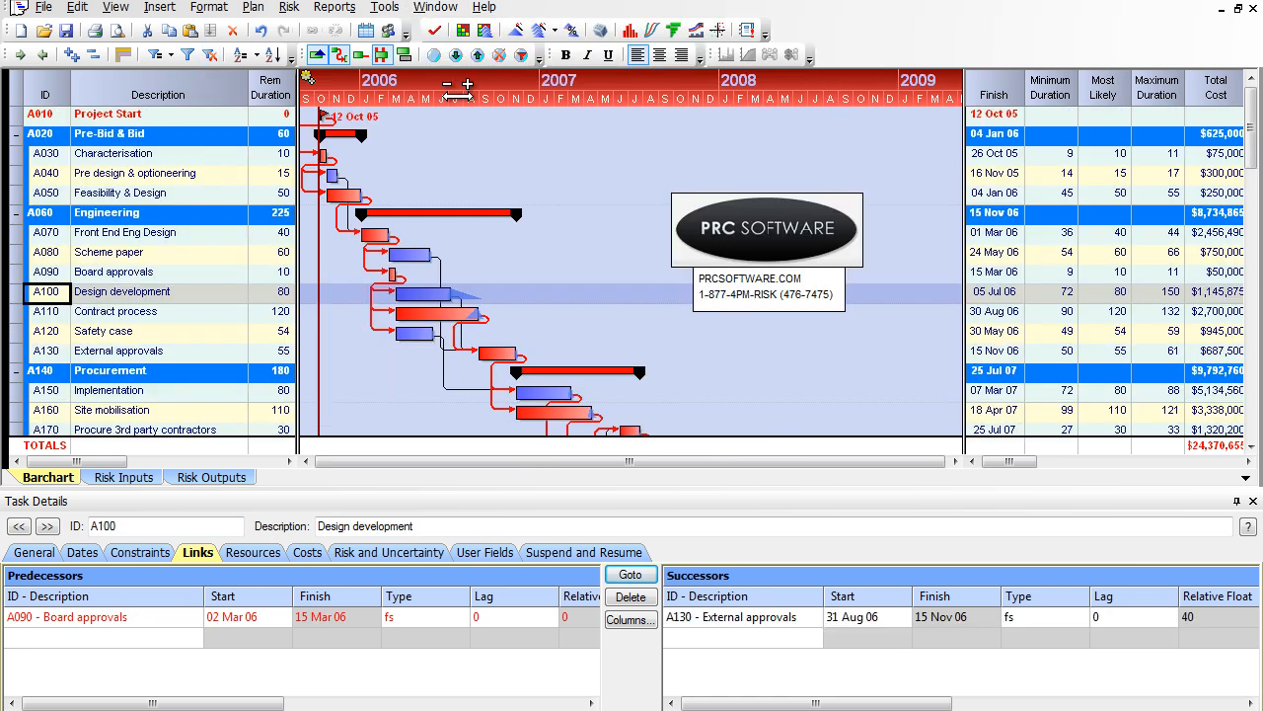
scroll(165, 274, "down", 10)
scroll(165, 274, "up", 1)
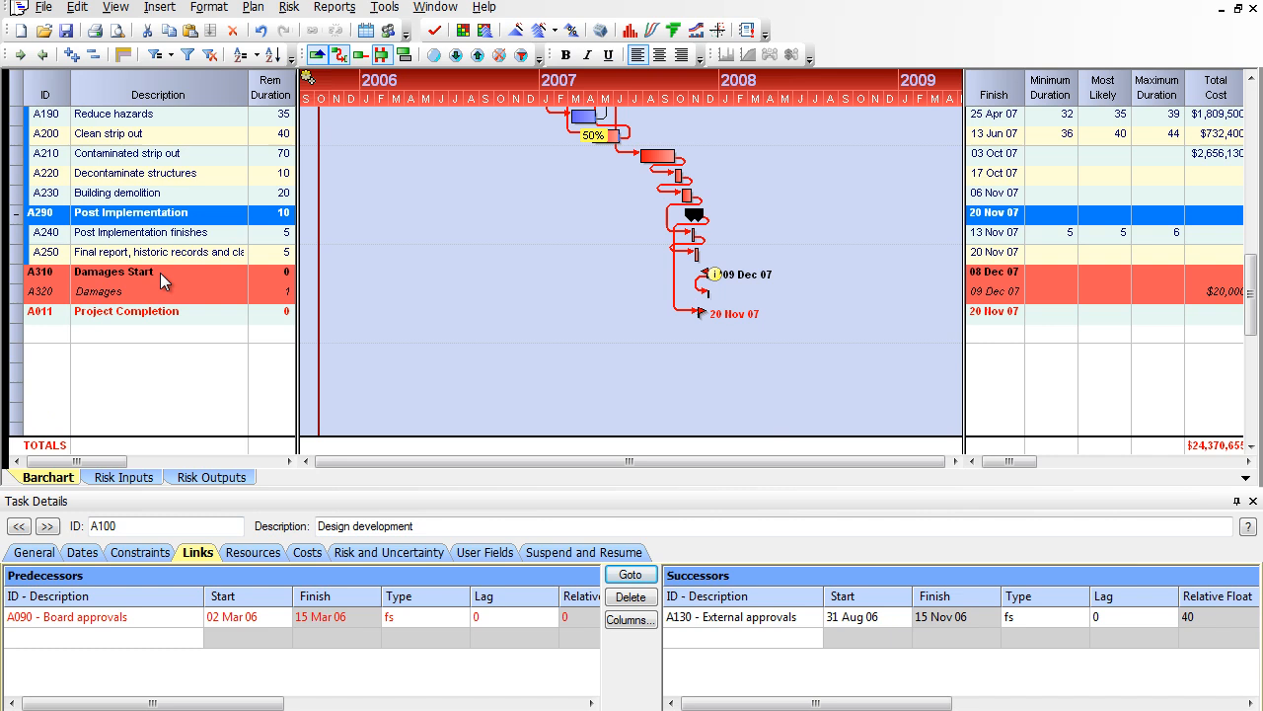
right_click(163, 255)
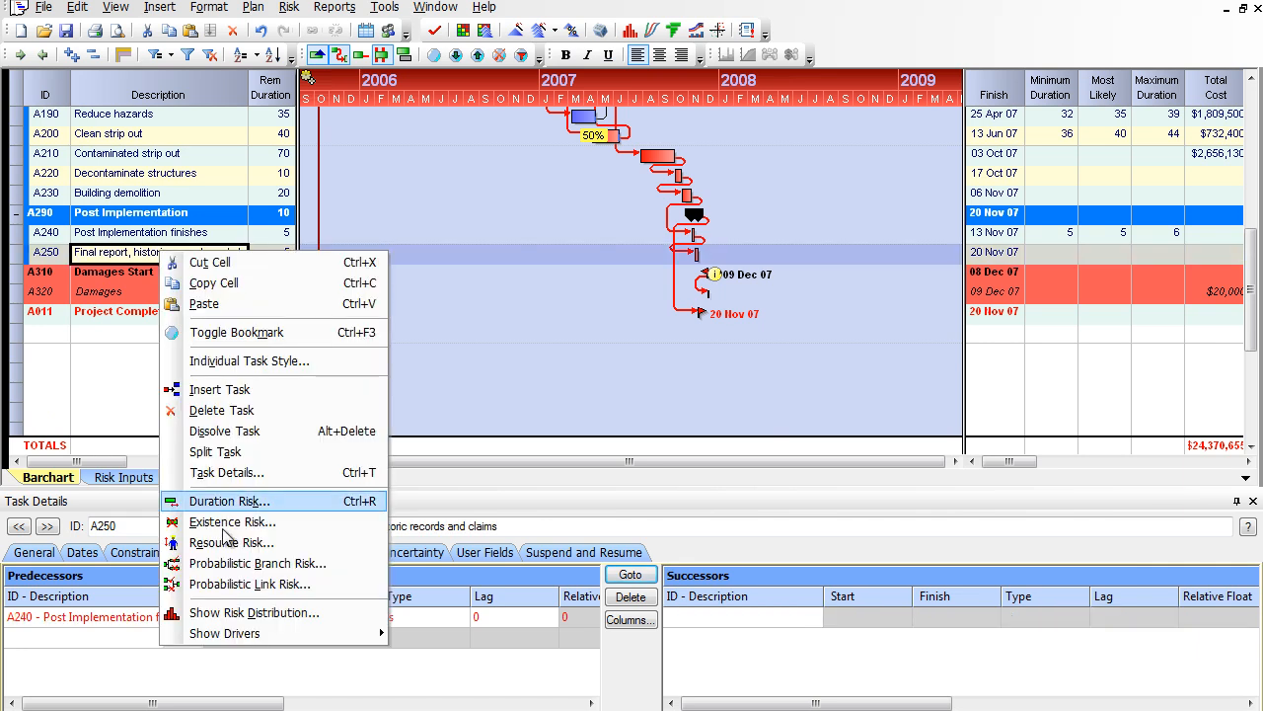
left_click(350, 613)
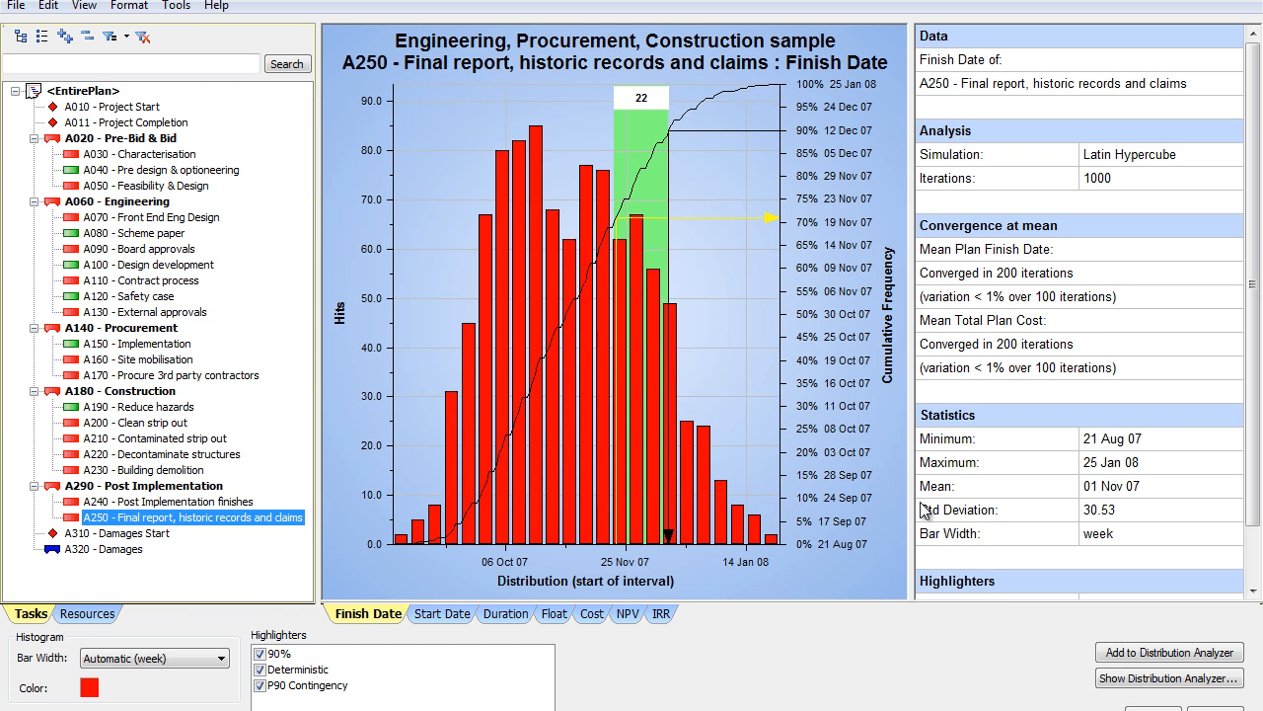
Step: Add A250's finish date distribution to the Distribution Analyzer, view it there, and close the analyzer
left_click(1140, 659)
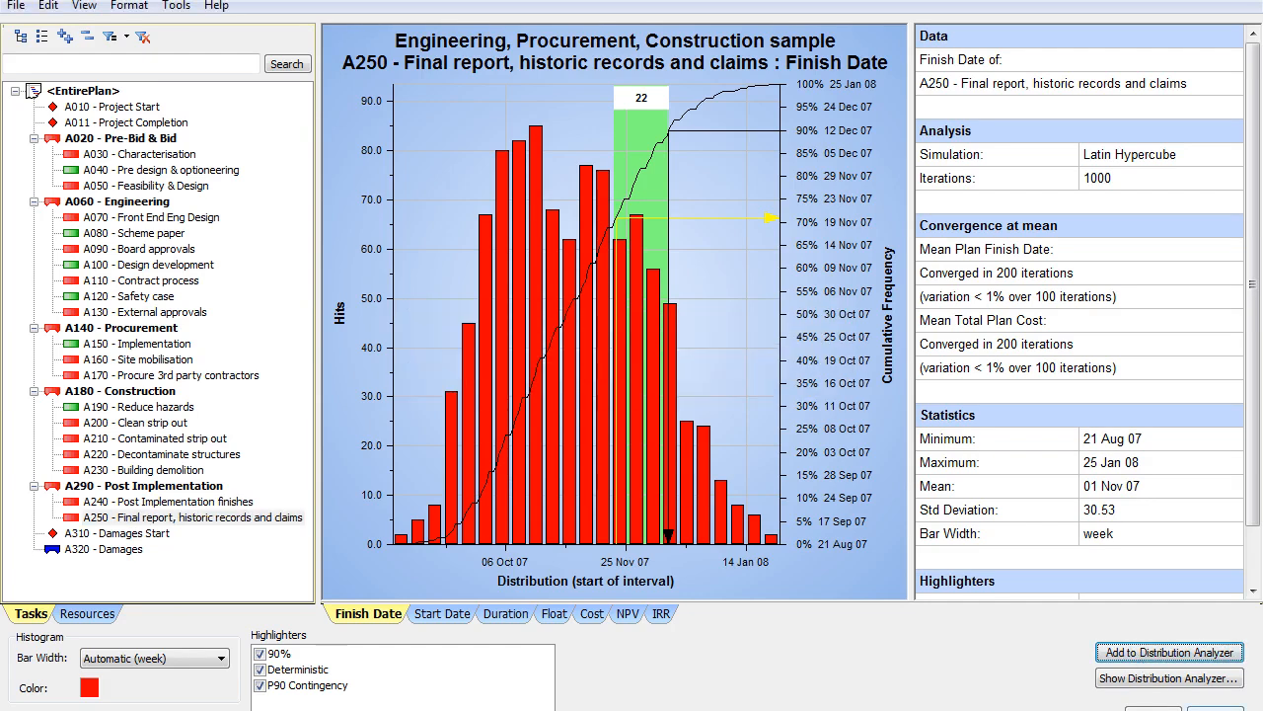
left_click(1157, 677)
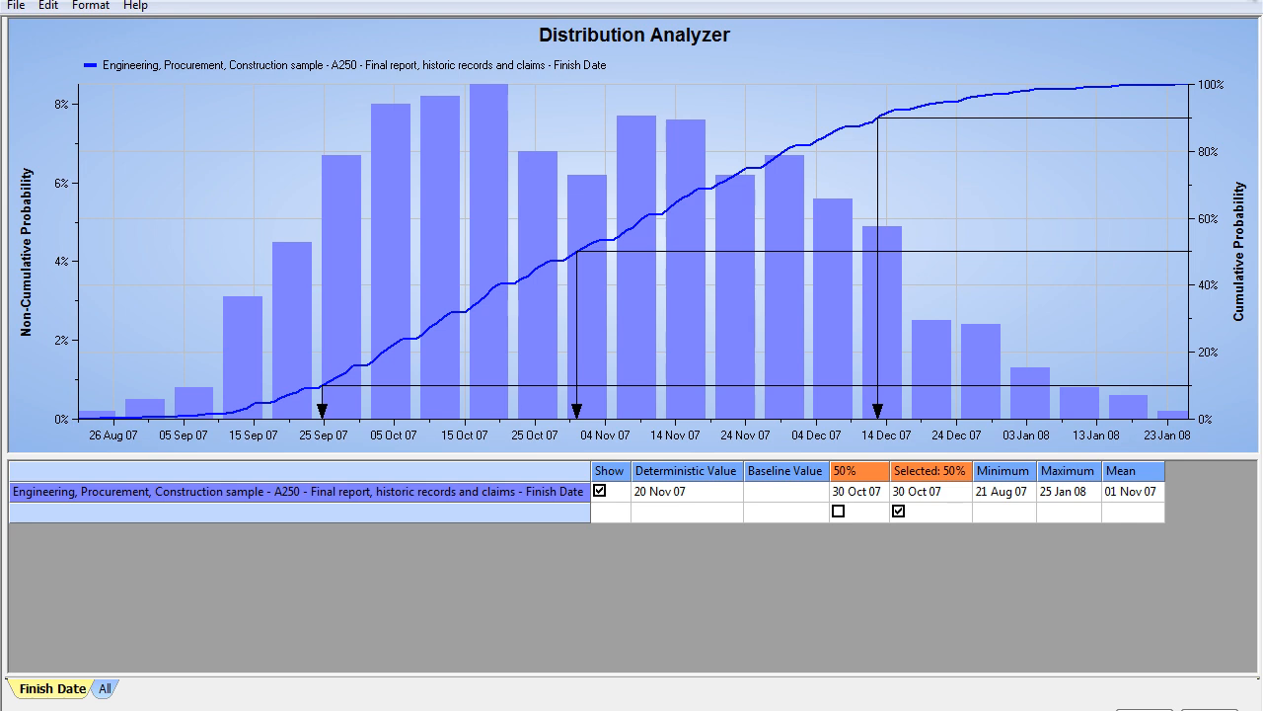
left_click(1237, 3)
Step: Add the A210 - Contaminated strip out finish date to the Distribution Analyzer and show its comparison with A250
left_click(185, 438)
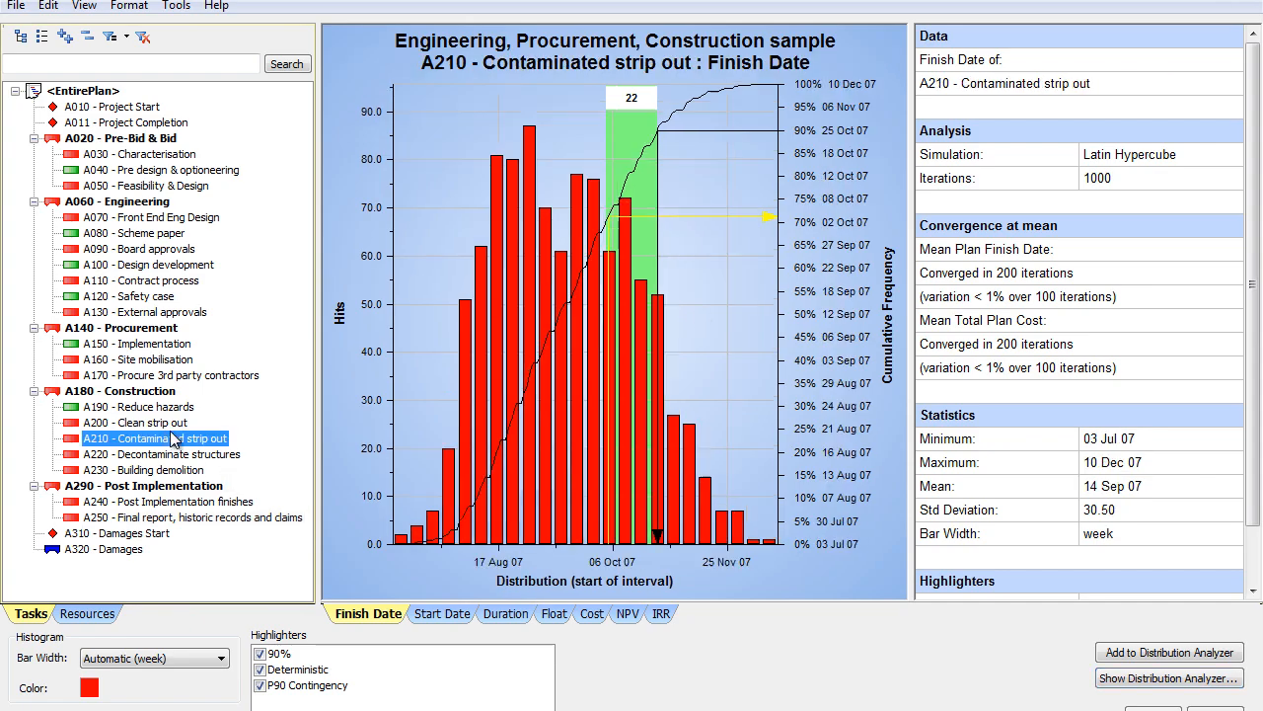
left_click(1126, 655)
left_click(1125, 679)
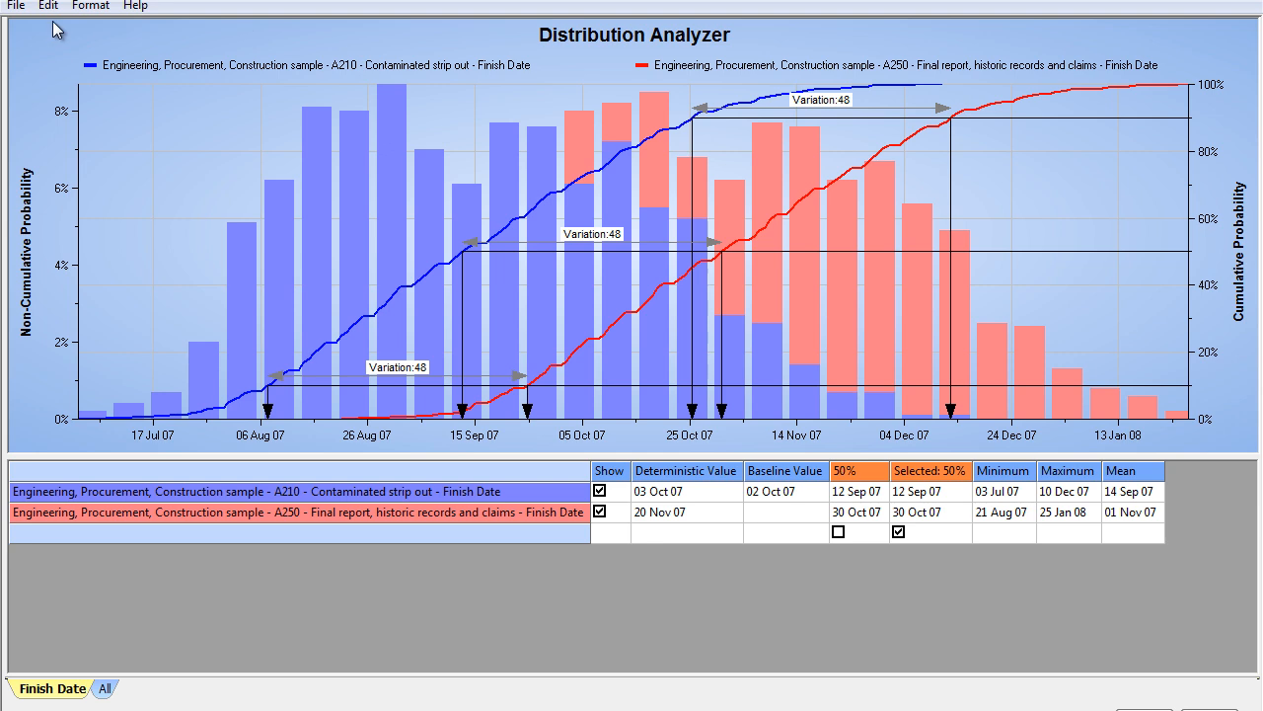
Step: Clear the Distribution Analyzer report, save its changes on closing, and close the distribution graph to return to the plan
left_click(11, 6)
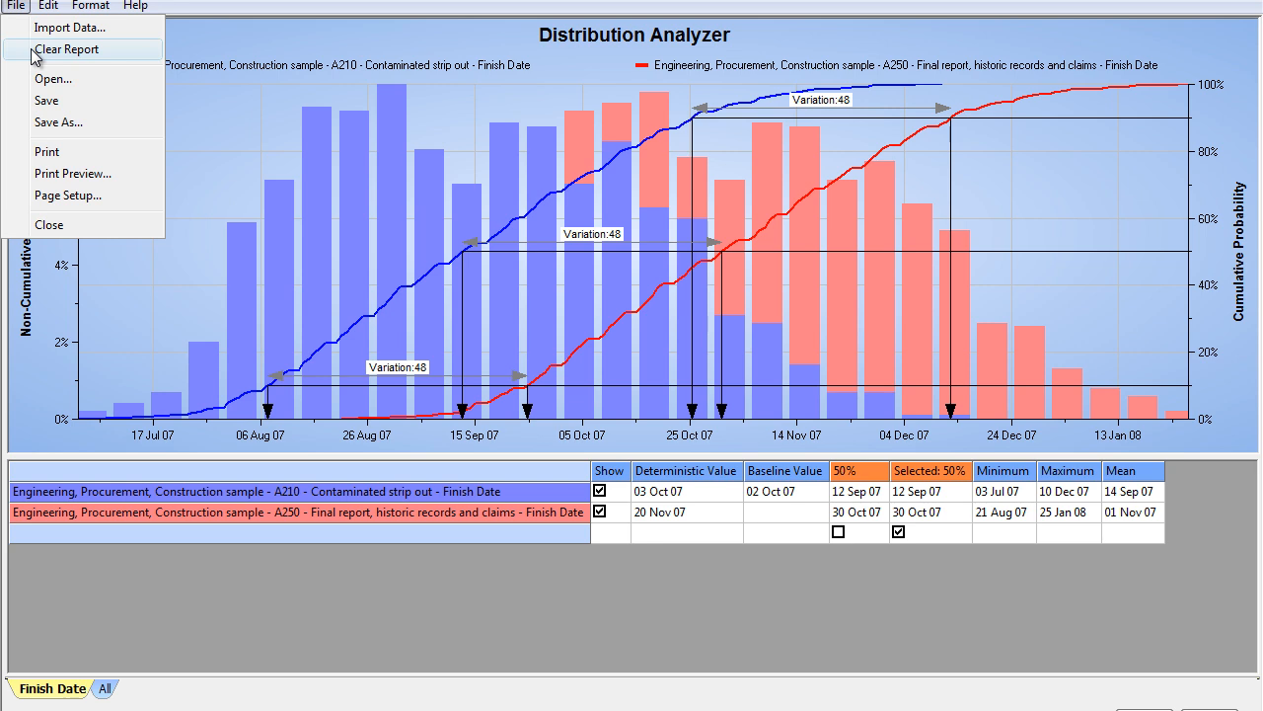
left_click(65, 49)
left_click(1235, 6)
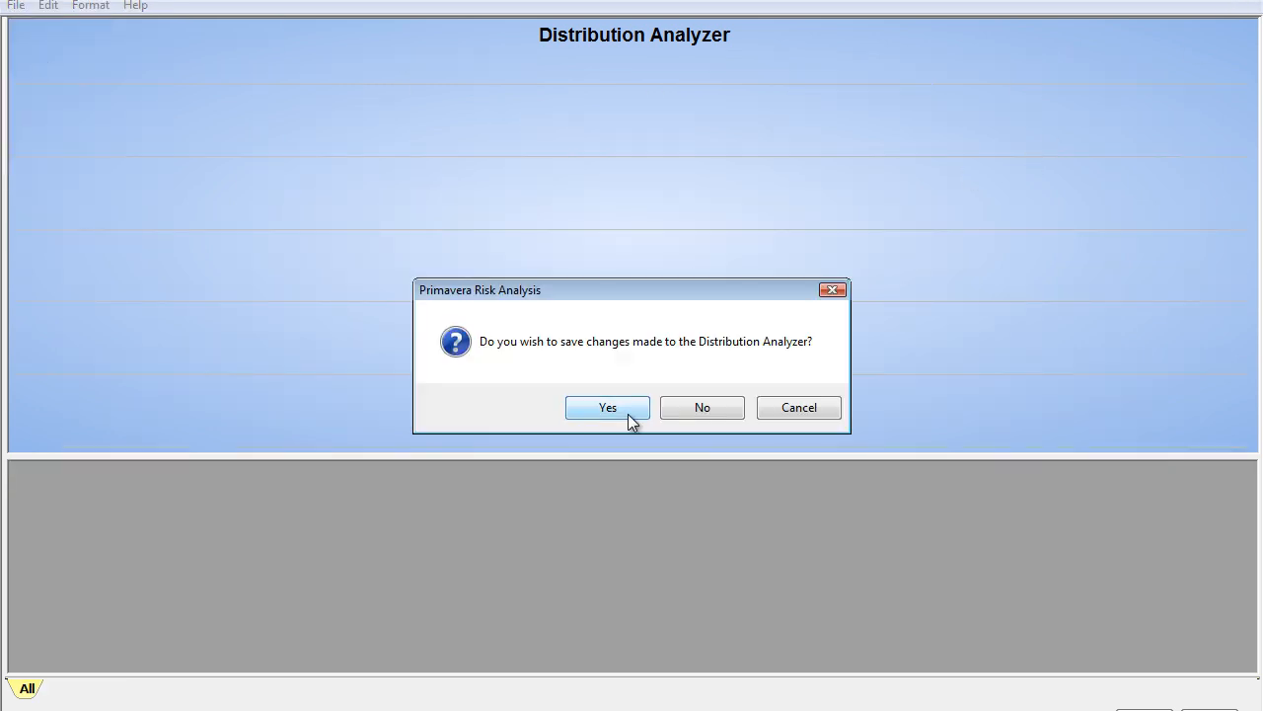
left_click(628, 413)
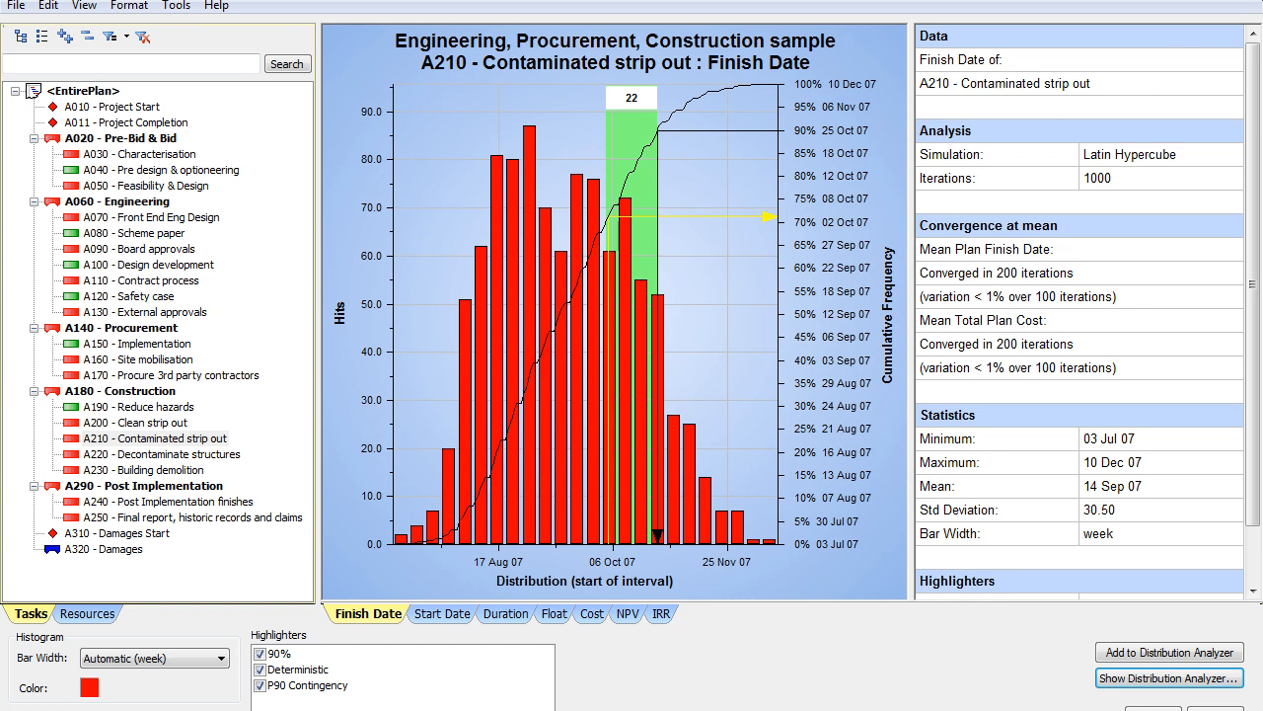
left_click(1247, 2)
left_click(611, 408)
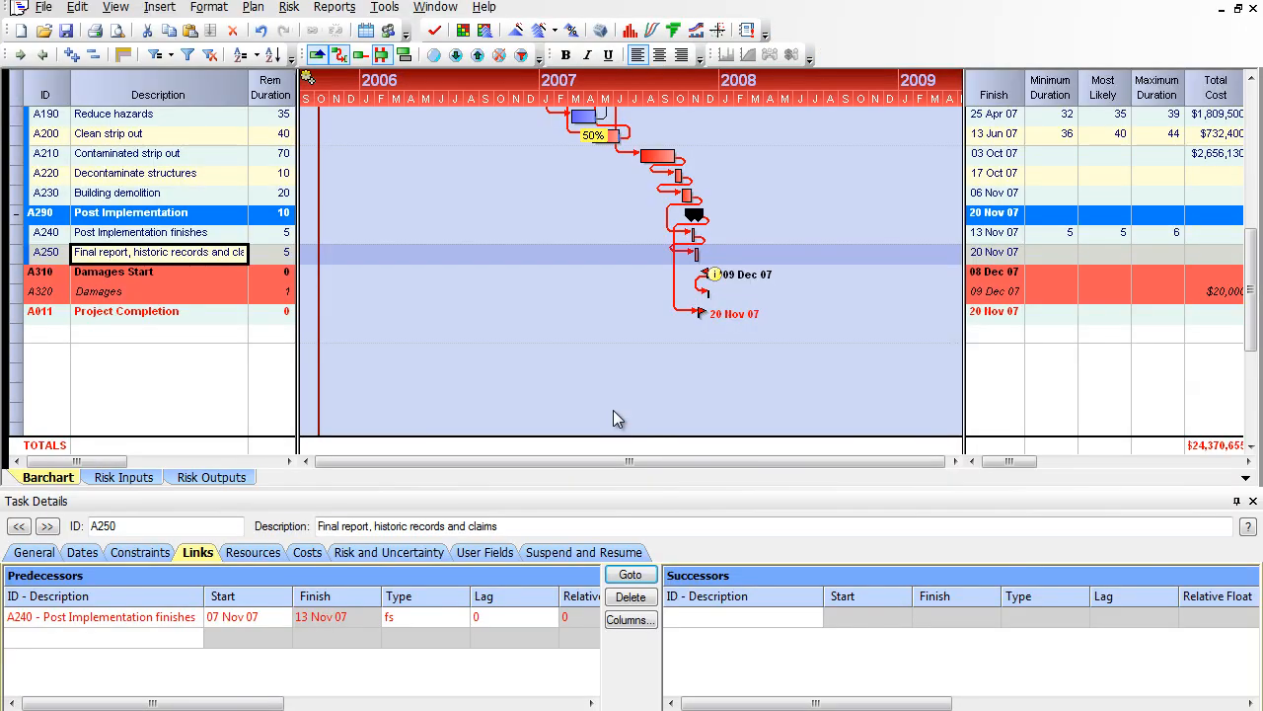
scroll(579, 237, "up", 6)
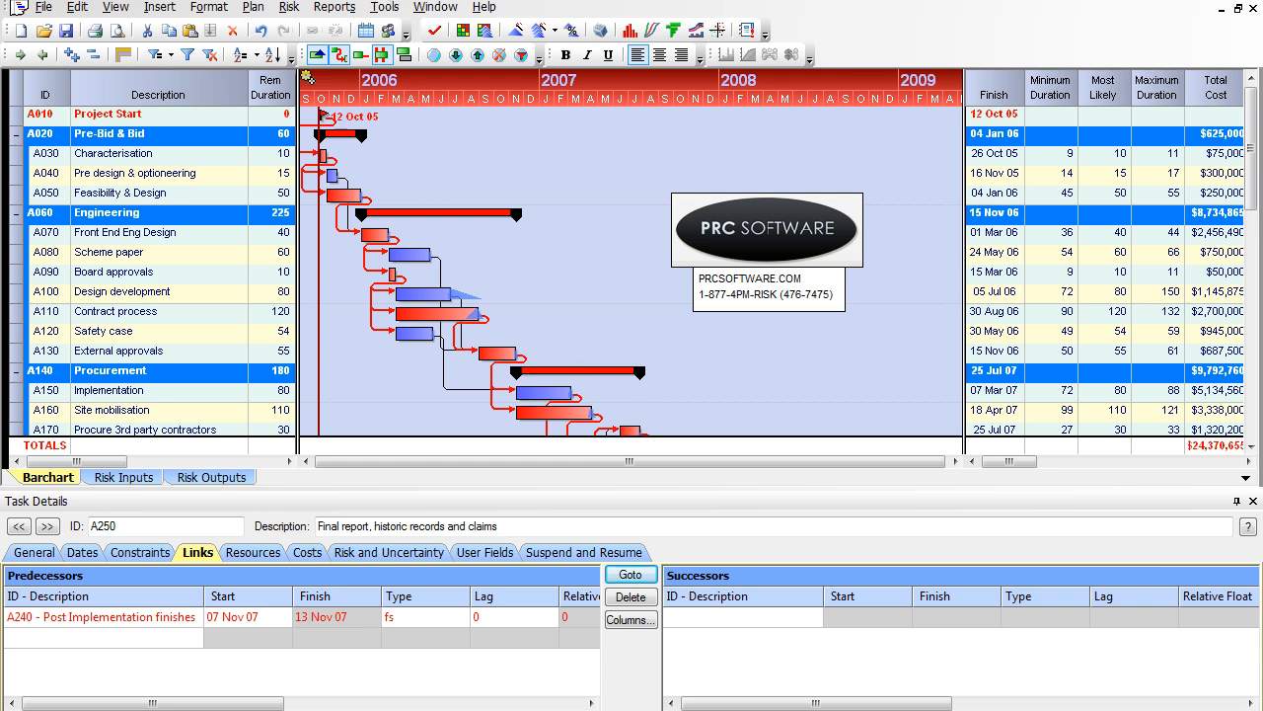
Step: Open the Distribution Analyzer report from the plan, decline the offered import, and bring up its Import Data dialog
left_click(438, 10)
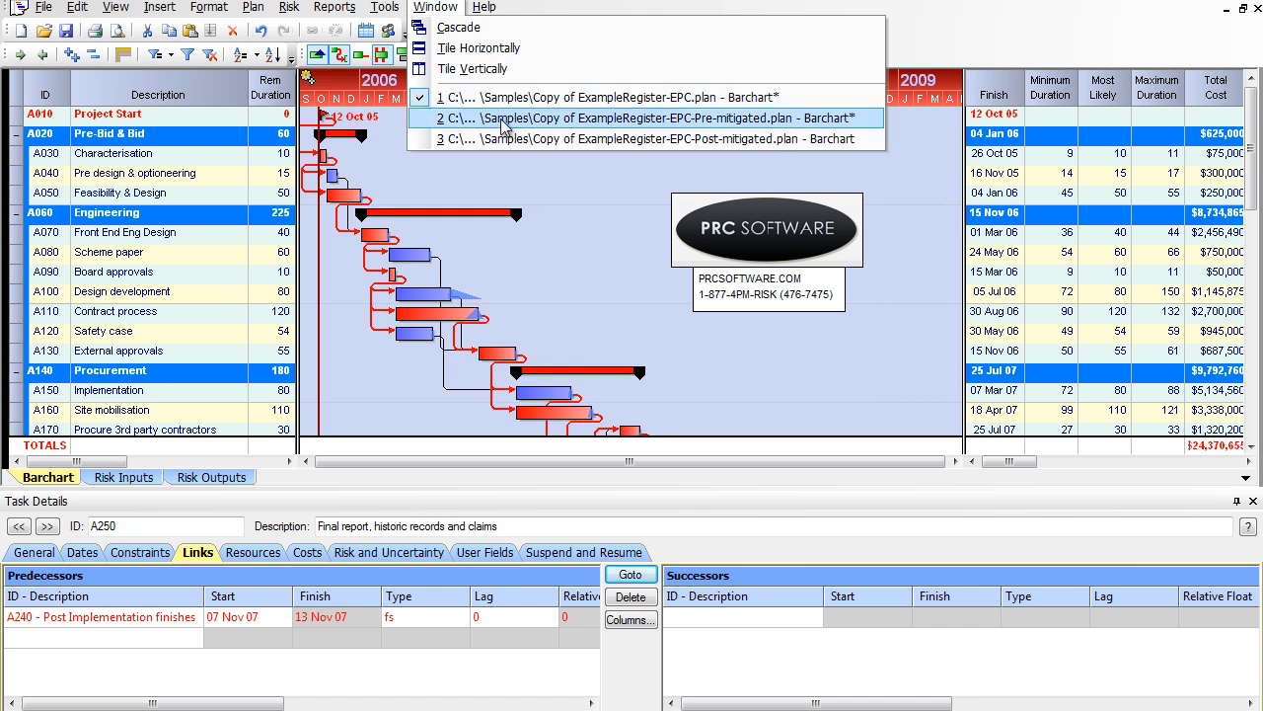
left_click(552, 2)
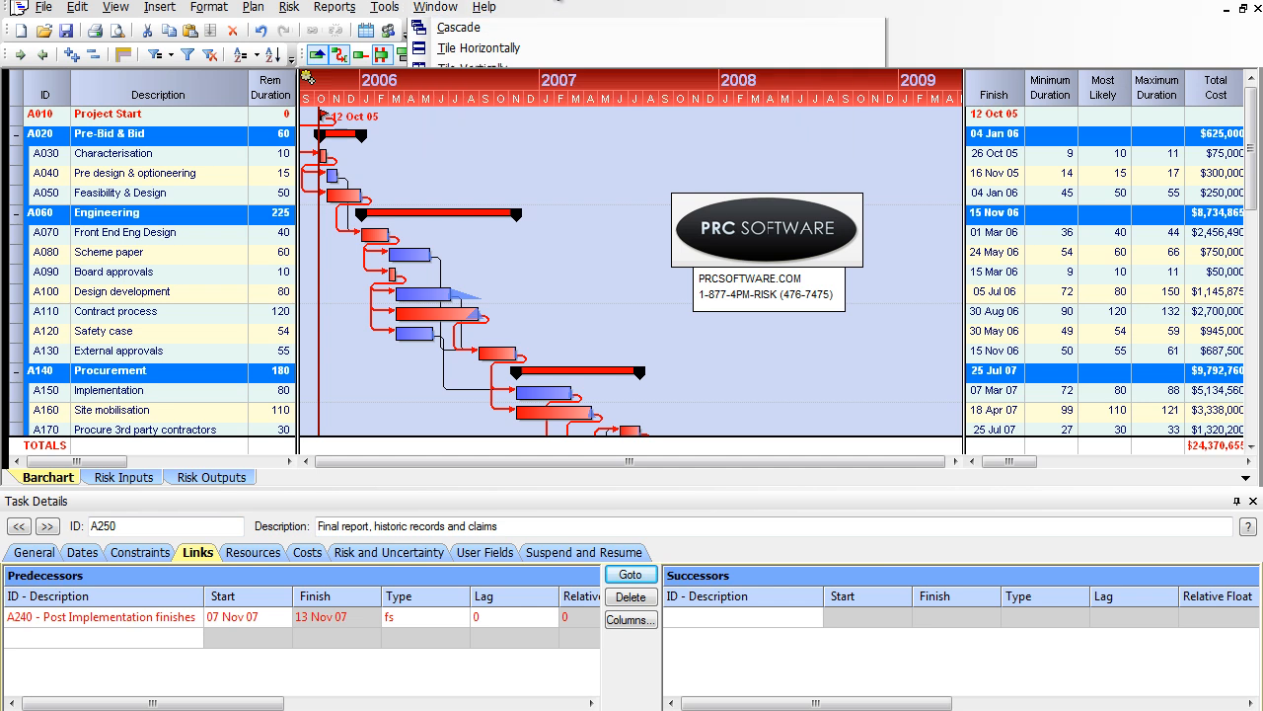
left_click(334, 7)
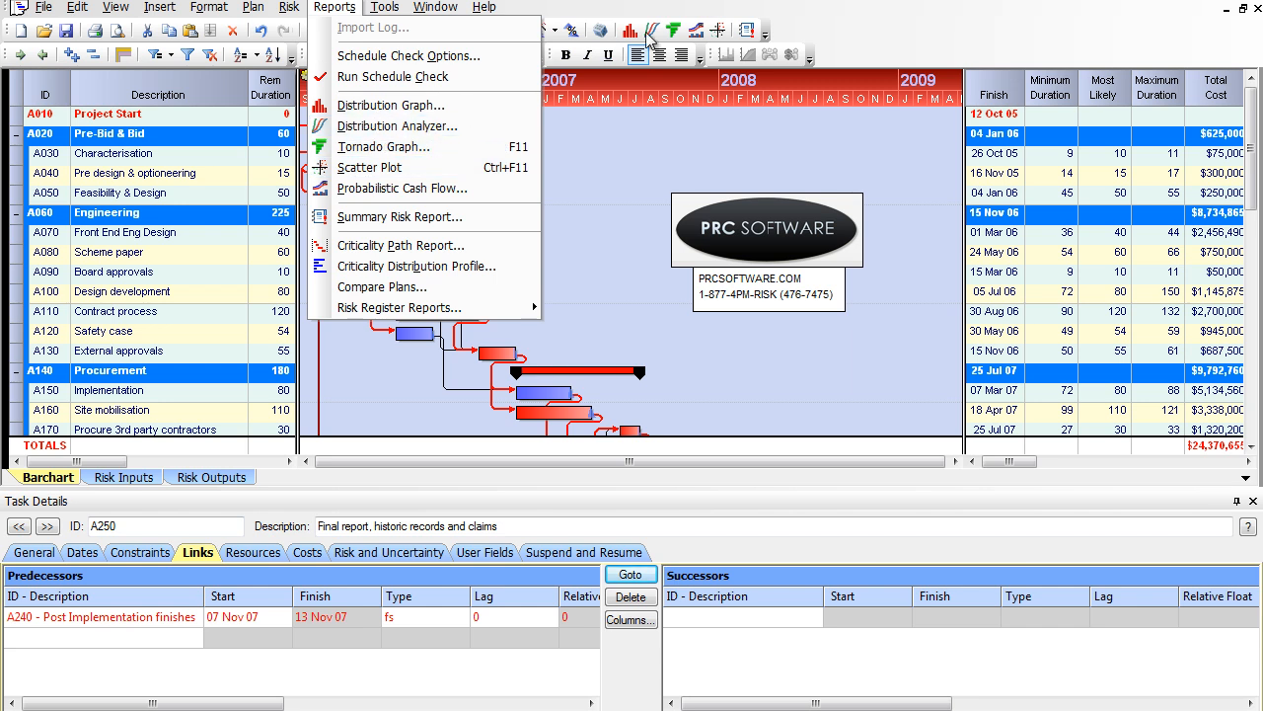
left_click(501, 126)
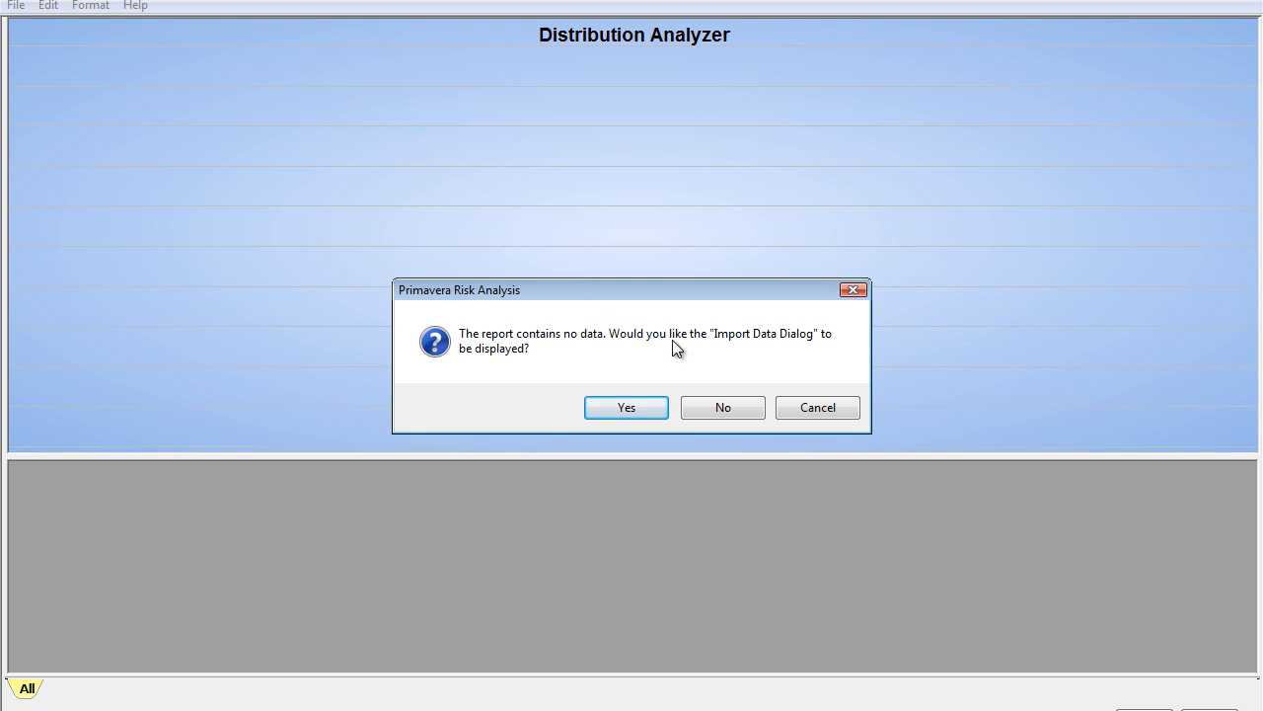
left_click(755, 417)
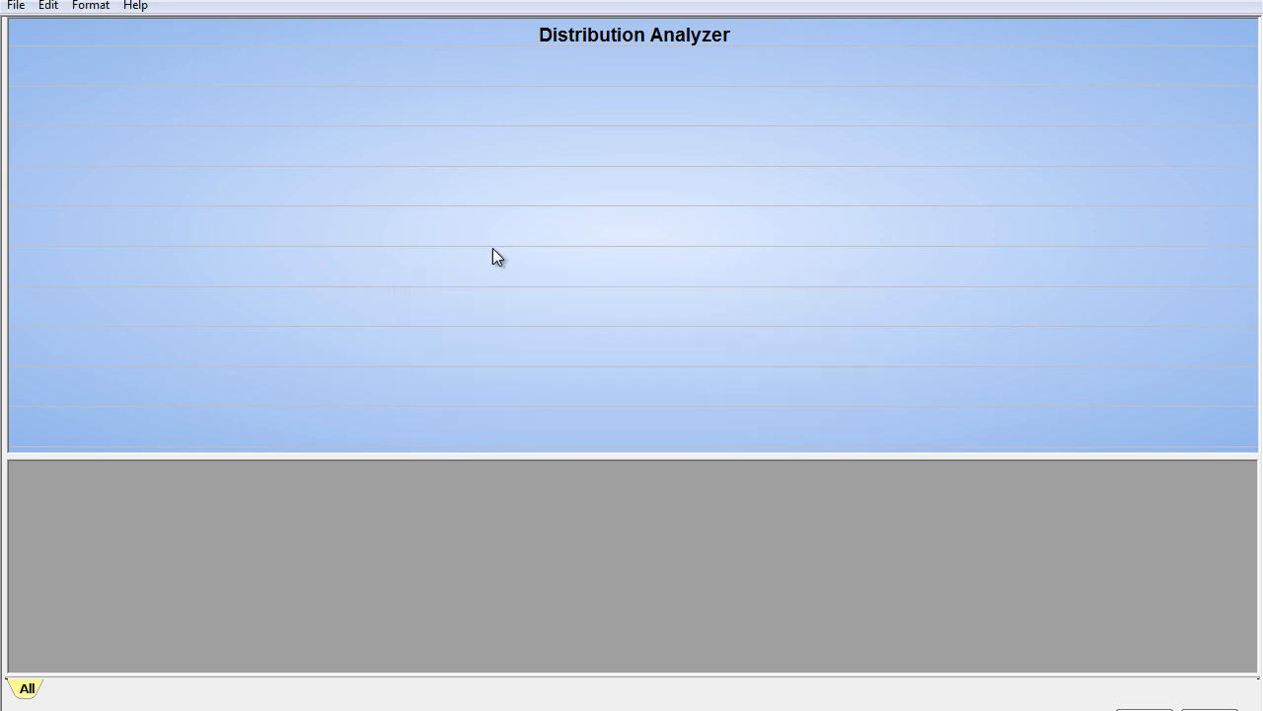
left_click(20, 8)
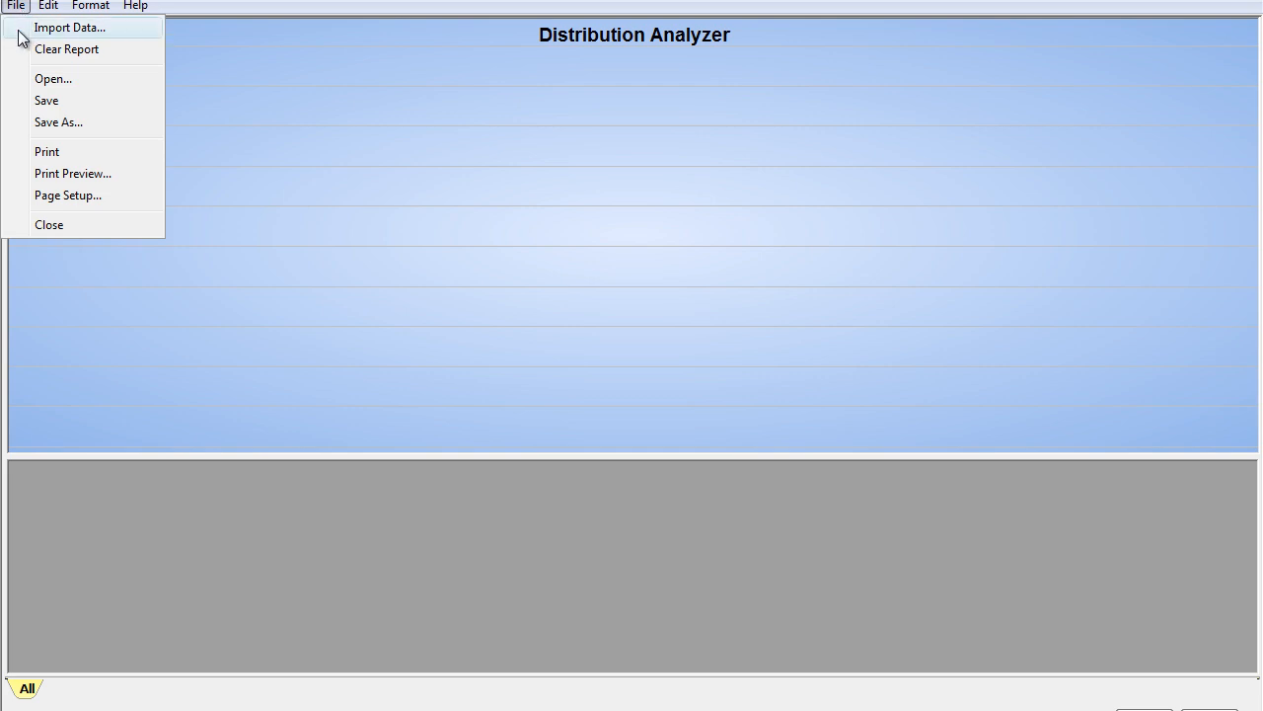
left_click(22, 30)
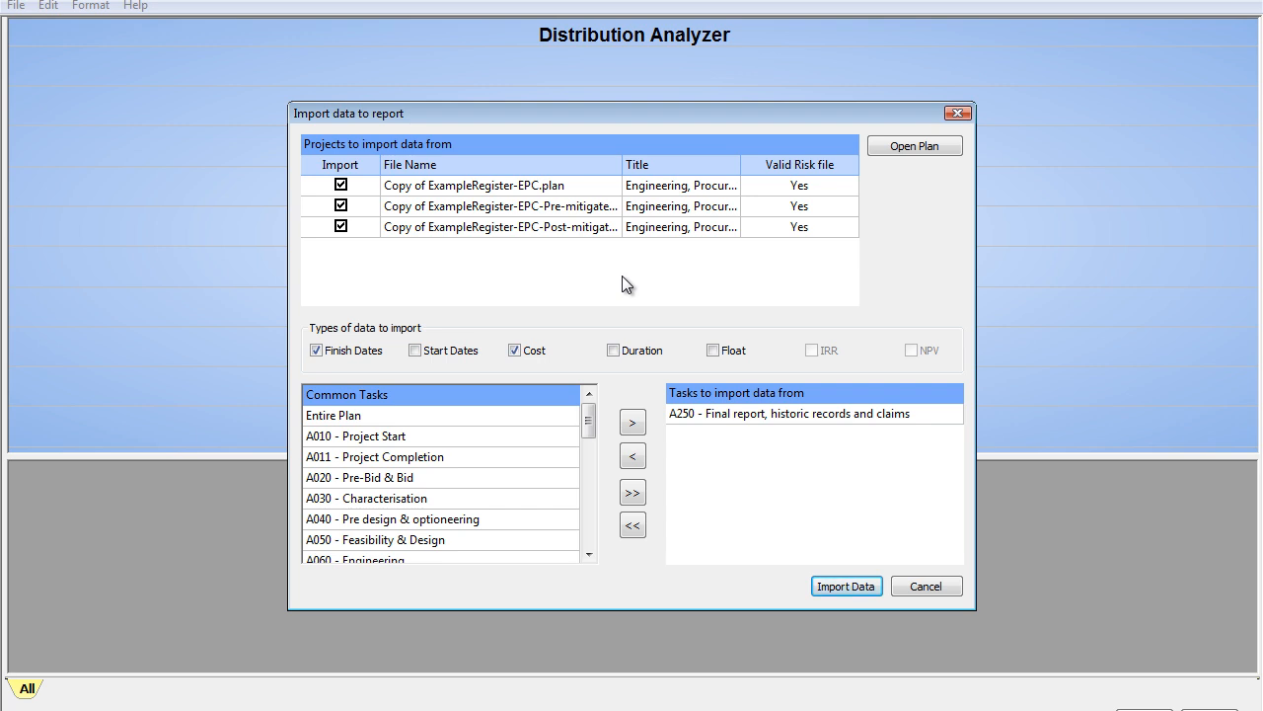
Step: Import only the finish dates of A250 - Final report, historic records and claims from the EPC, EPC-Pre-mitigated and EPC-Post-mitigated plans
left_click(523, 351)
left_click(706, 414)
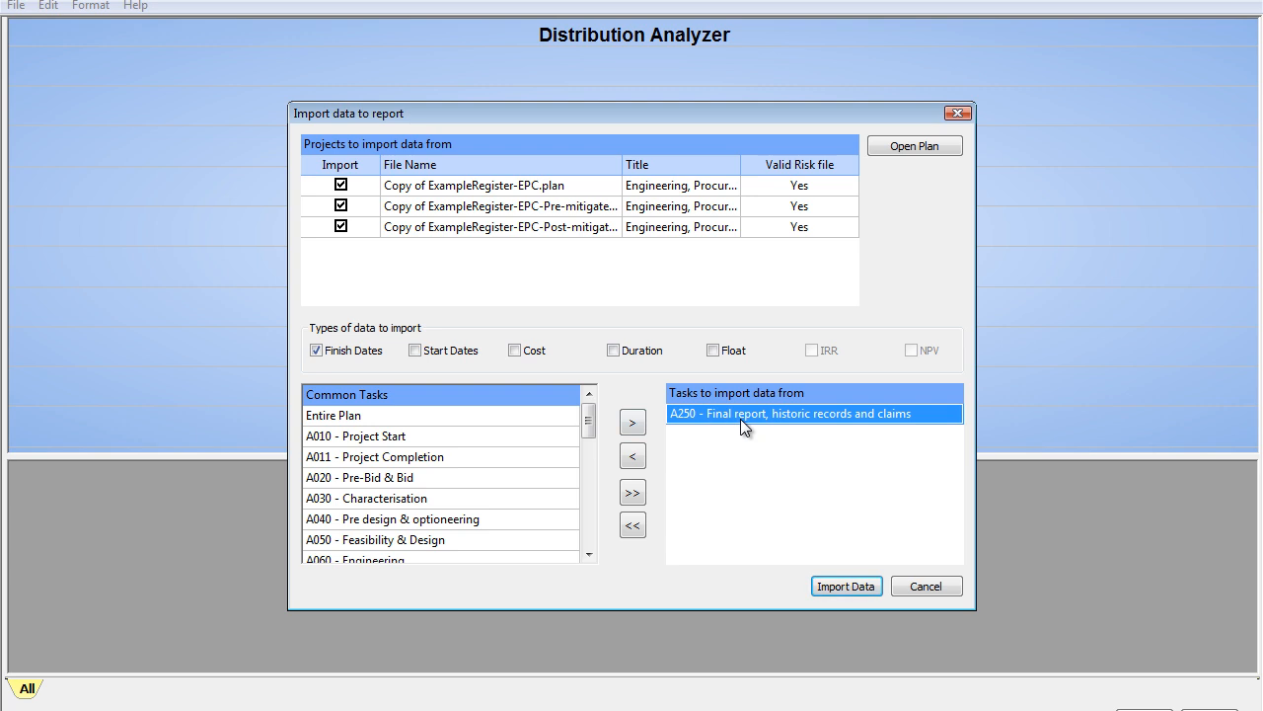
mouse_move(587, 419)
left_mouse_down()
mouse_move(592, 534)
mouse_move(590, 445)
mouse_move(604, 414)
left_mouse_up()
left_click(557, 184)
left_click_drag(622, 163, 693, 166)
left_click(647, 210)
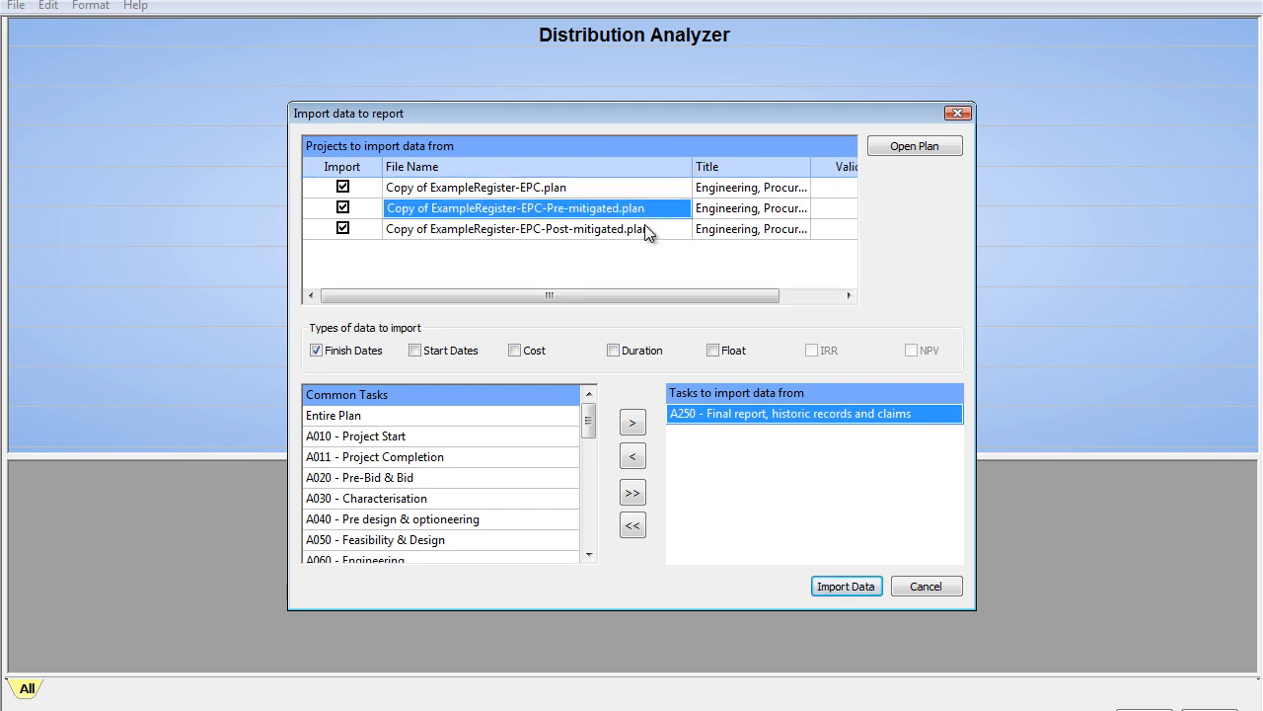
left_click(645, 230)
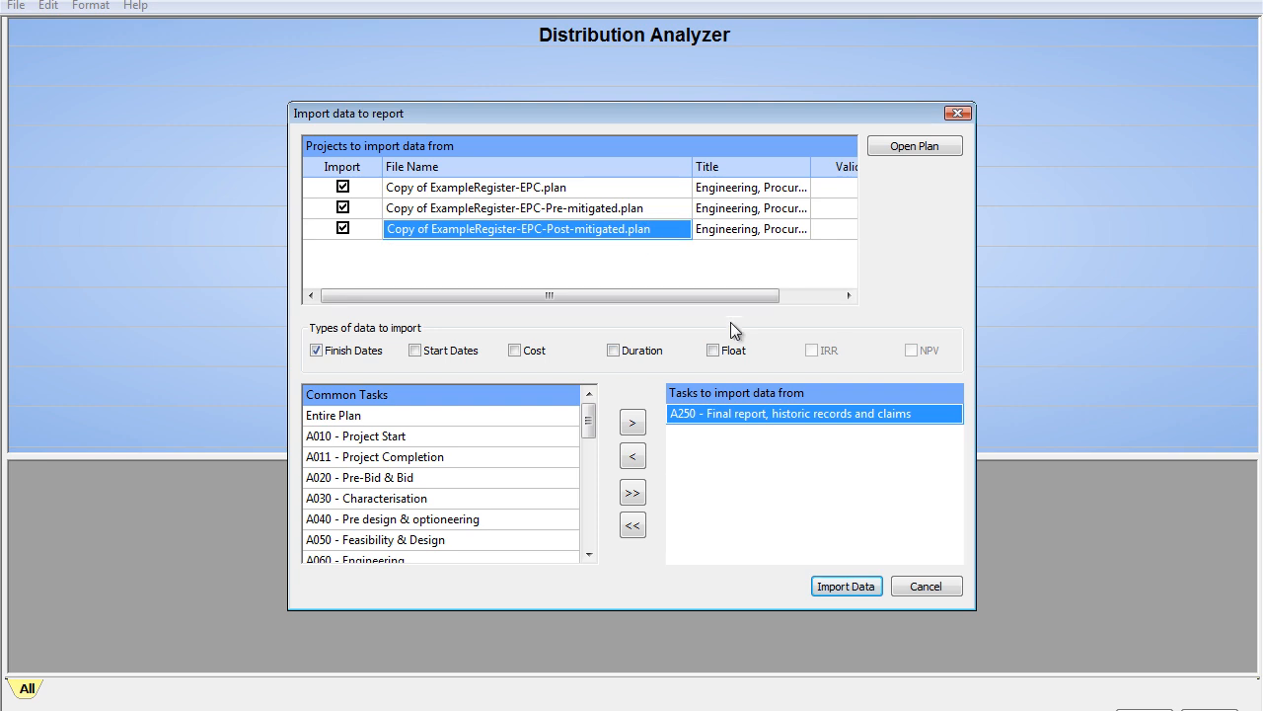
left_click(841, 587)
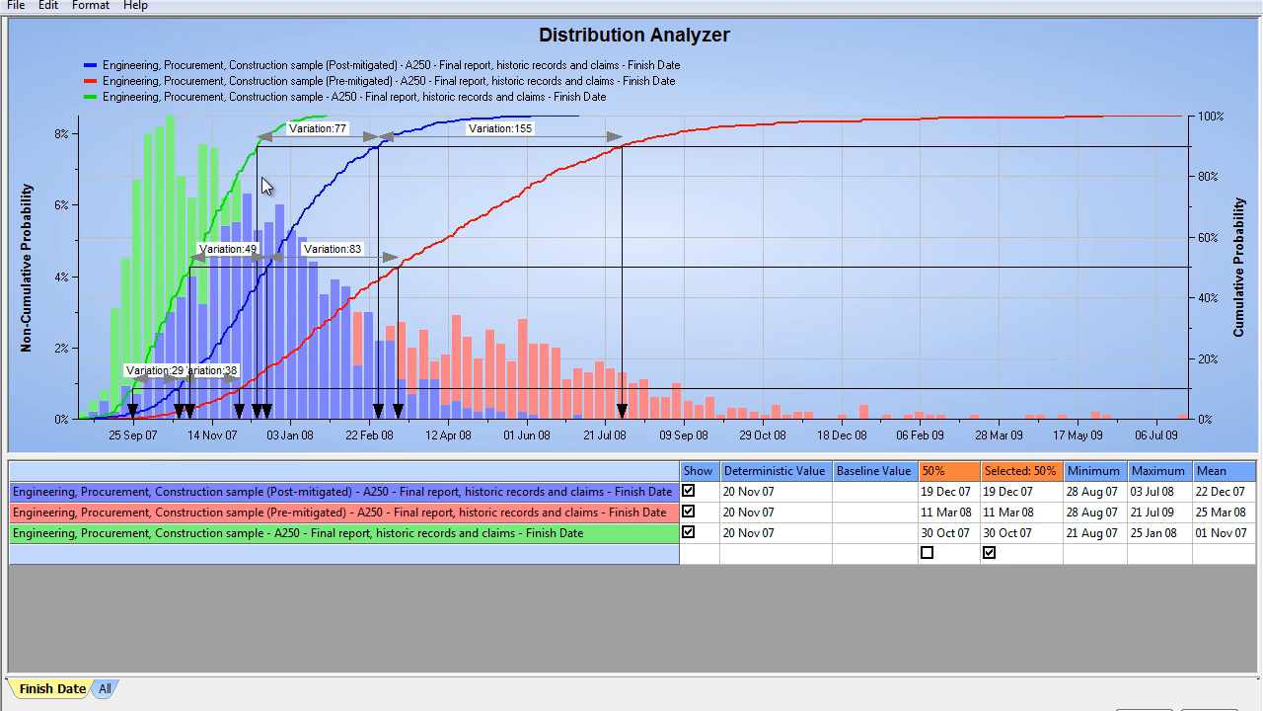
Step: Import only the Entire Plan cost data from the EPC, EPC-Pre-mitigated and EPC-Post-mitigated plans into the report
left_click(17, 6)
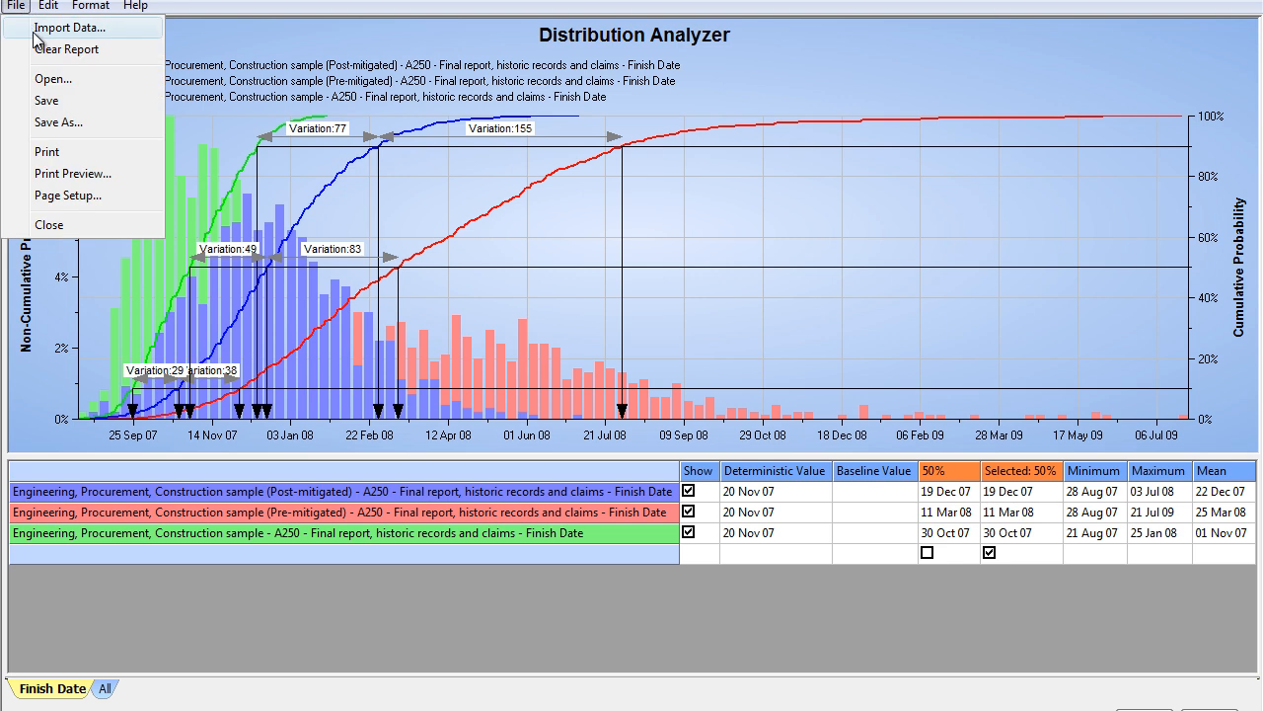
left_click(59, 28)
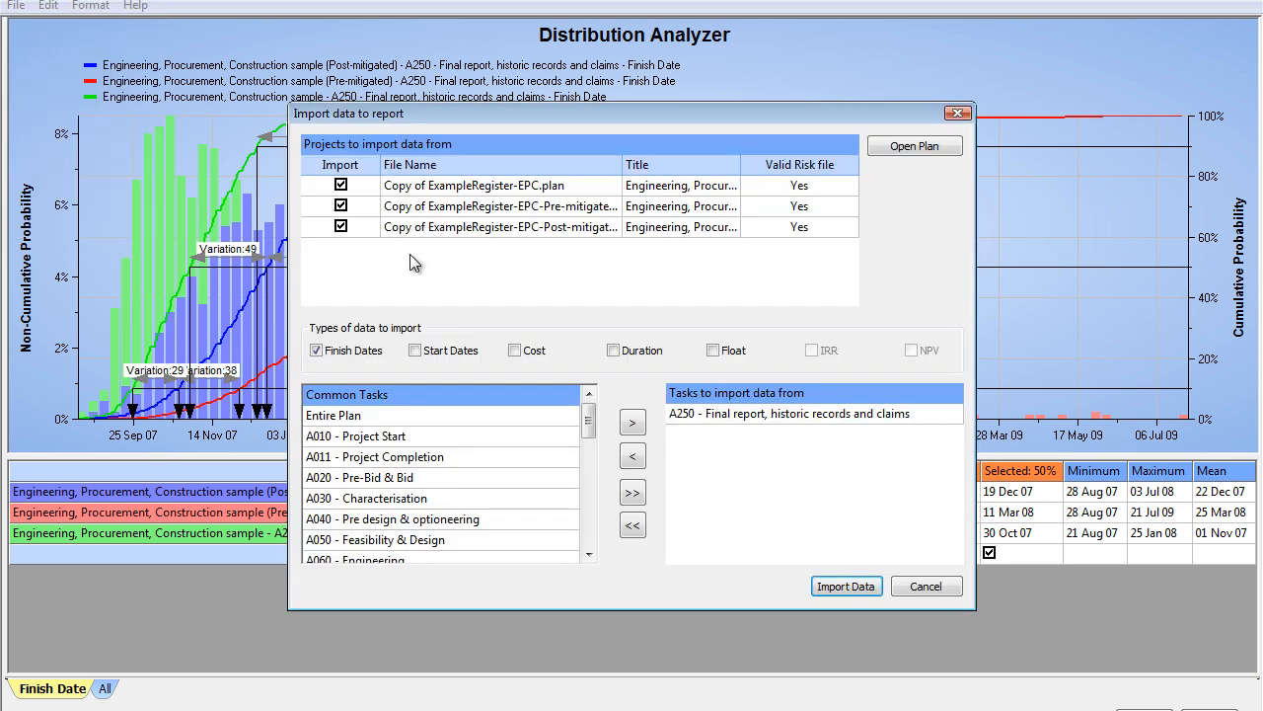
left_click(747, 413)
left_click(629, 456)
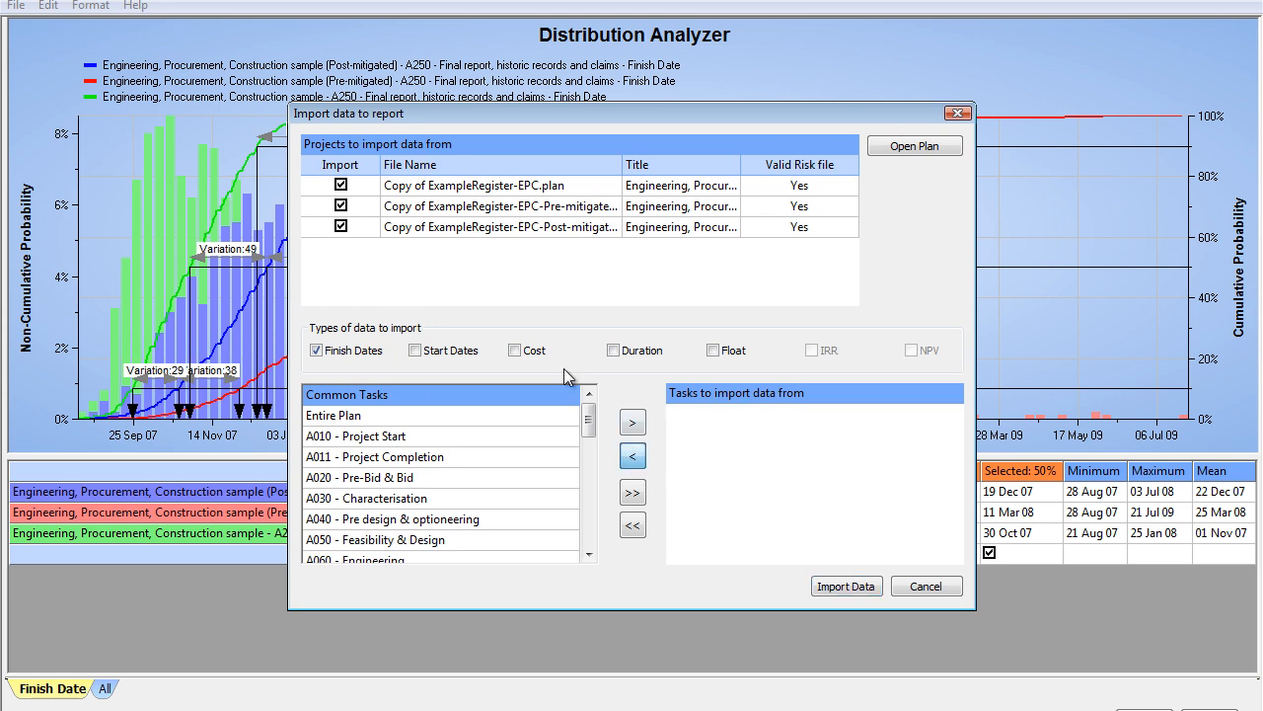
left_click(514, 350)
left_click(316, 351)
left_click(348, 417)
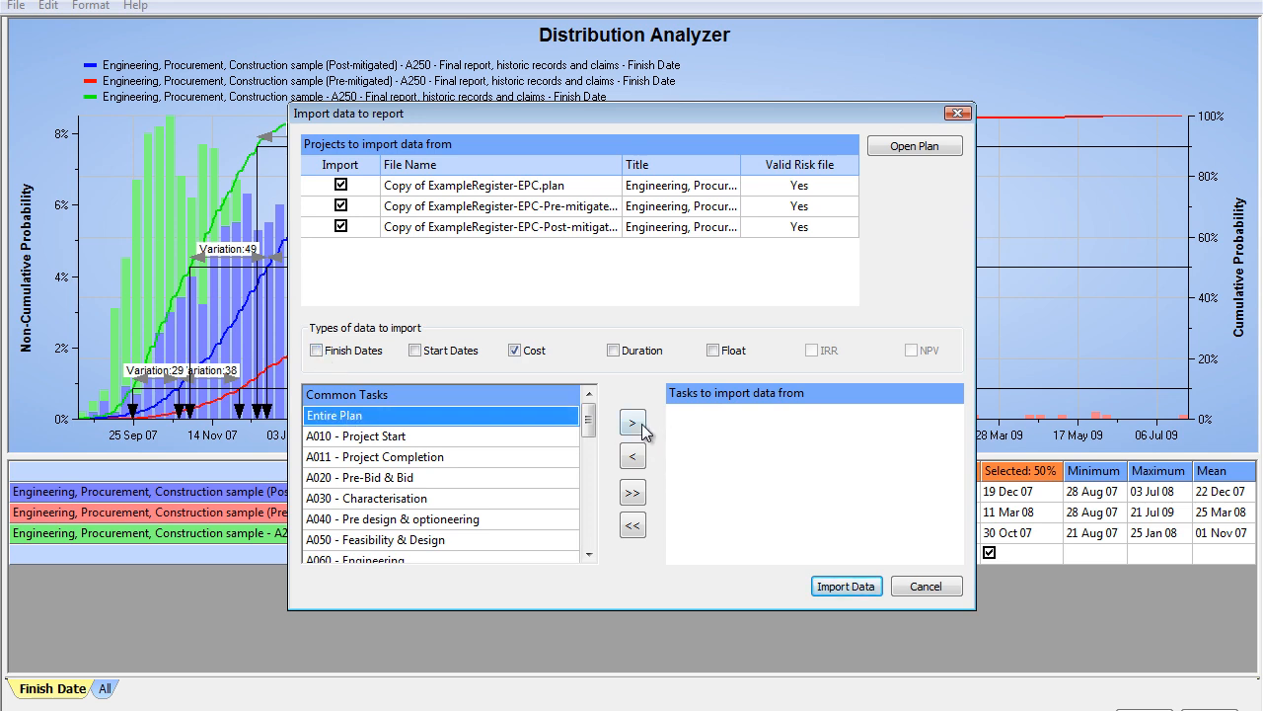
left_click(633, 423)
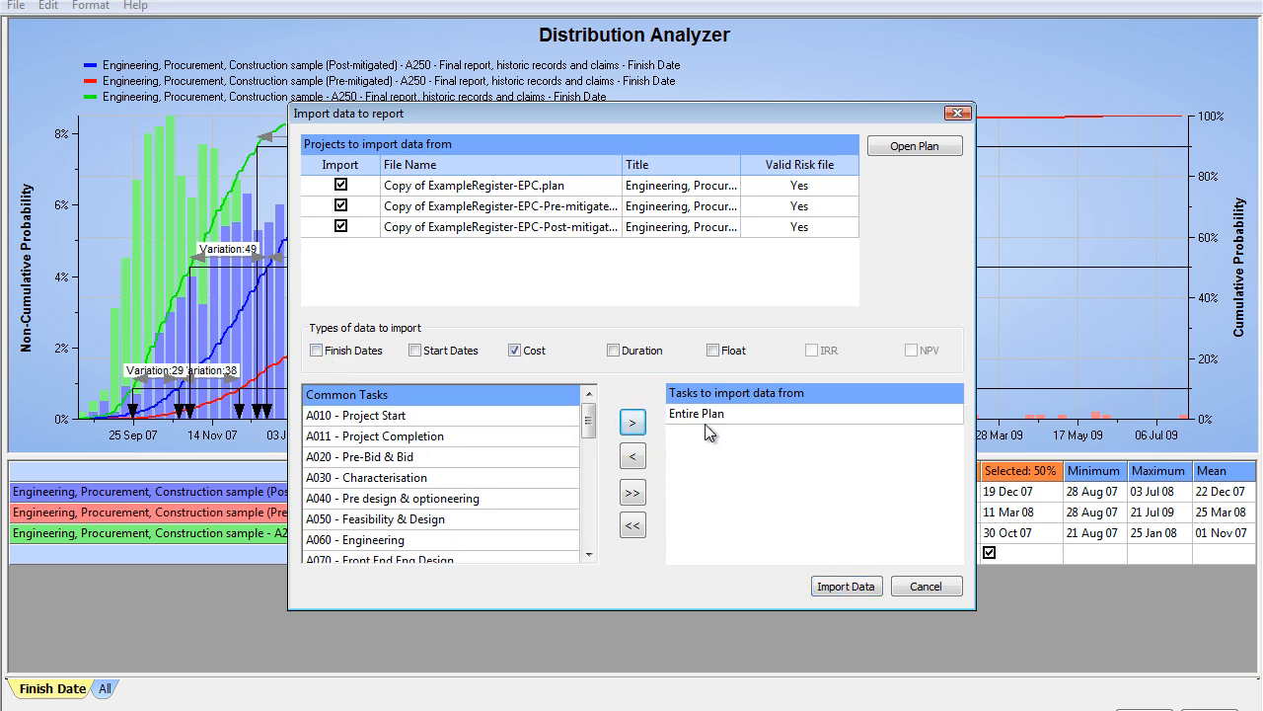
left_click(849, 588)
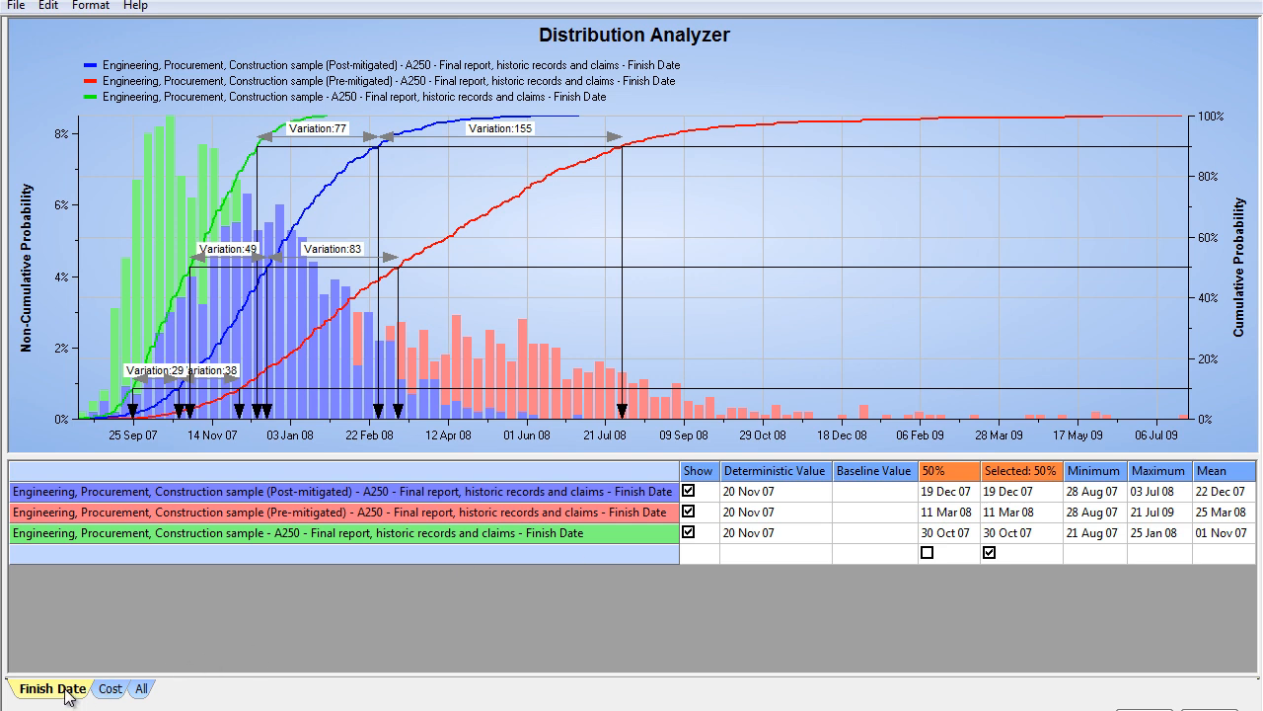
Step: View the cost distributions and the combined cost and finish date distributions, and return to the finish date comparison
left_click(109, 693)
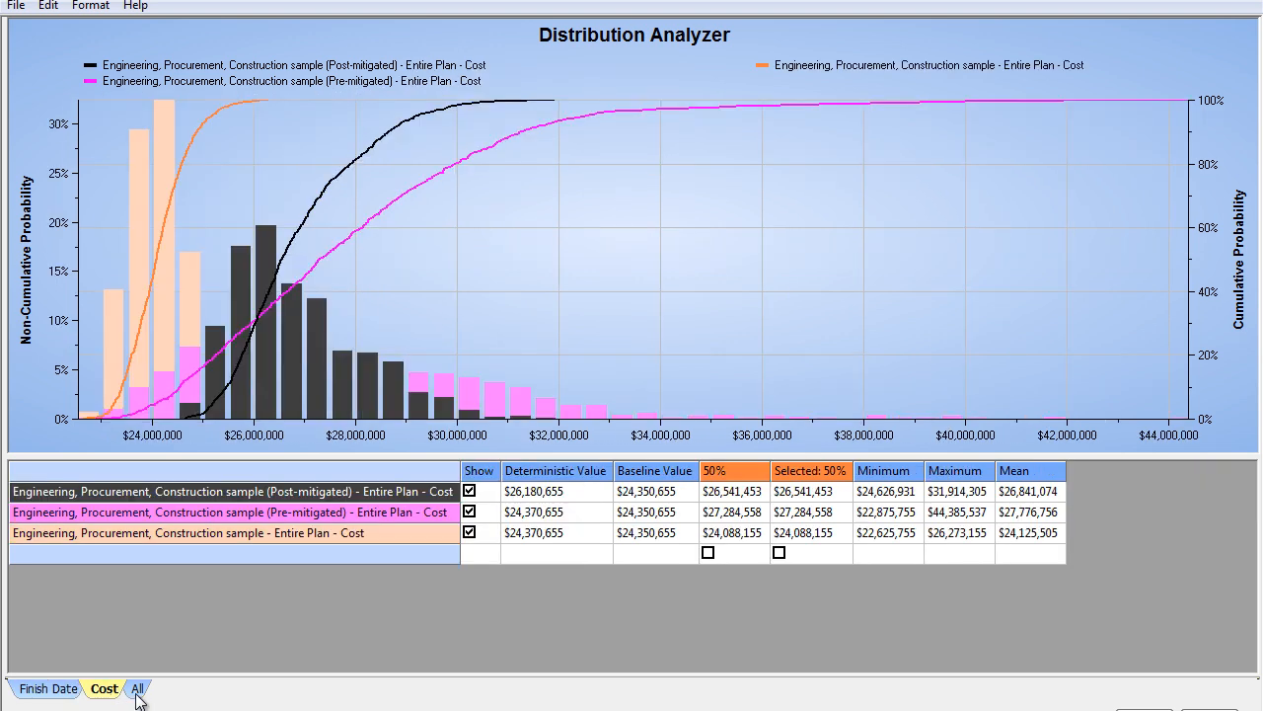
left_click(137, 692)
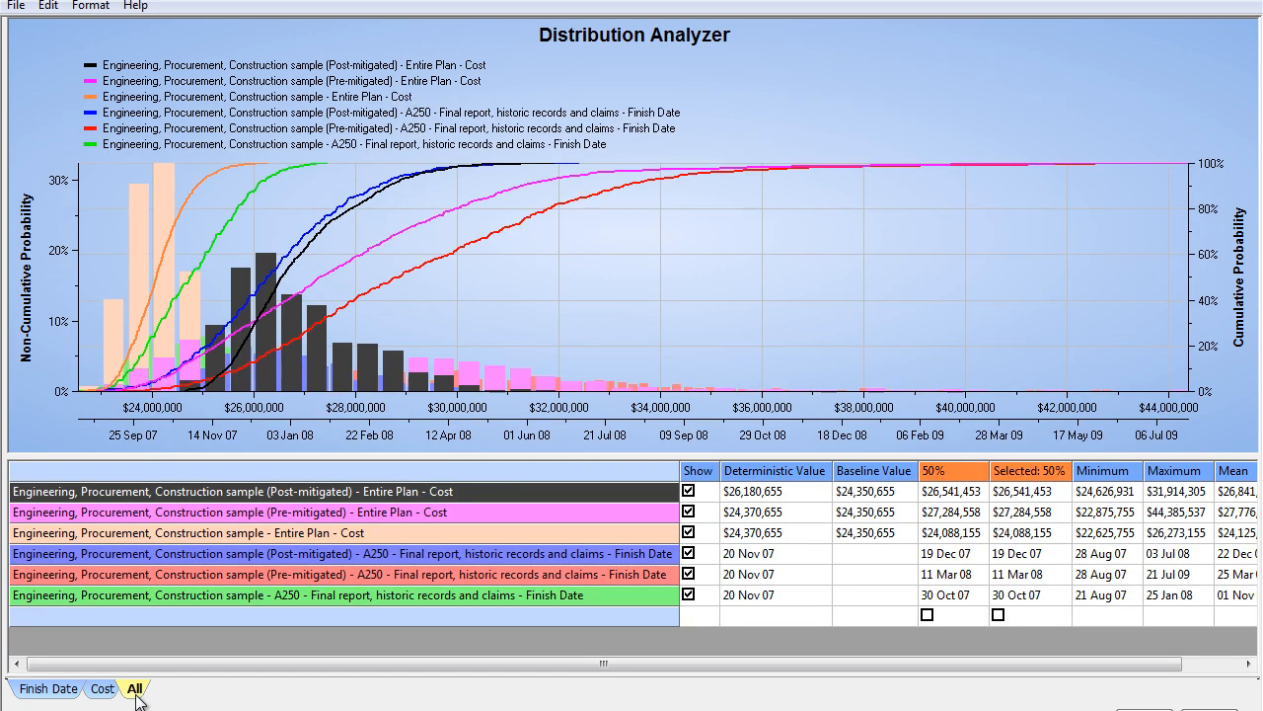
left_click(99, 693)
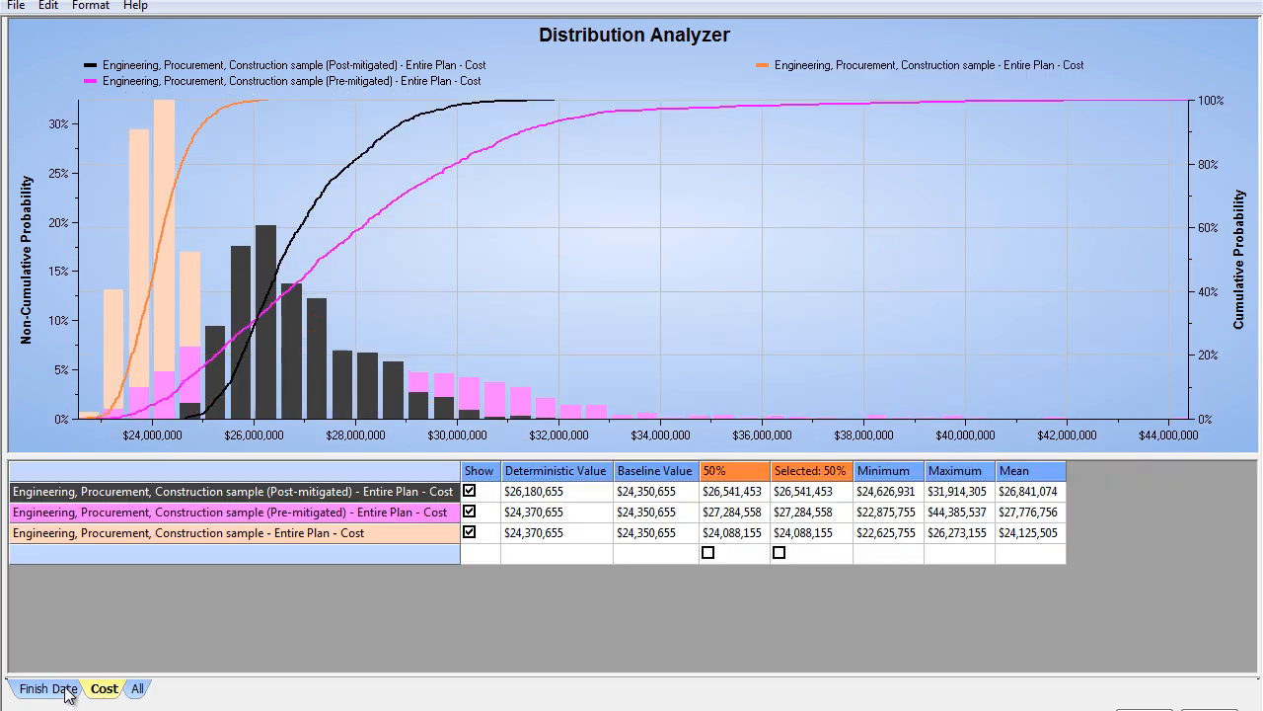
left_click(65, 693)
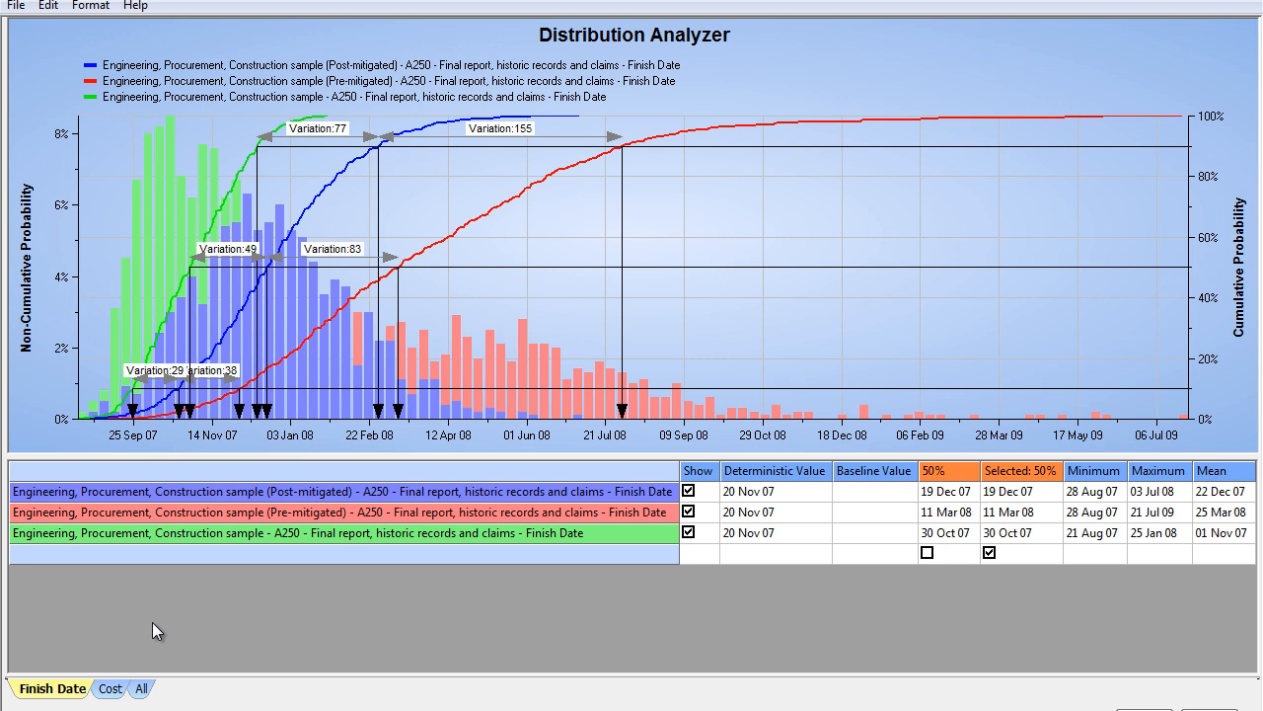
Step: Turn off the frequency distribution histogram so the graph displays only cumulative frequency
left_click(97, 8)
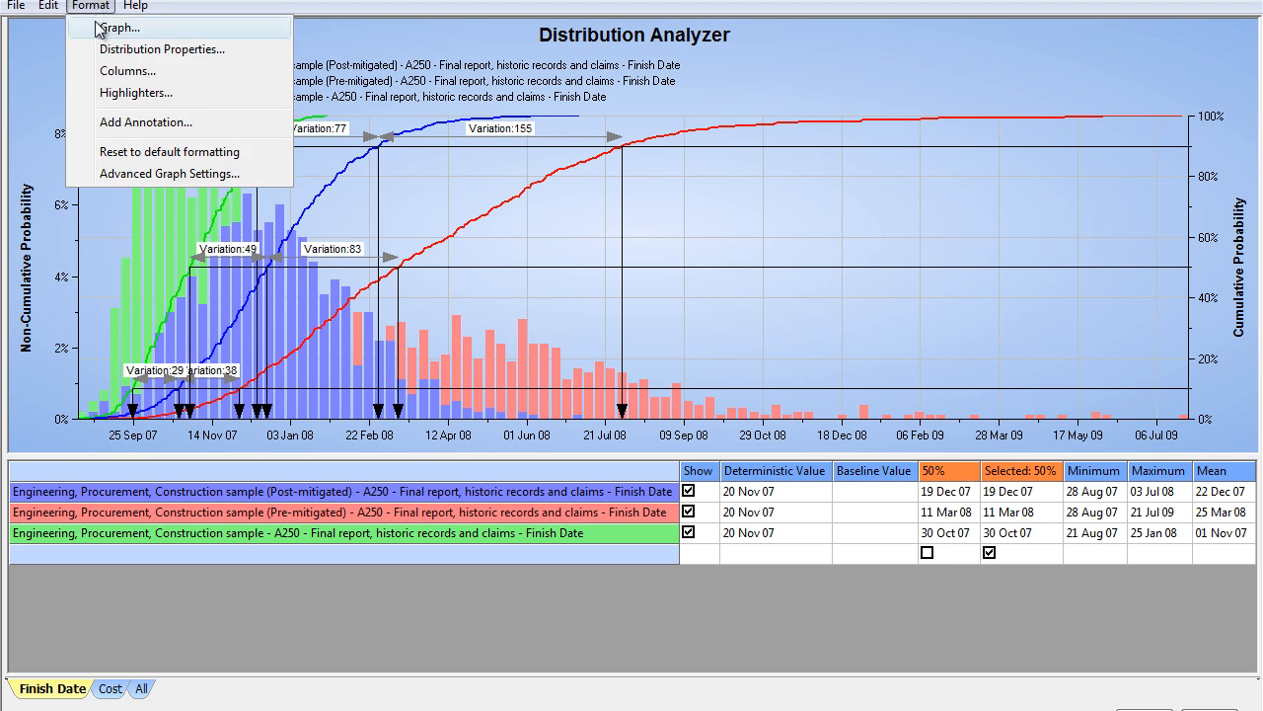
left_click(99, 29)
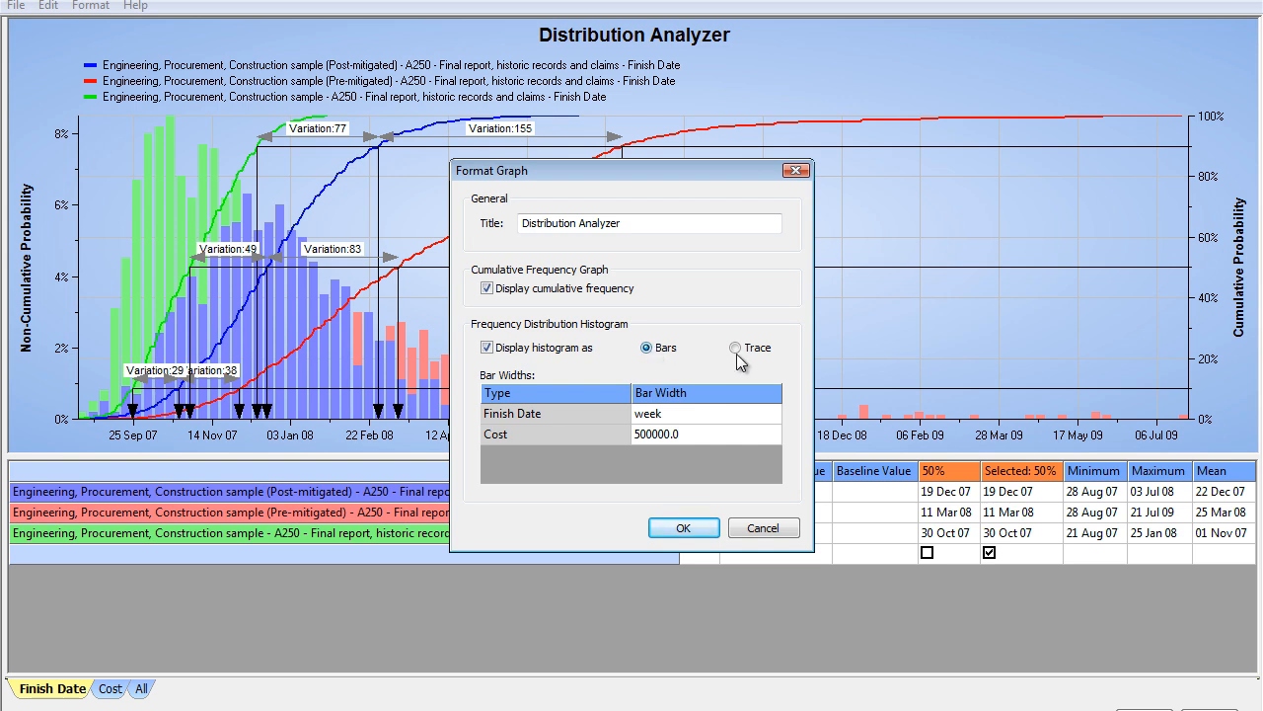
left_click(488, 351)
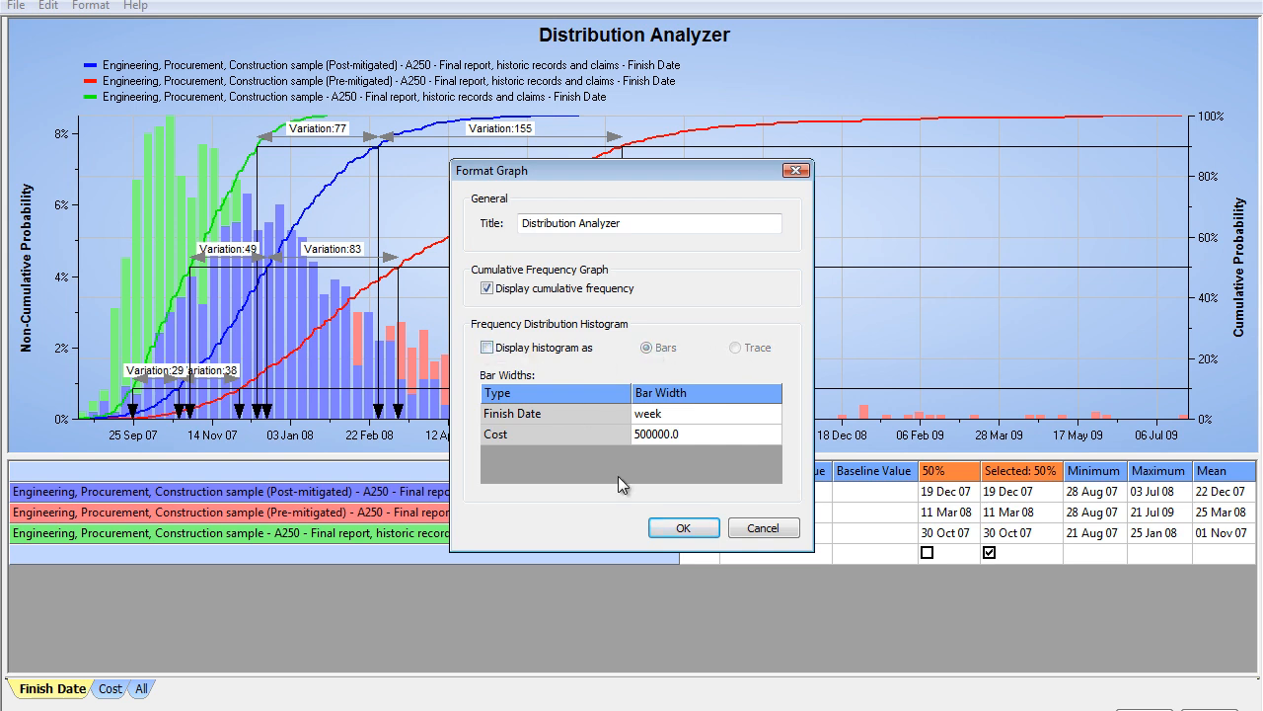
left_click(679, 528)
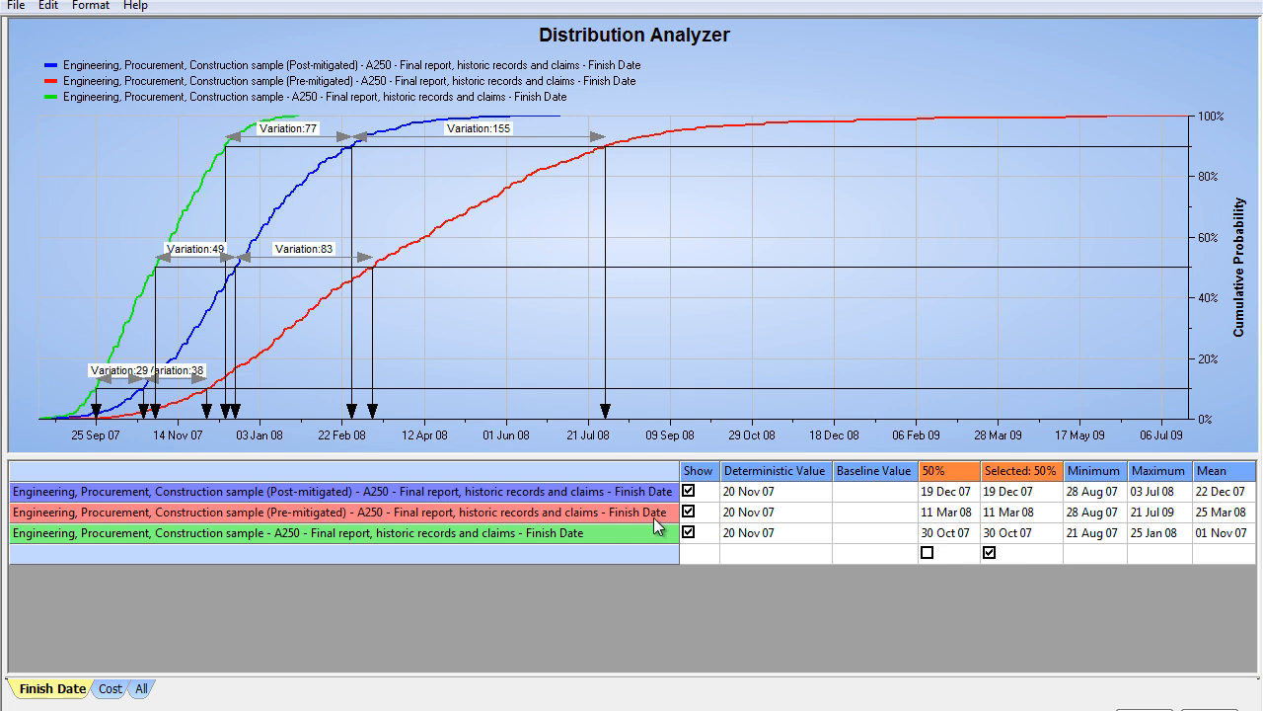
Step: Briefly hide and restore the original plan's finish date curve, and hide the post-mitigated curve to compare original with pre-mitigated
left_click(690, 536)
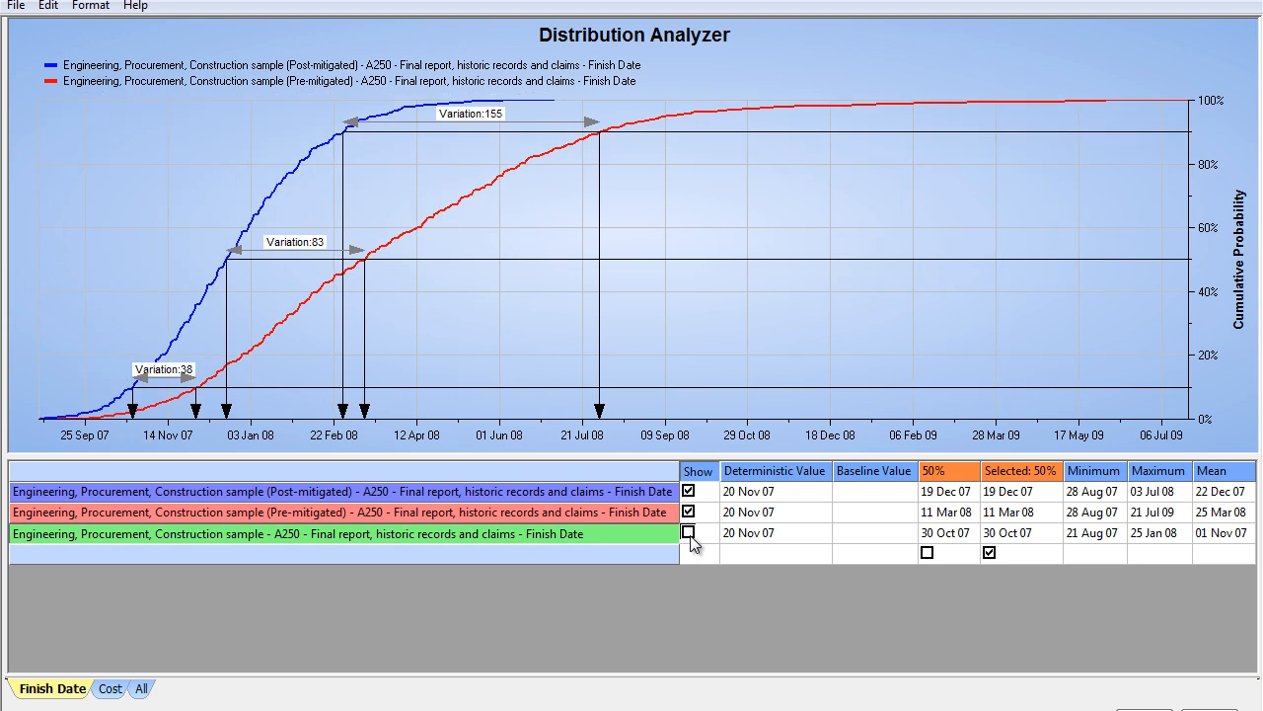
left_click(689, 534)
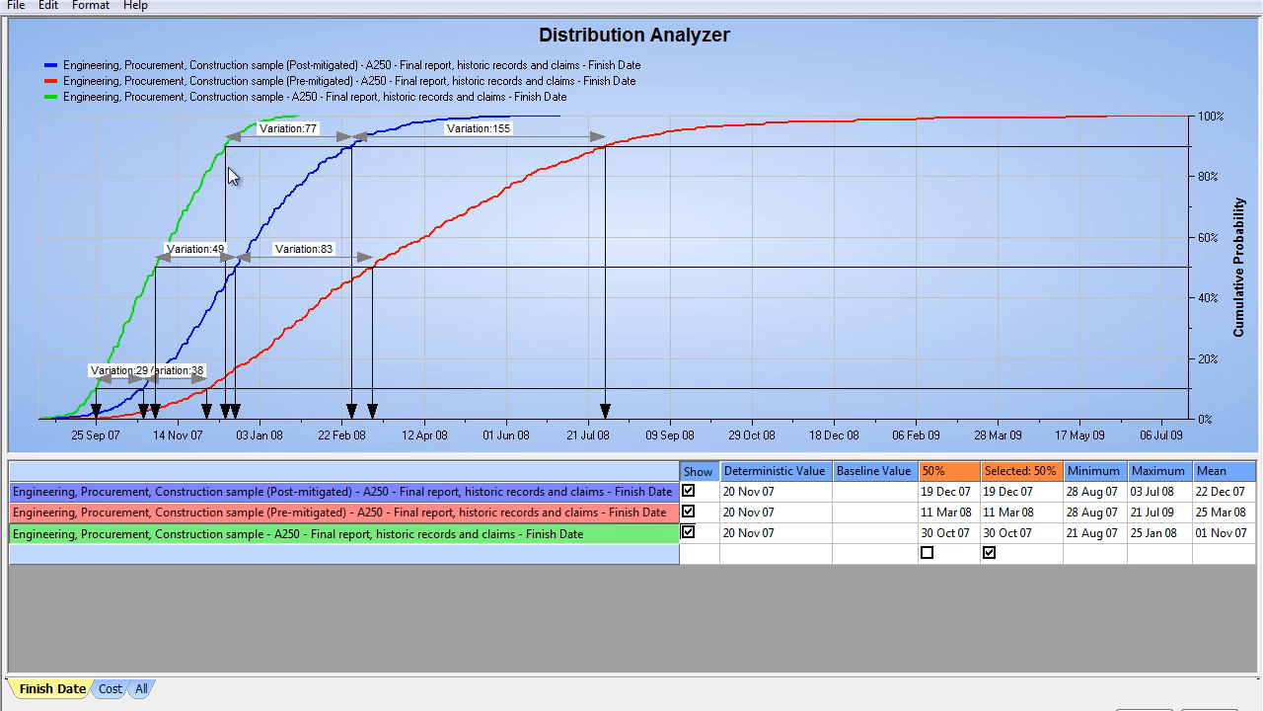
left_click(689, 492)
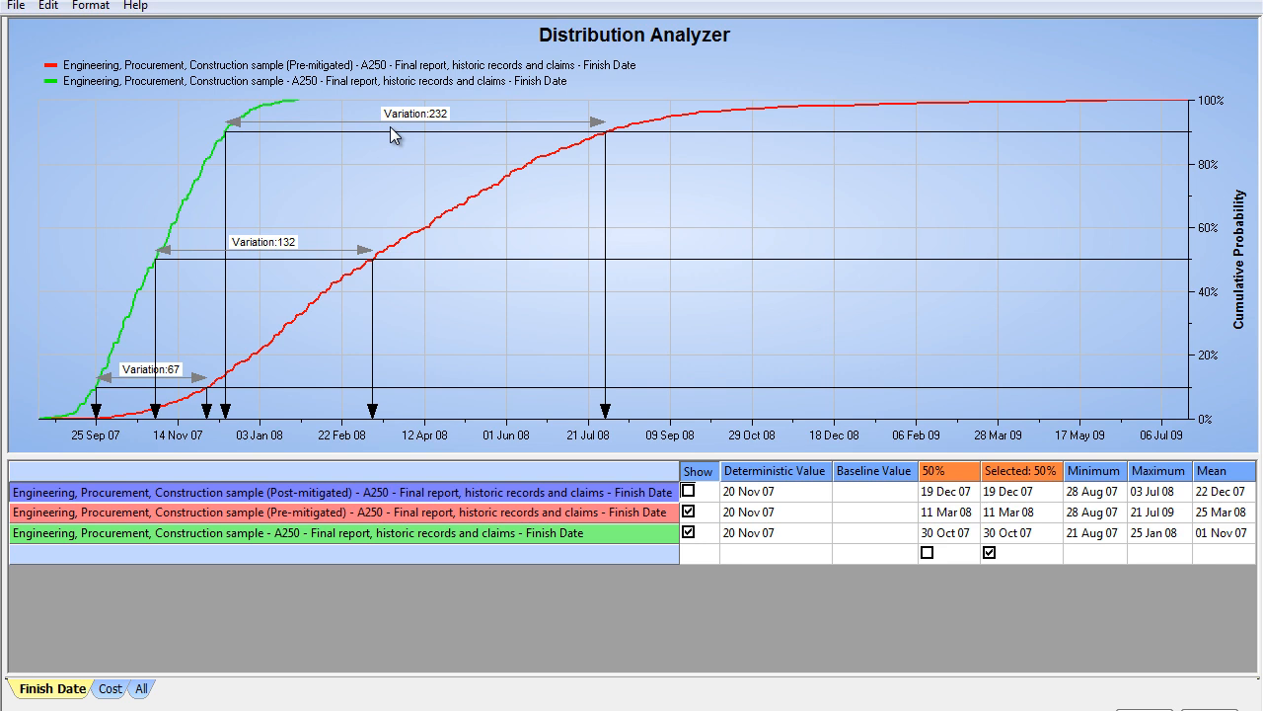
Step: Set the selected percentile to 80% and move its variation label below the arrow
left_click(1202, 184)
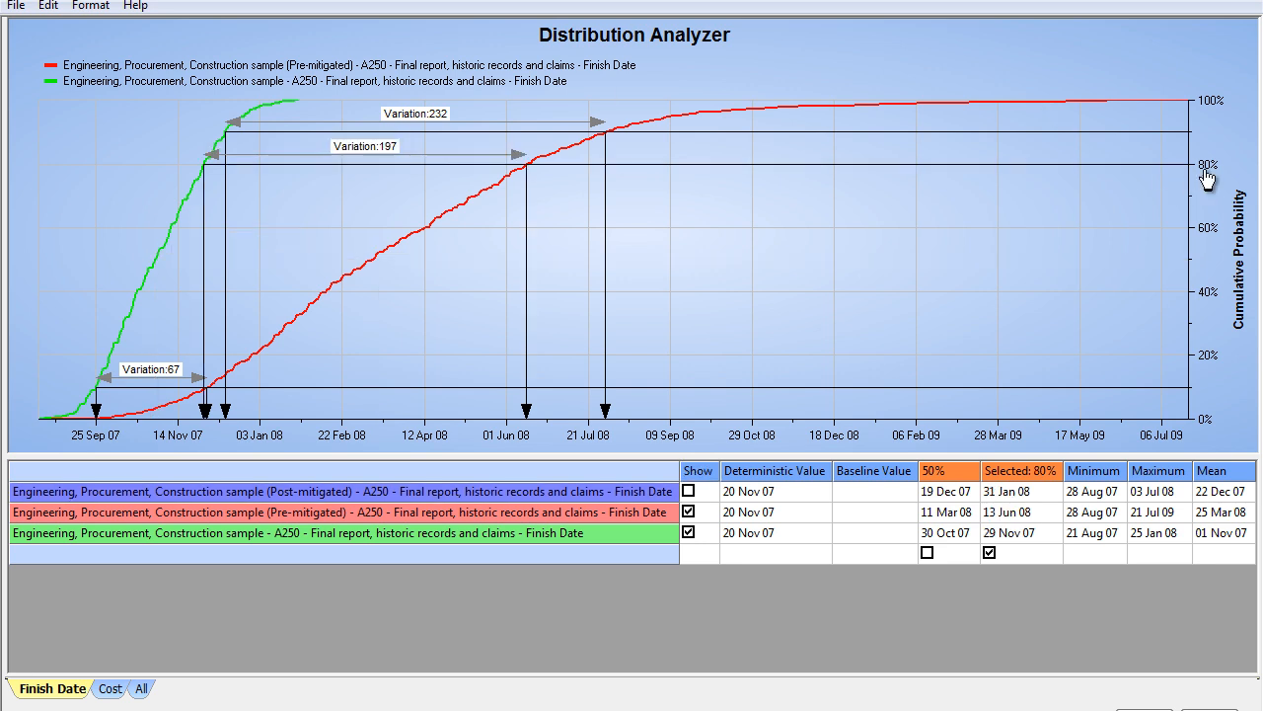
left_click_drag(399, 150, 390, 185)
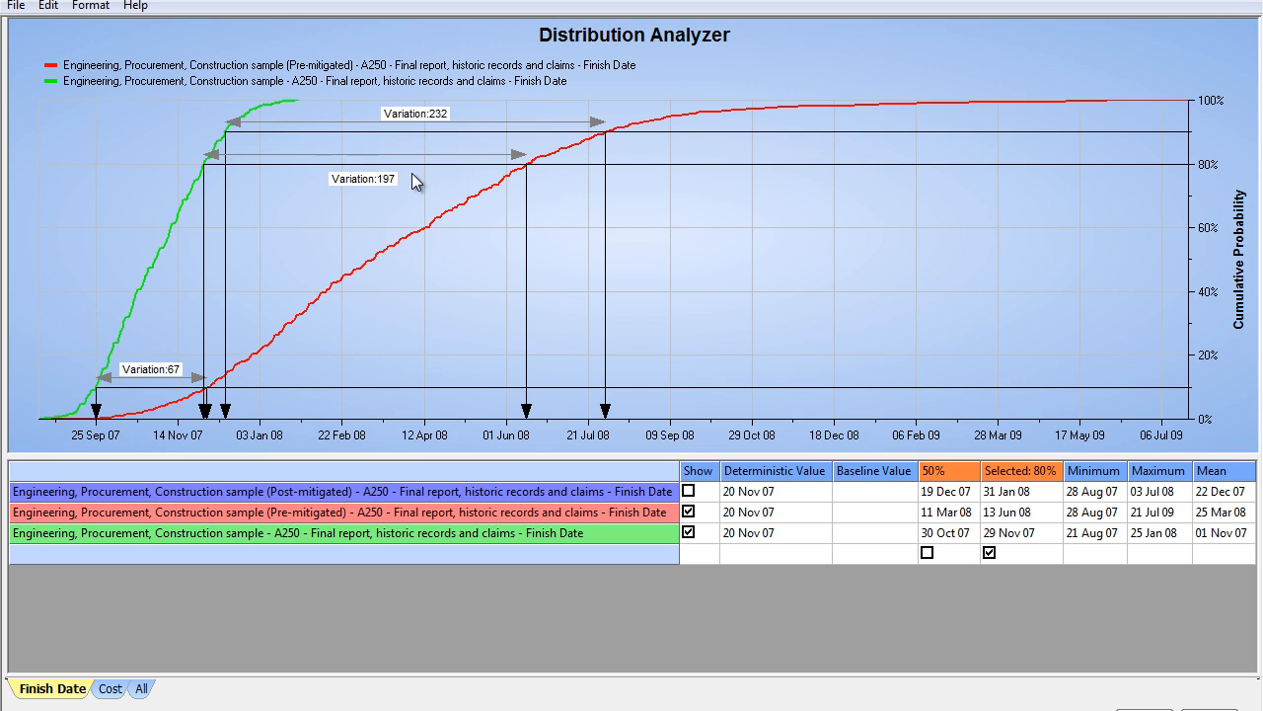
Step: Hide the original plan's curve, show the post-mitigated one beside the pre-mitigated, and move the 80% variation label below its arrow
left_click(688, 532)
left_click(688, 490)
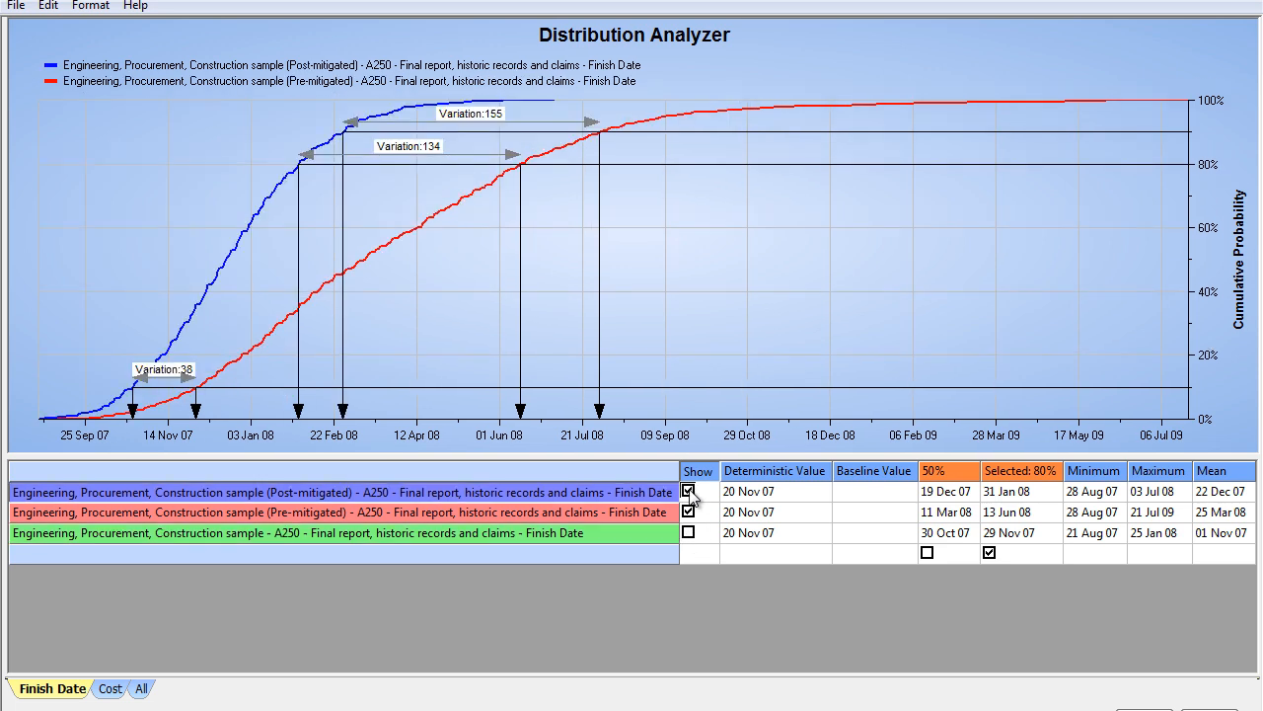
left_click_drag(434, 150, 438, 195)
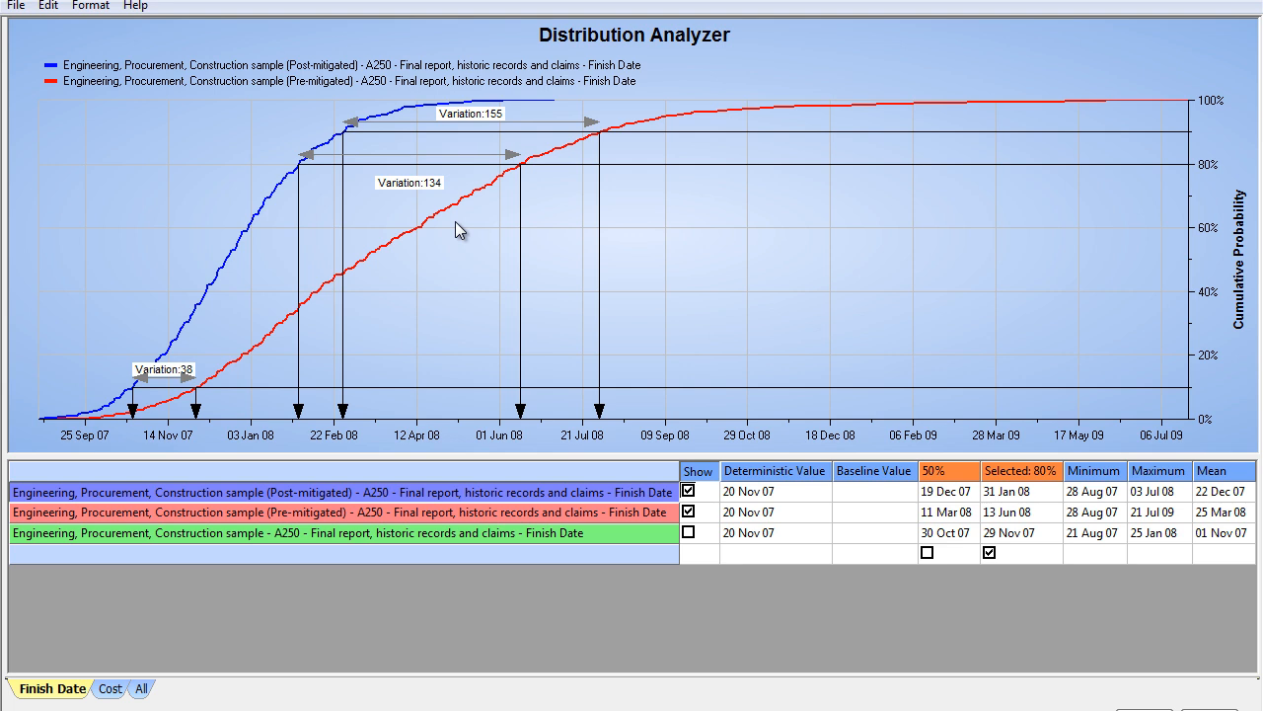
Step: Close the Distribution Analyzer, saving its changes, and switch to the post-mitigated plan
left_click(1256, 4)
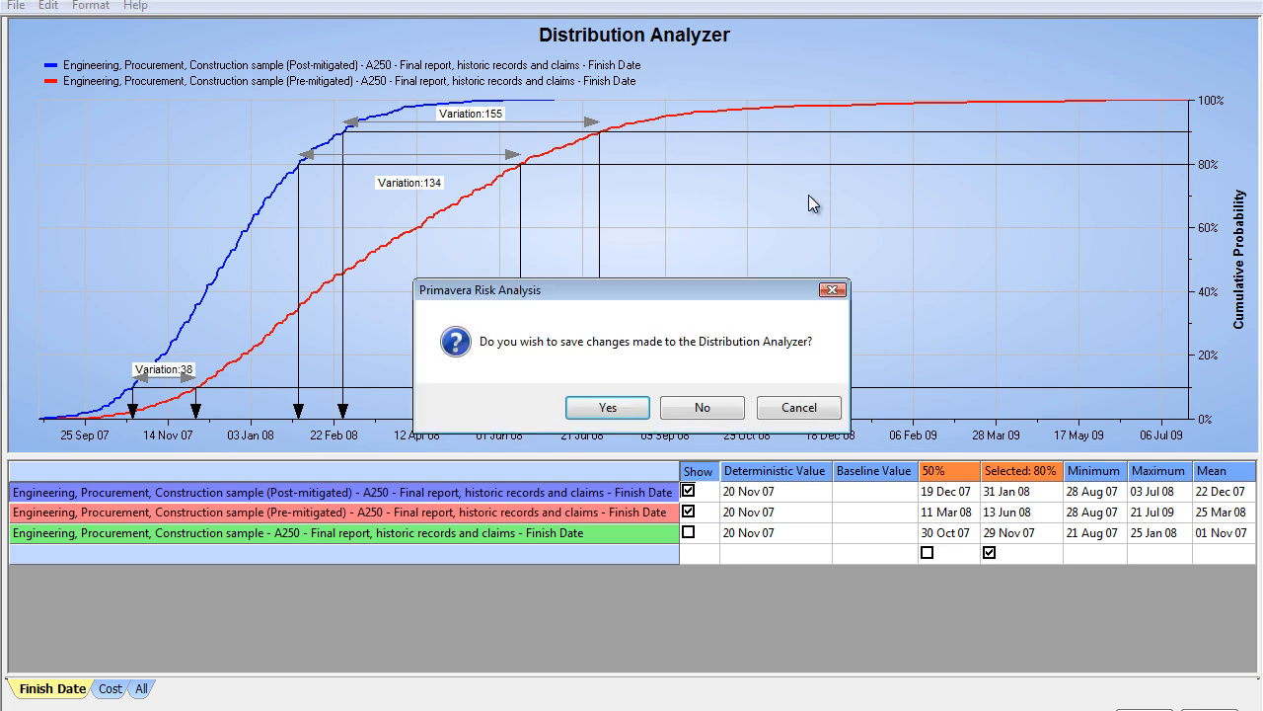
left_click(646, 414)
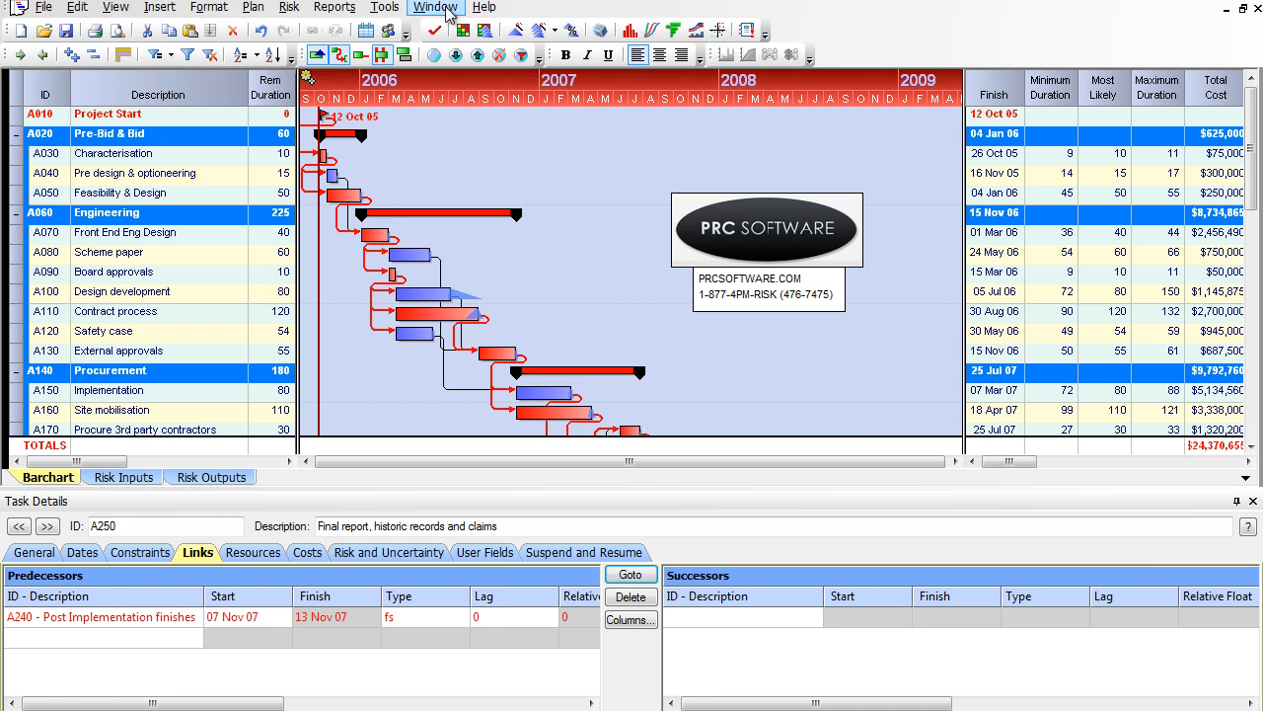
left_click(435, 7)
left_click(481, 136)
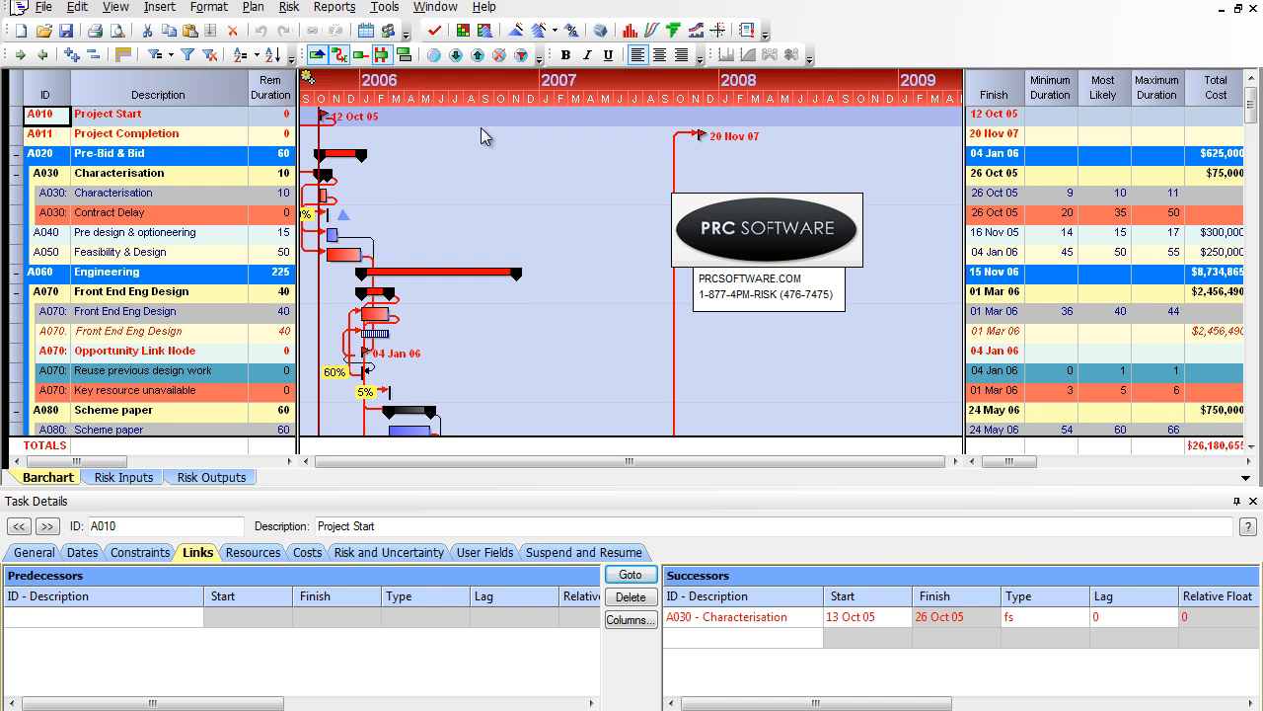
Step: Show the duration sensitivity of the logical predecessors of A250 - Final report, historic records and claims, ignoring negative values
scroll(204, 236, "down", 5)
scroll(204, 237, "down", 15)
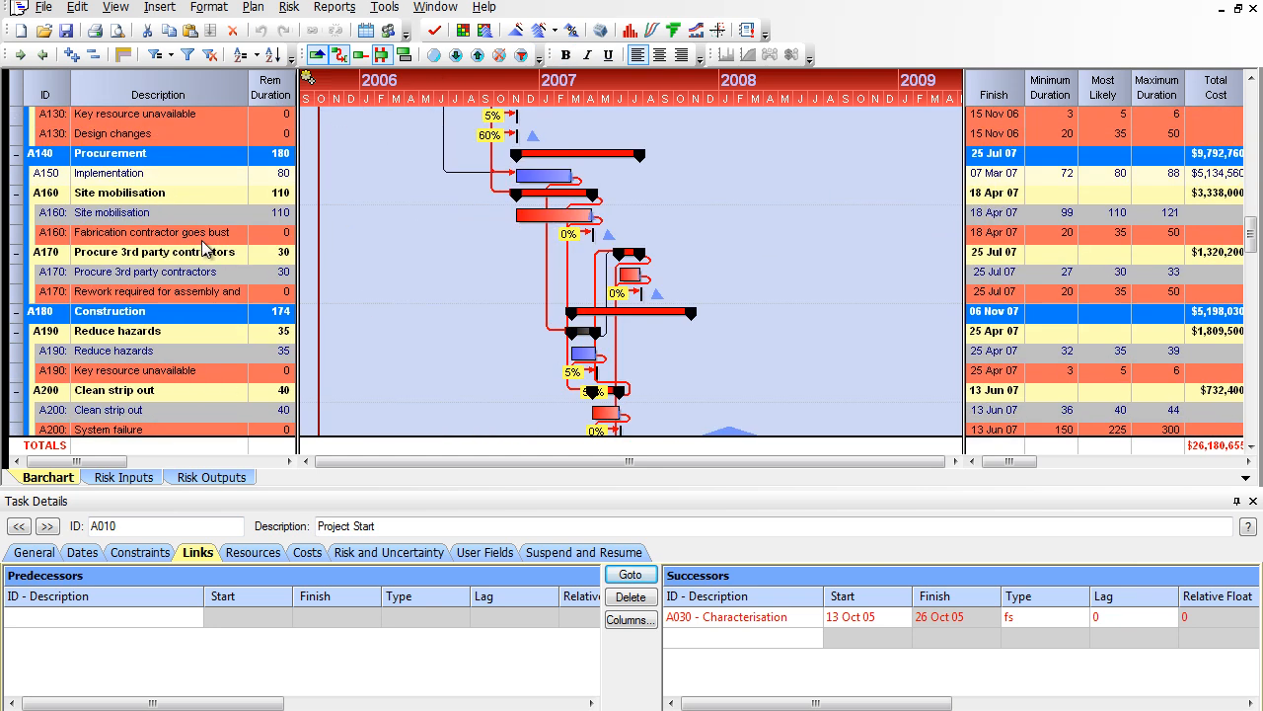
scroll(201, 260, "up", 2)
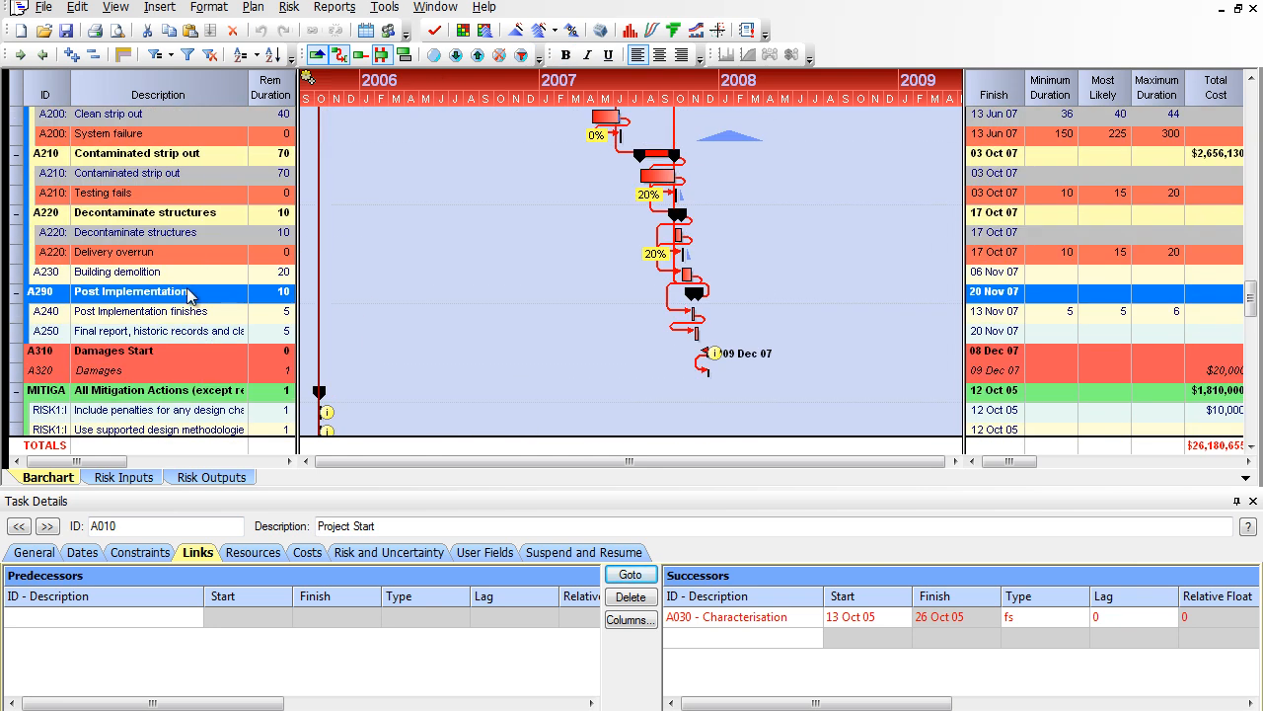
left_click(183, 318)
left_click(181, 333)
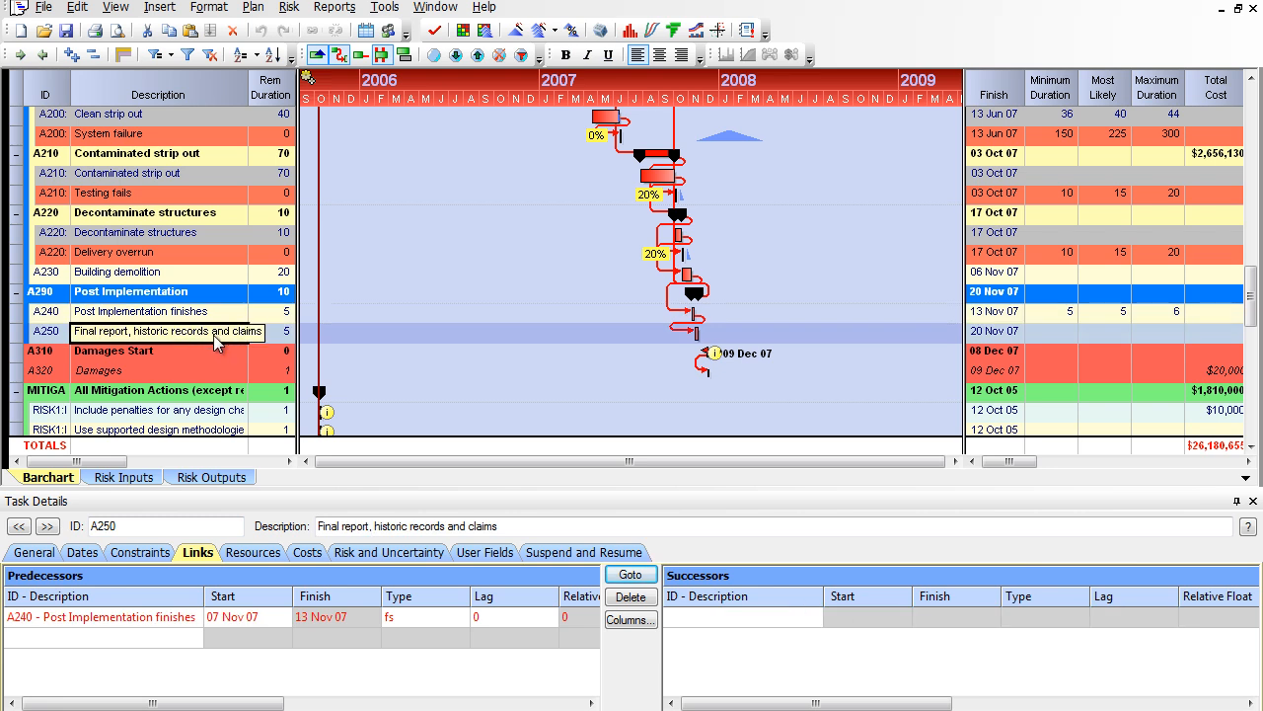
right_click(216, 336)
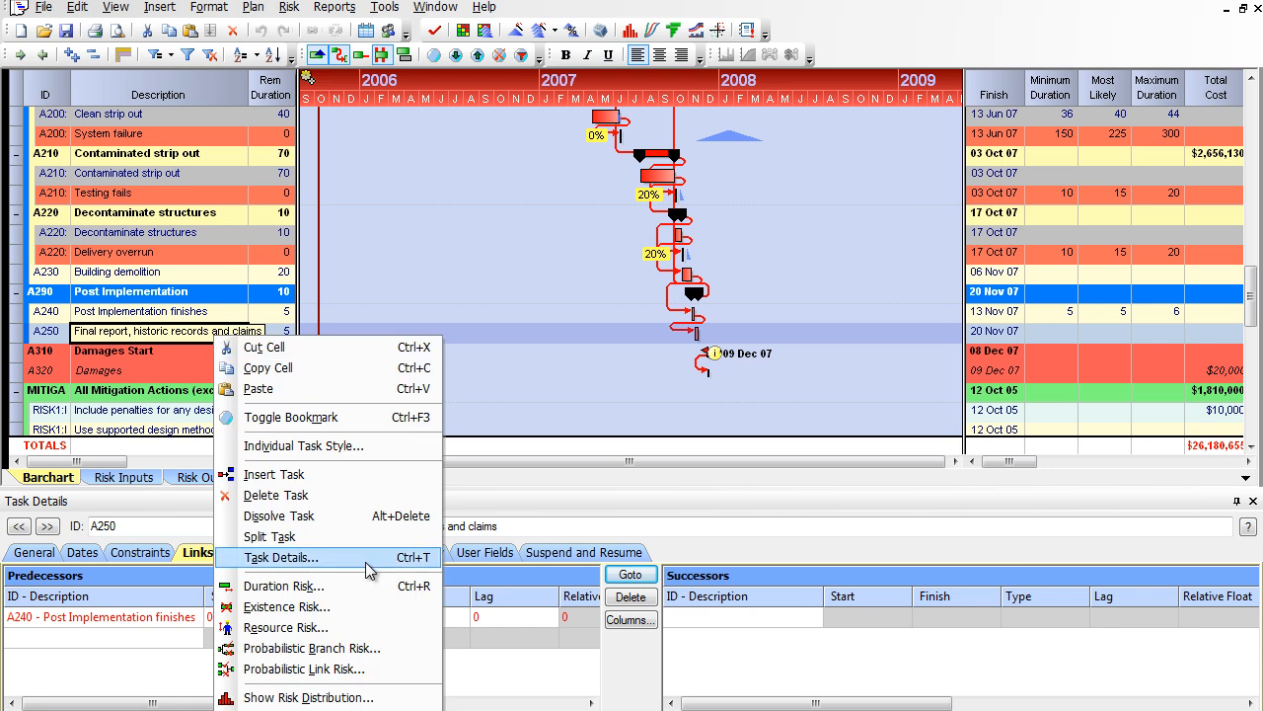
mouse_move(434, 707)
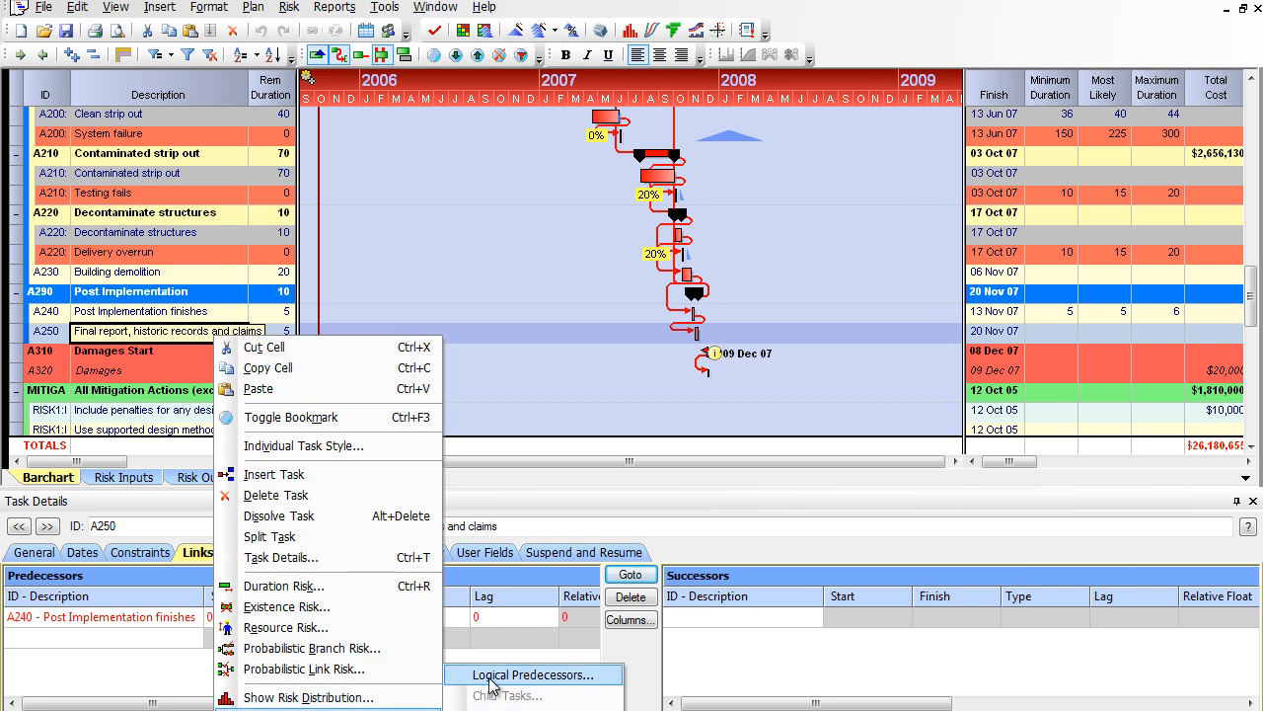
left_click(533, 675)
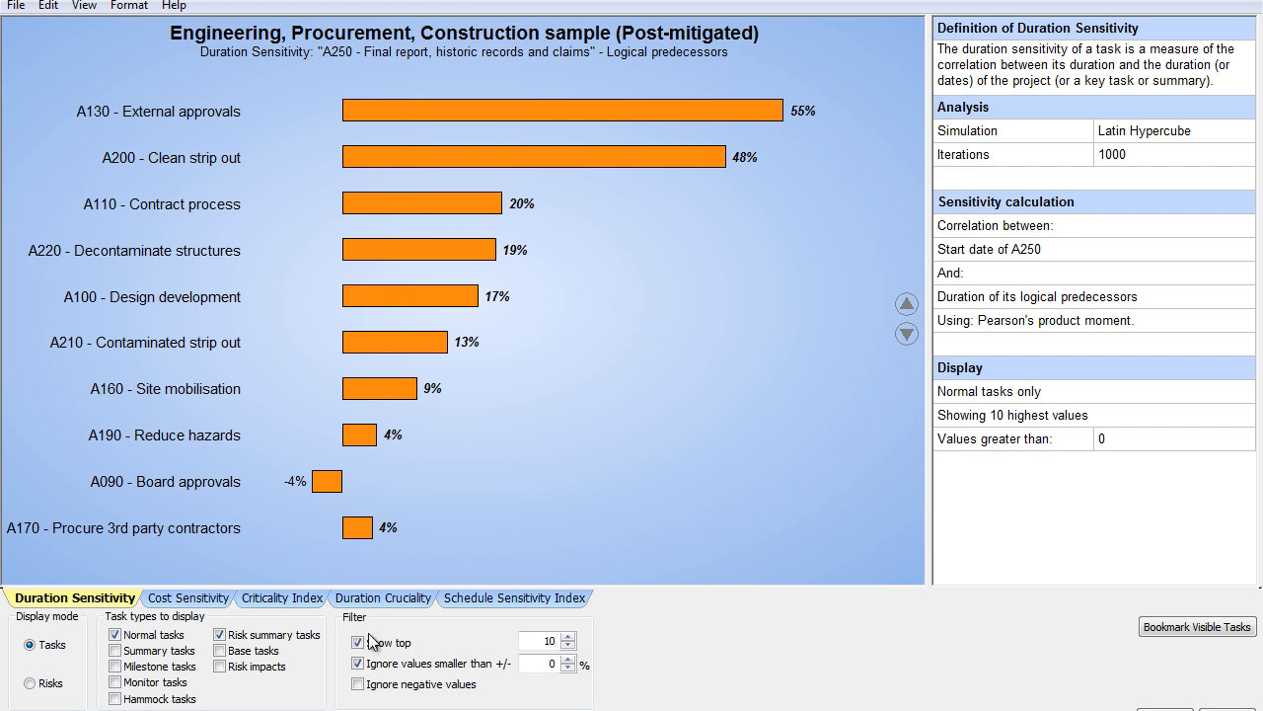
left_click(358, 685)
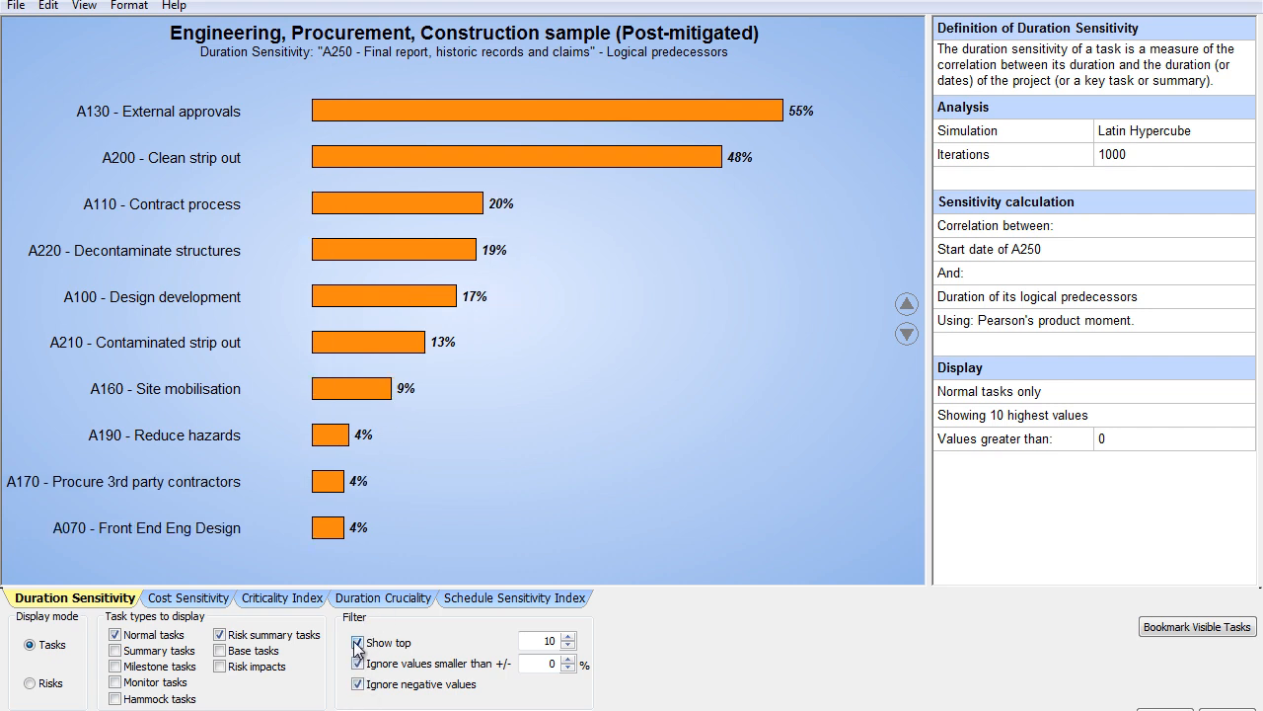
Step: Go from the A200 - Clean strip out sensitivity bar to that task in the plan and examine its System failure risk and base task
double_click(539, 158)
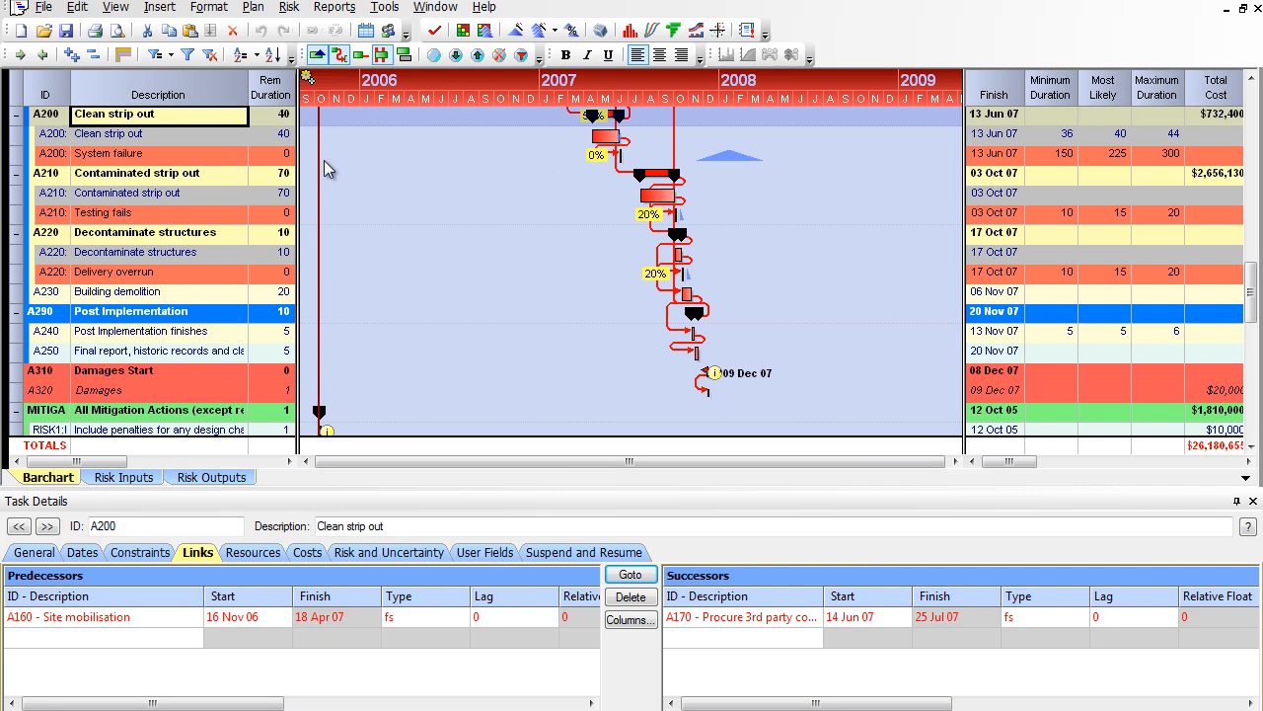
scroll(268, 168, "up", 1)
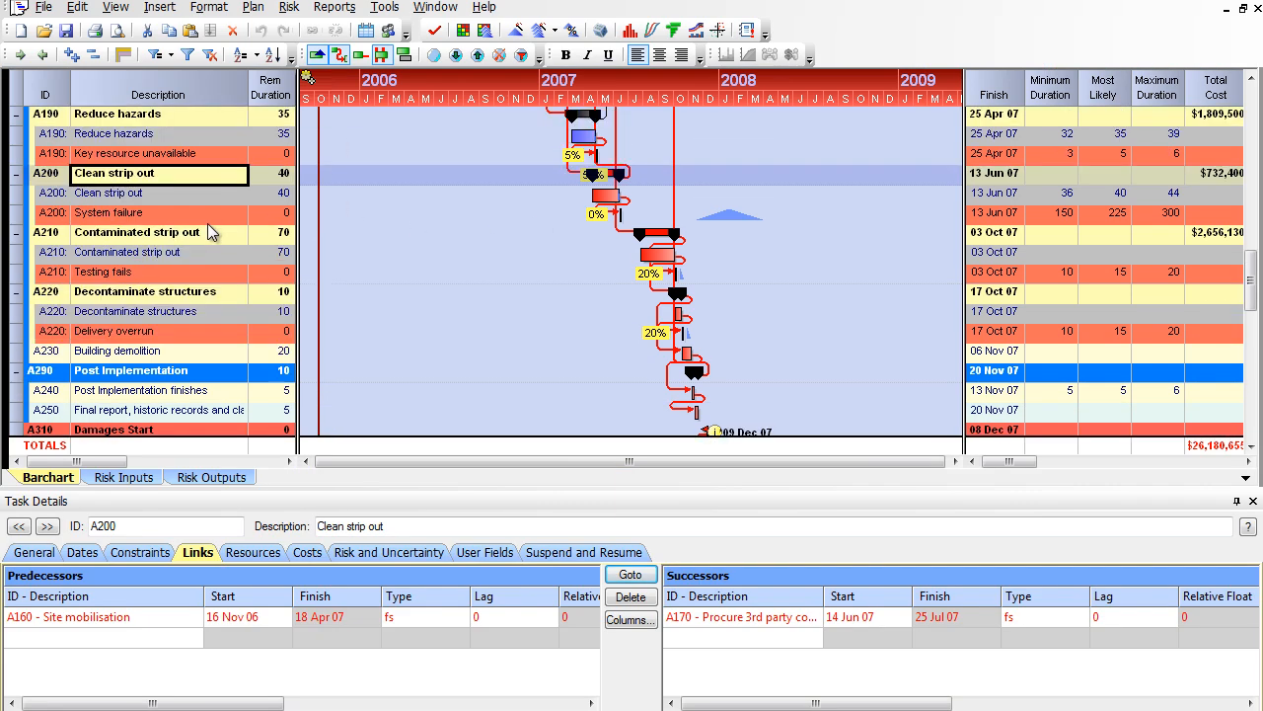
left_click(209, 219)
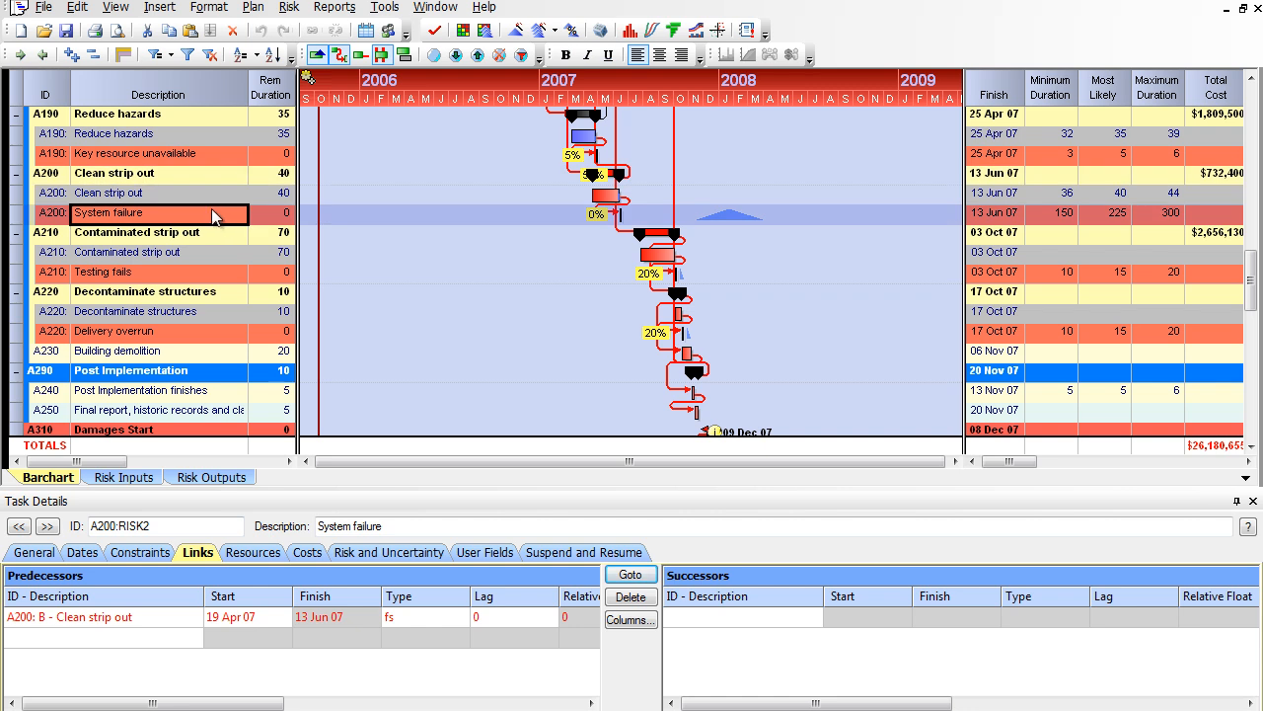
left_click(213, 195)
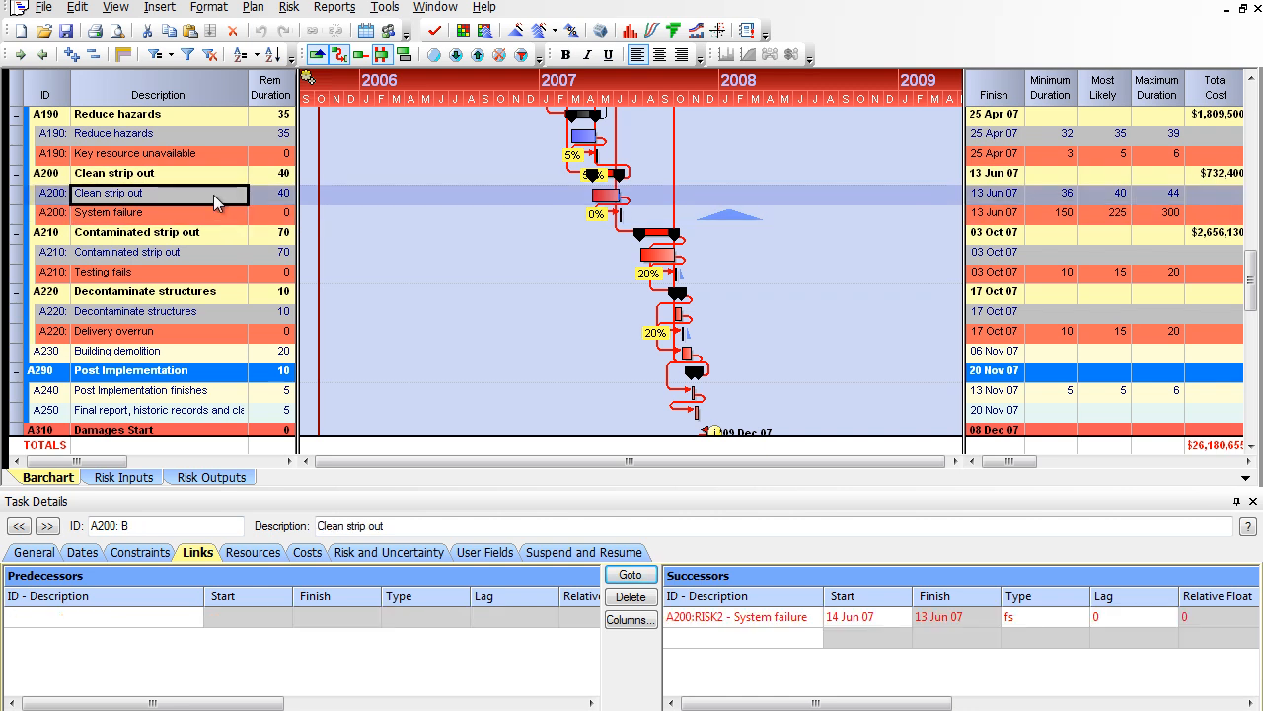
Step: Examine the duration uncertainty and the existence risk of A200's System failure risk
left_click(216, 214)
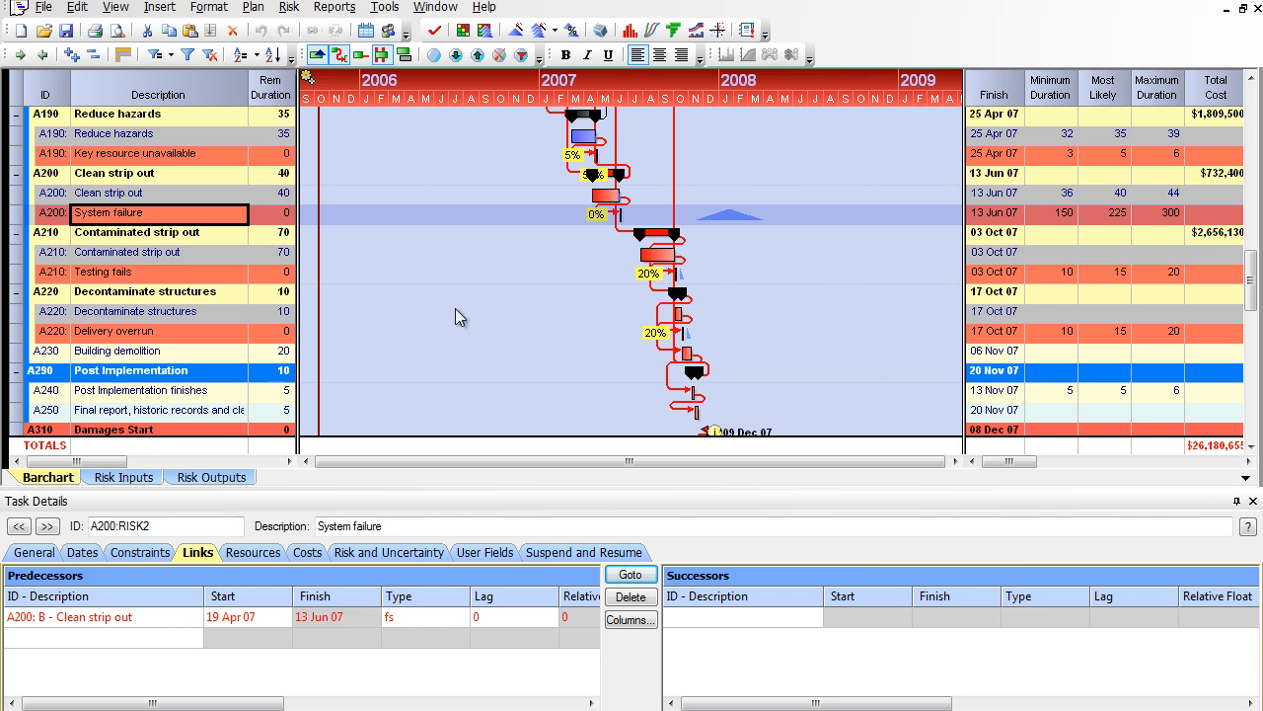
left_click(263, 197)
left_click(263, 216)
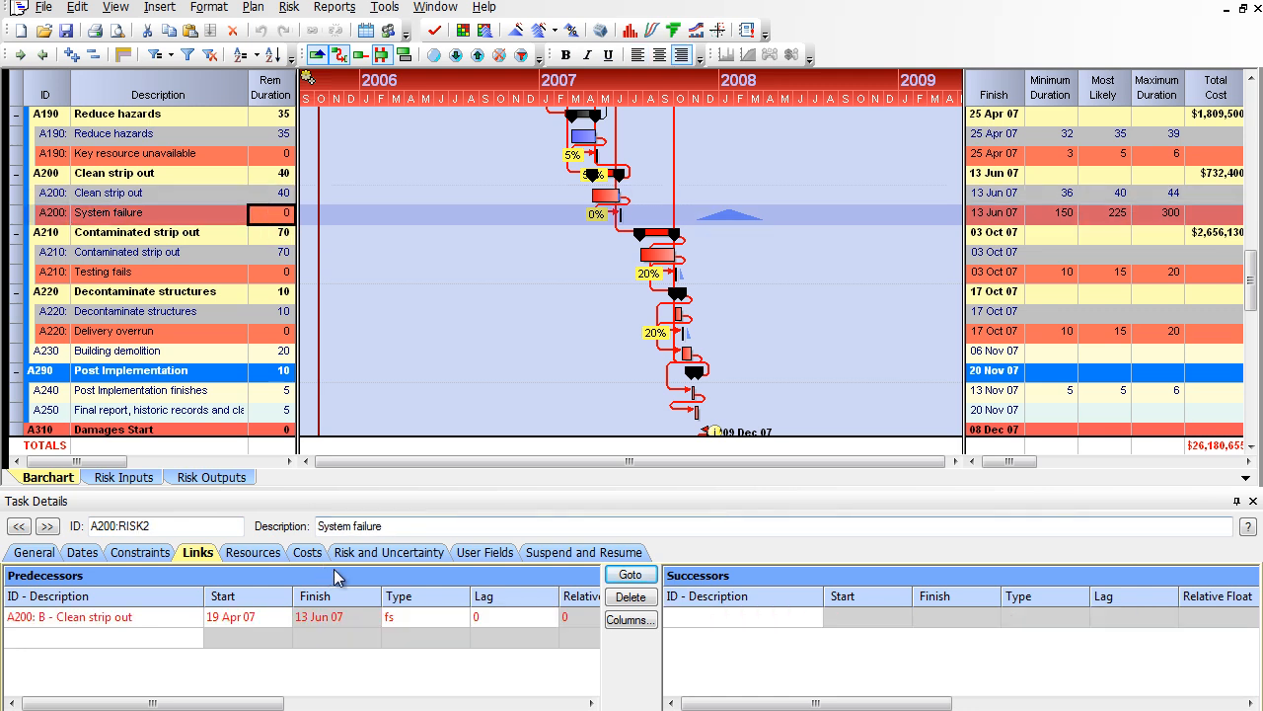
left_click(368, 555)
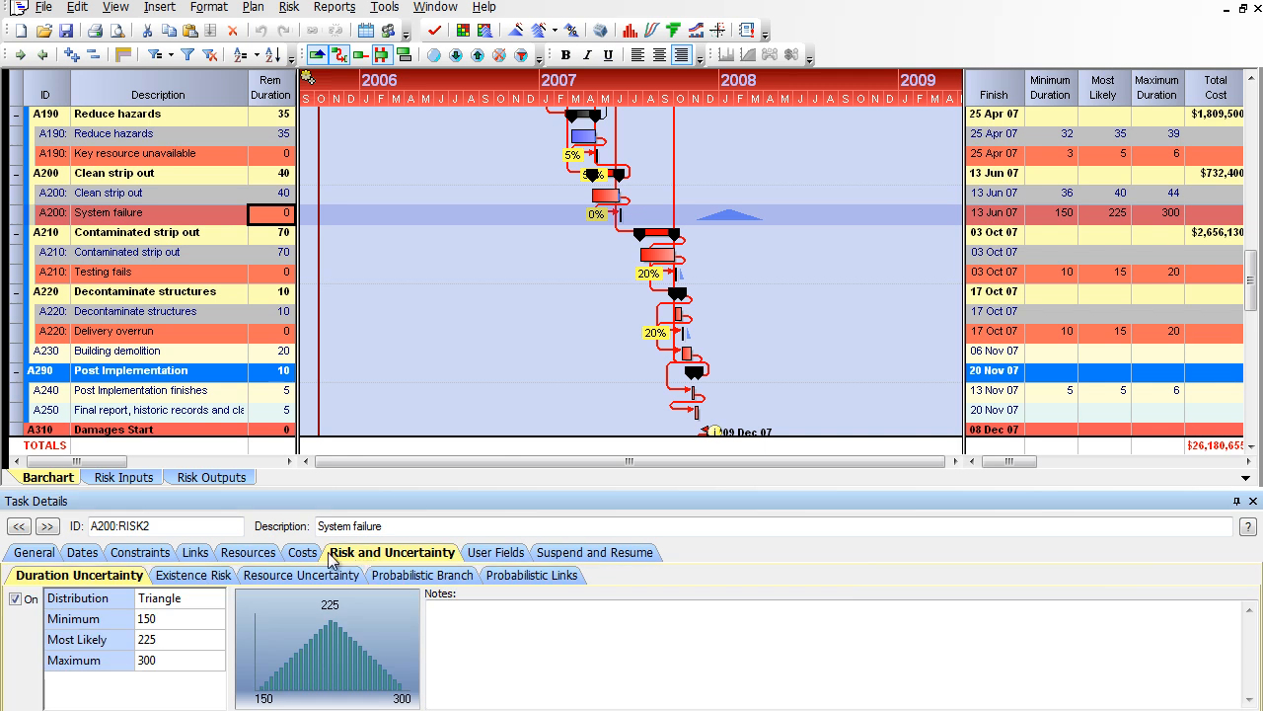
left_click(313, 575)
left_click(188, 580)
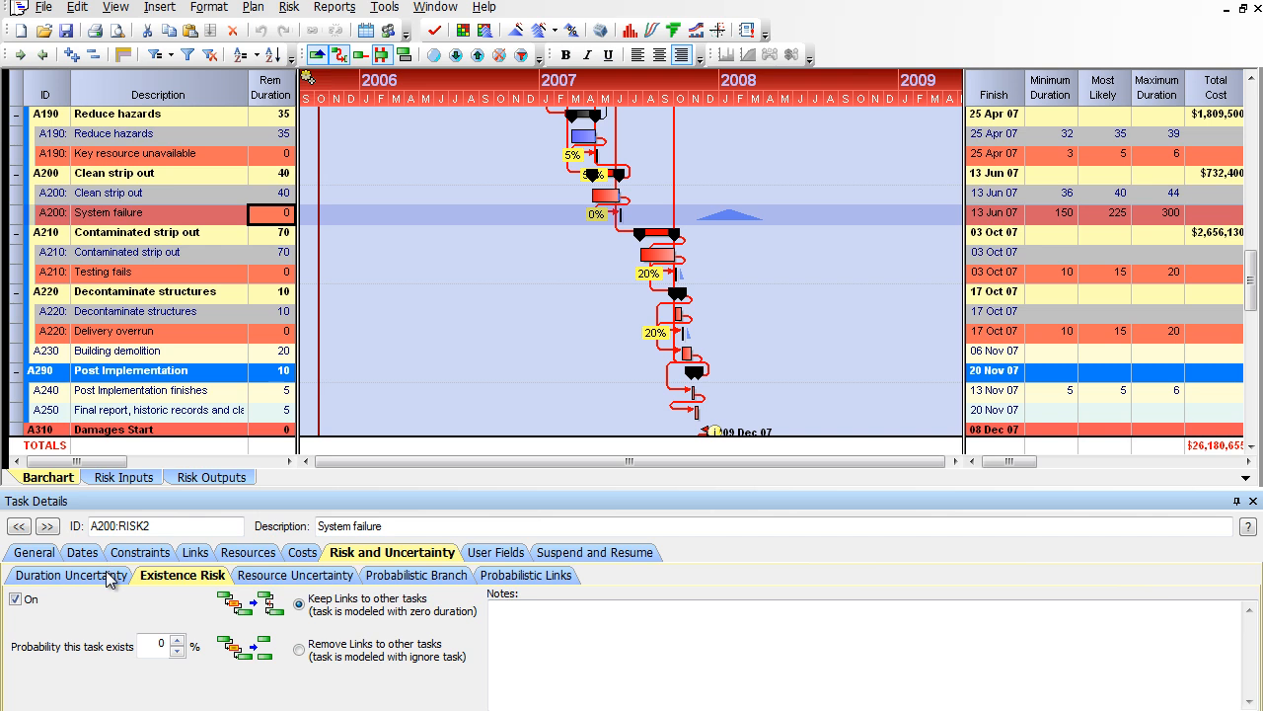
Step: Set the A200 Clean strip out base task's durations to minimum 25, most likely 30 and maximum 35
left_click(185, 197)
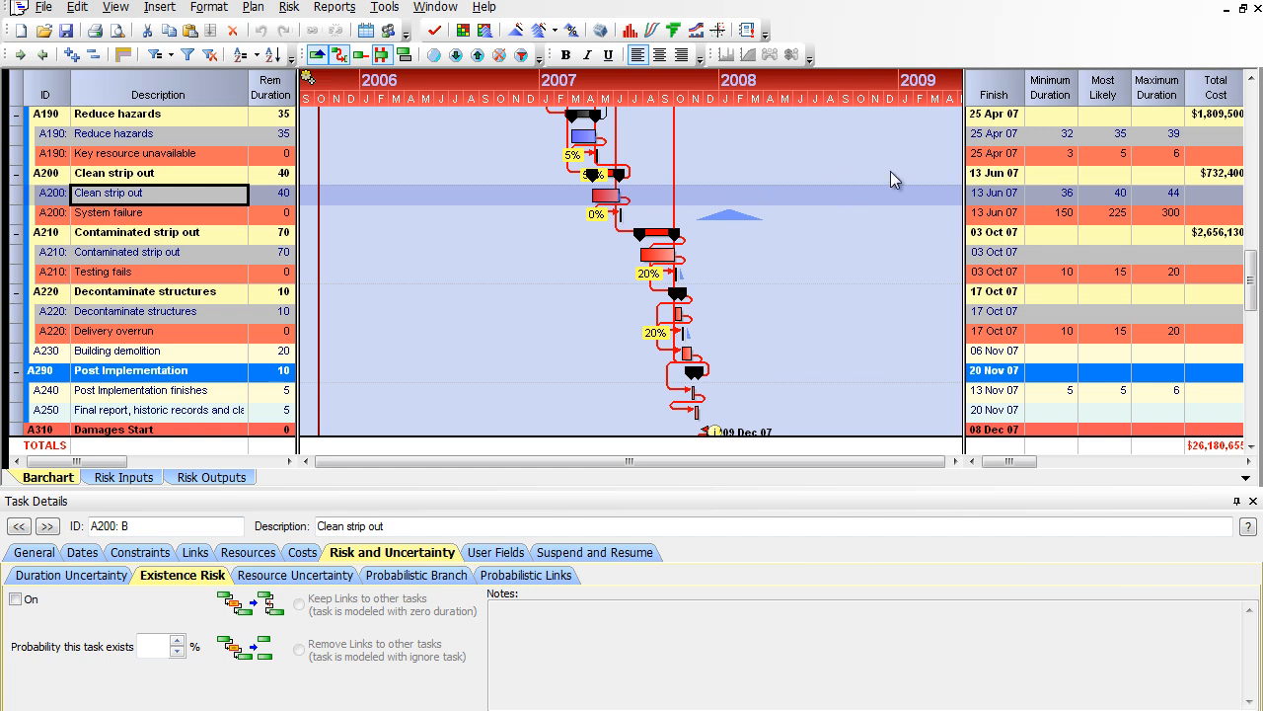
left_click(1039, 195)
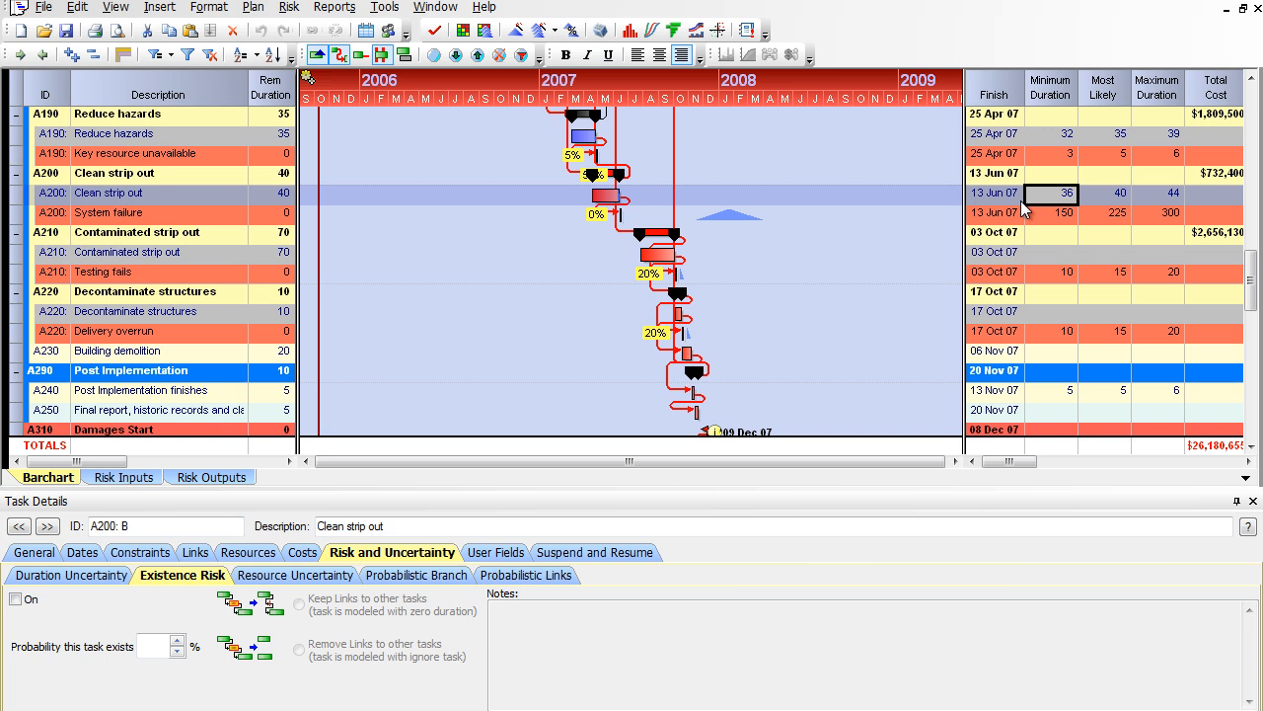
scroll(691, 267, "up", 1)
scroll(690, 263, "up", 2)
scroll(583, 274, "down", 3)
type("25")
key("Tab")
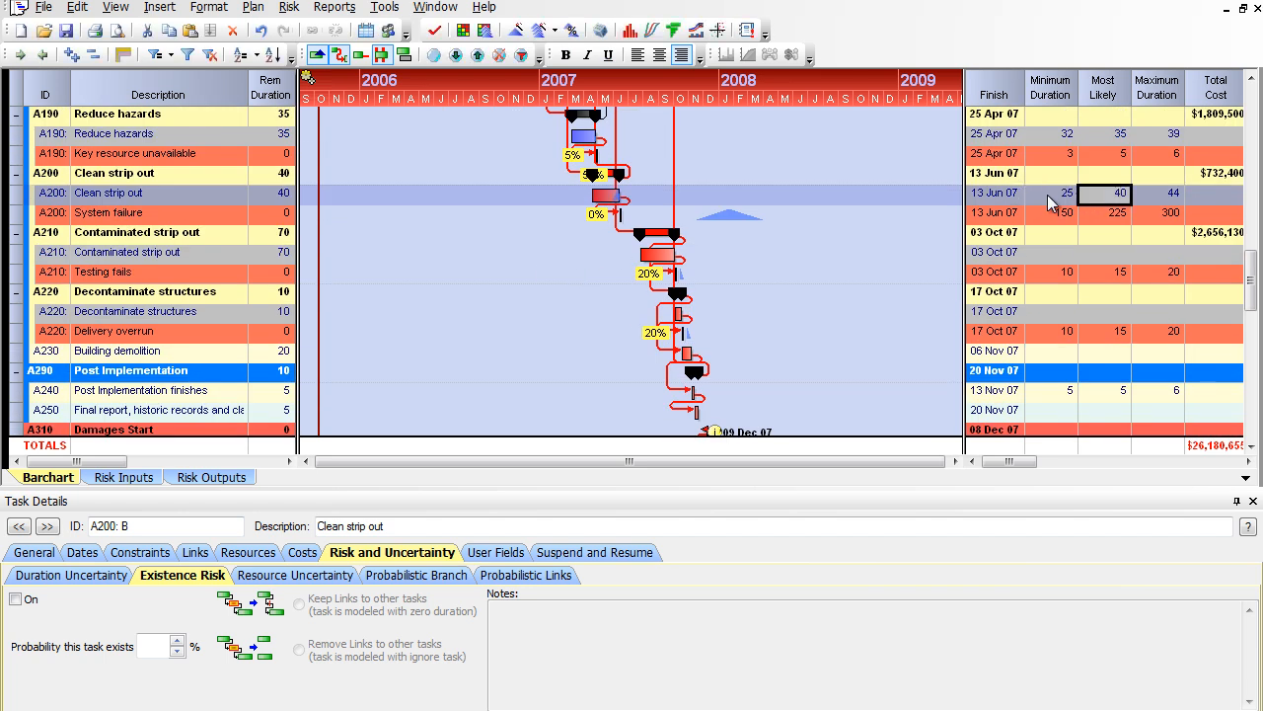
type("30")
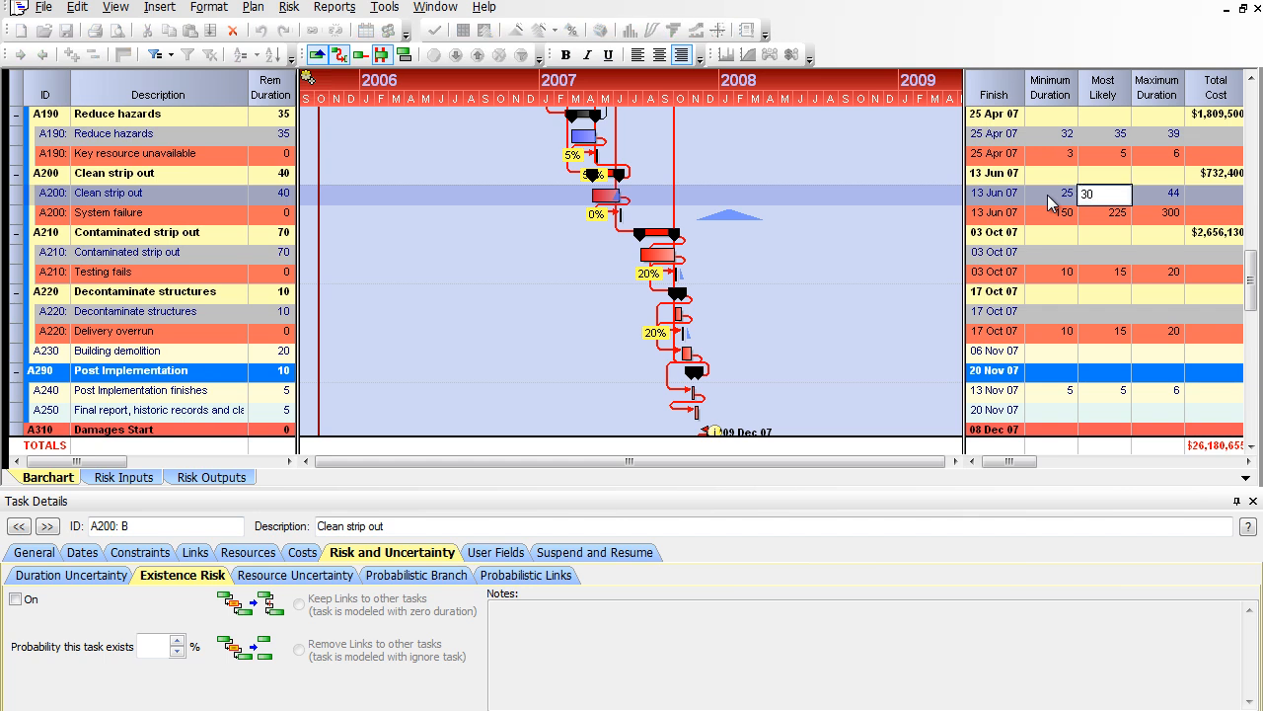
key("Tab")
type("35")
key("shift+Tab")
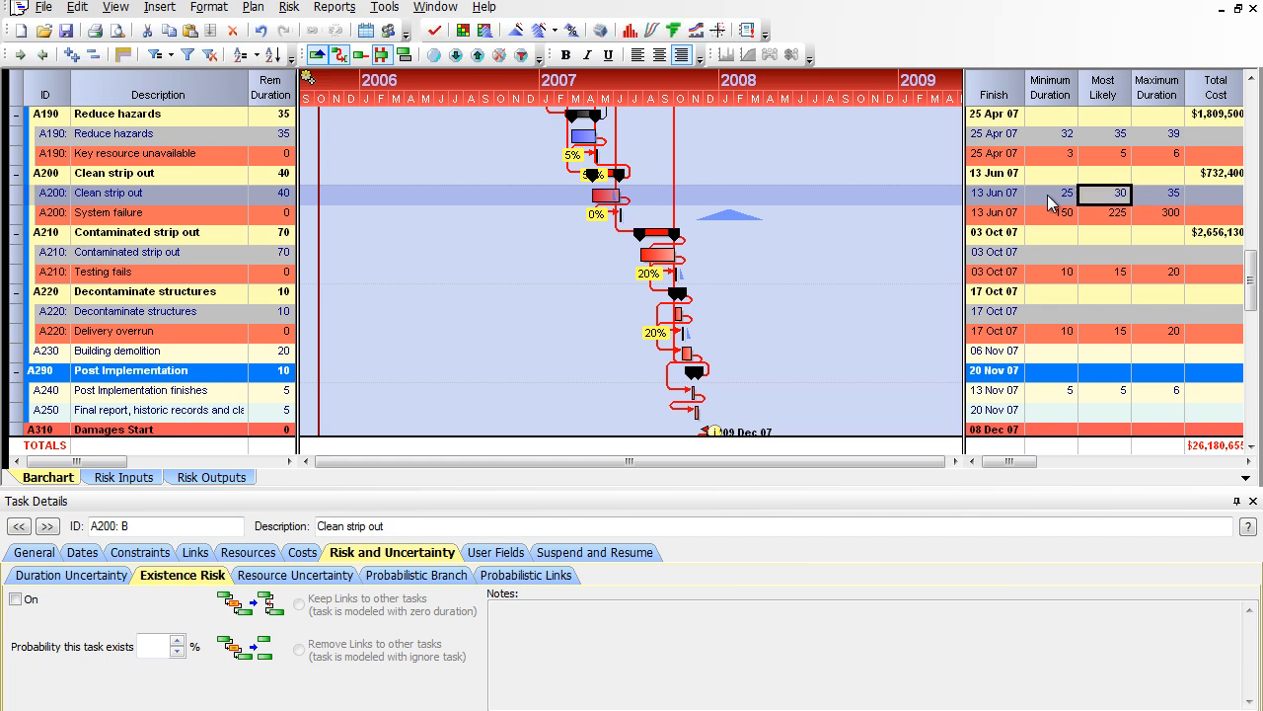
Step: Run the risk analysis on the post-mitigated plan through to completion
left_click(289, 8)
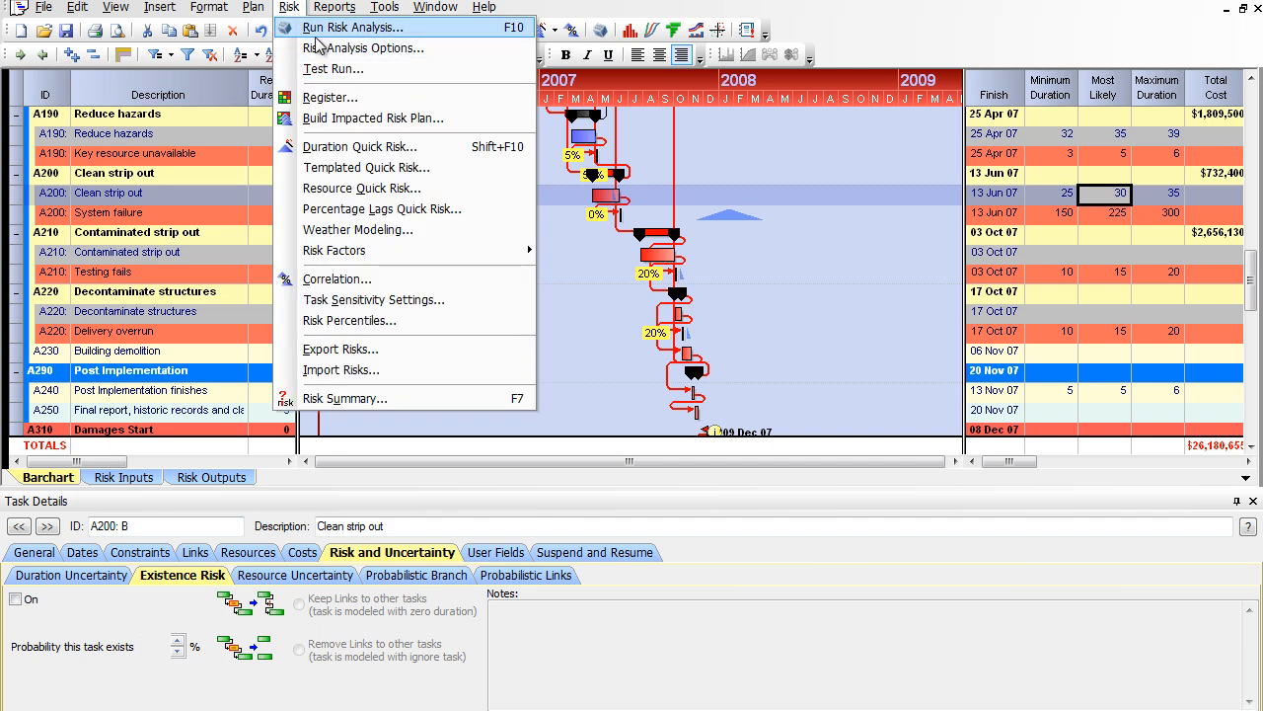
left_click(325, 28)
left_click(651, 439)
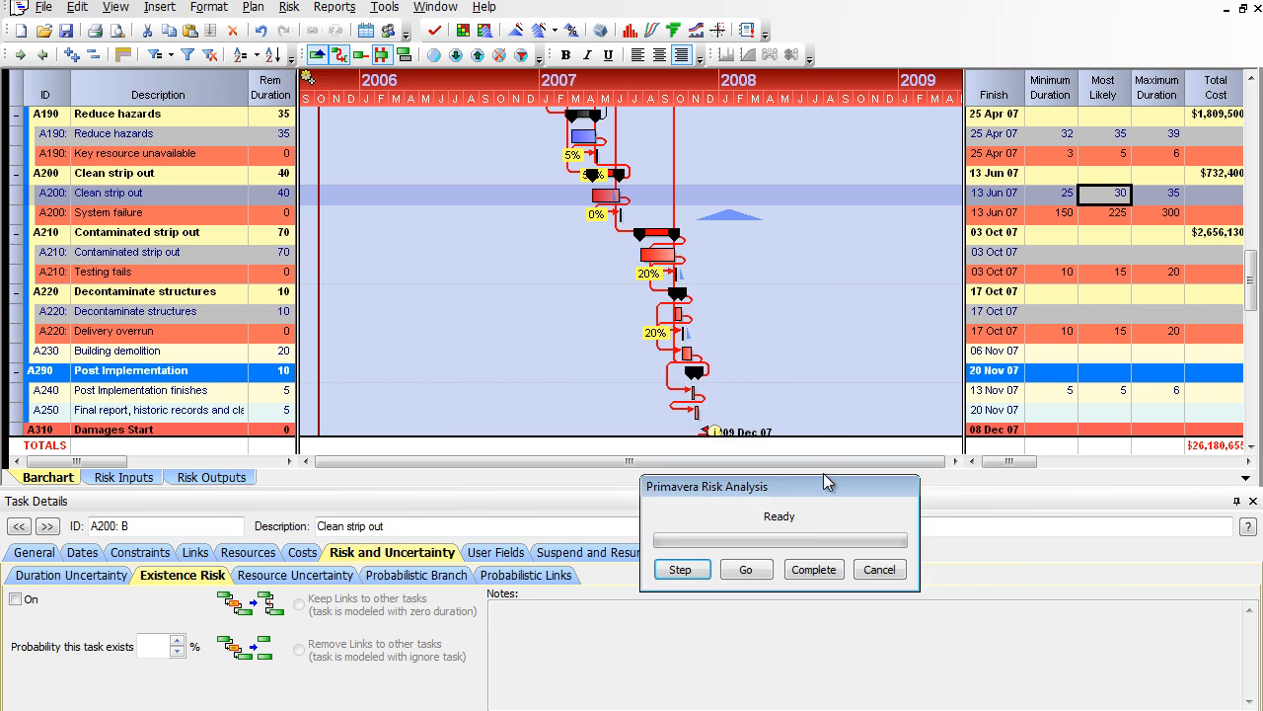
left_click(805, 571)
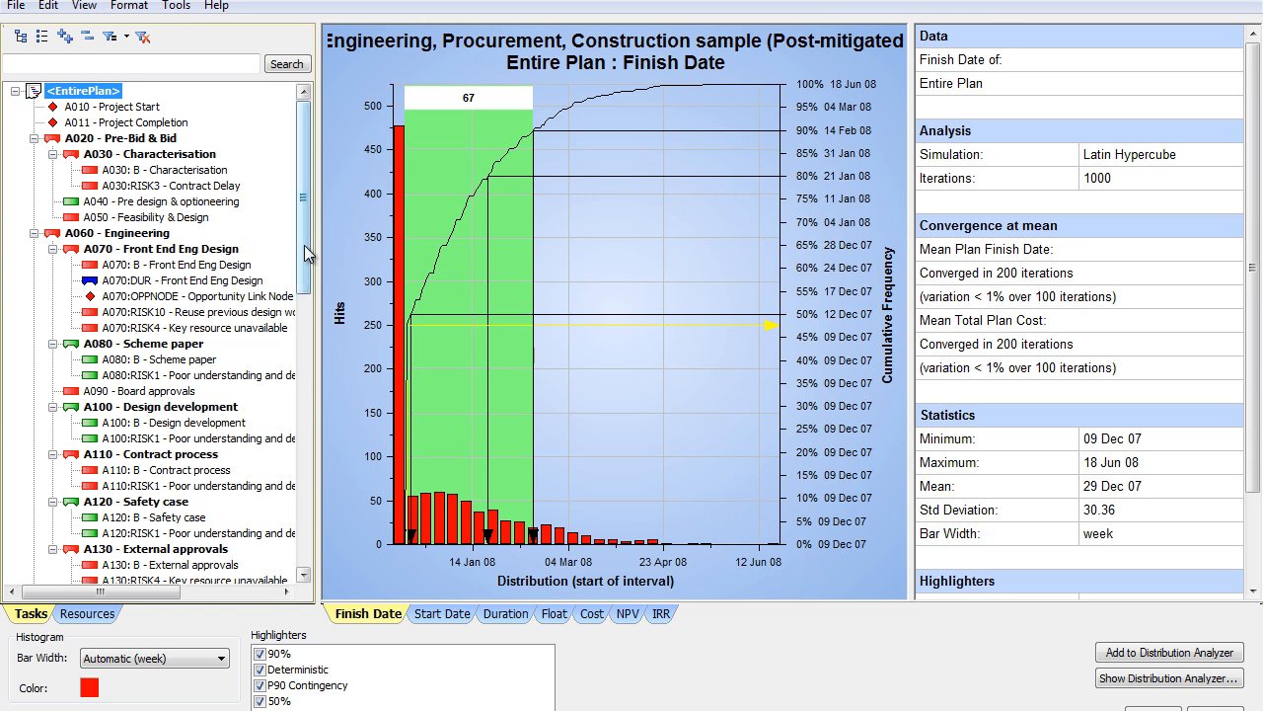
Step: Add the finish date distribution of A250 - Final report, historic records and claims to the Distribution Analyzer and show the analyzer
left_click_drag(305, 253, 320, 523)
left_click(237, 314)
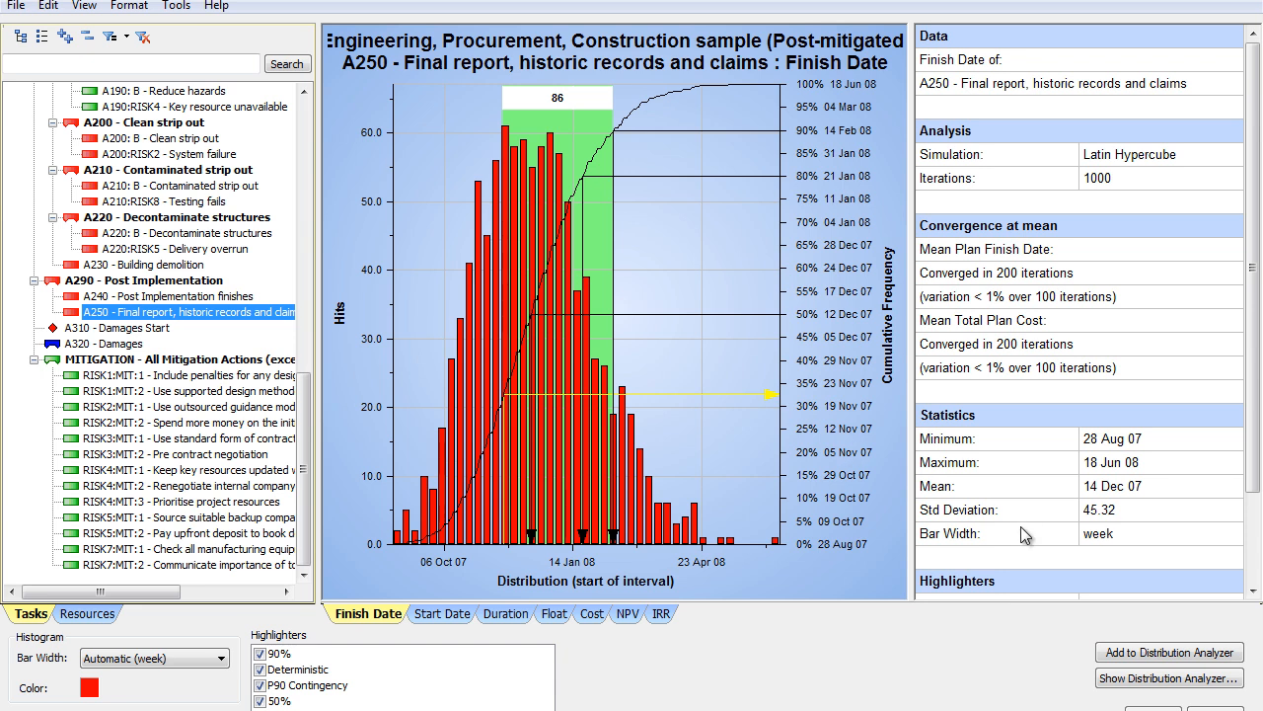
left_click(1145, 653)
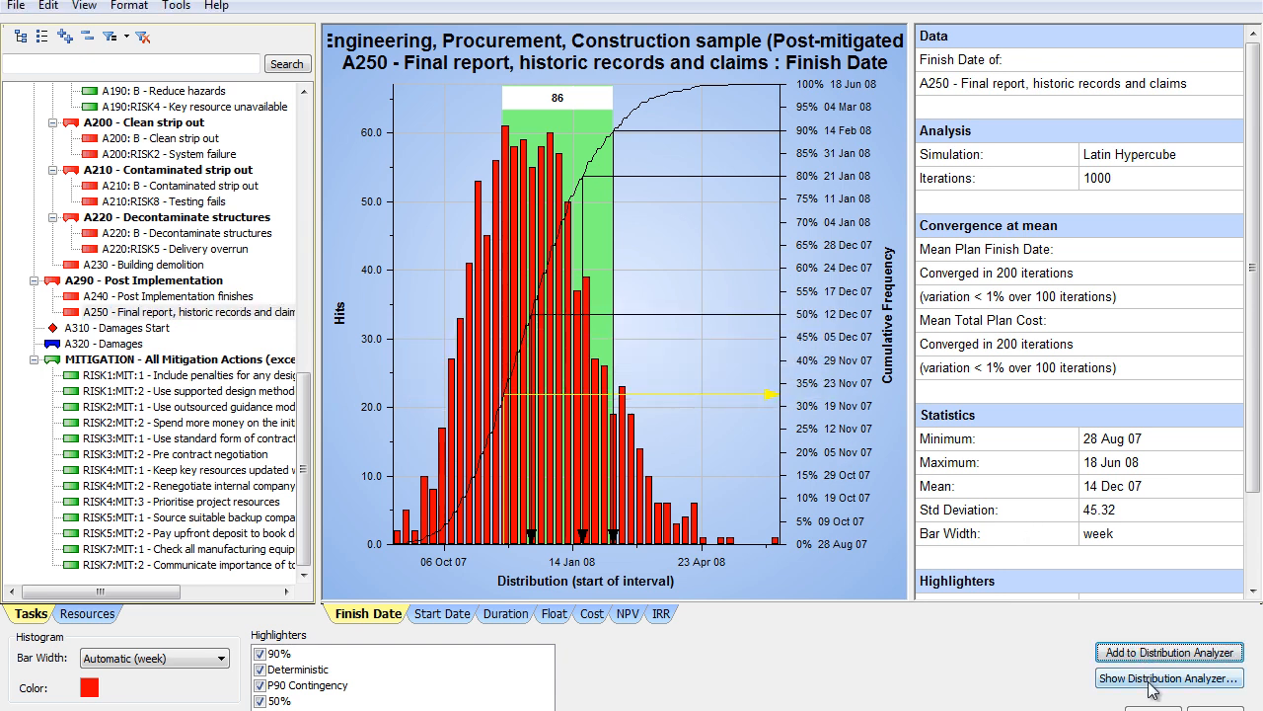
left_click(1150, 681)
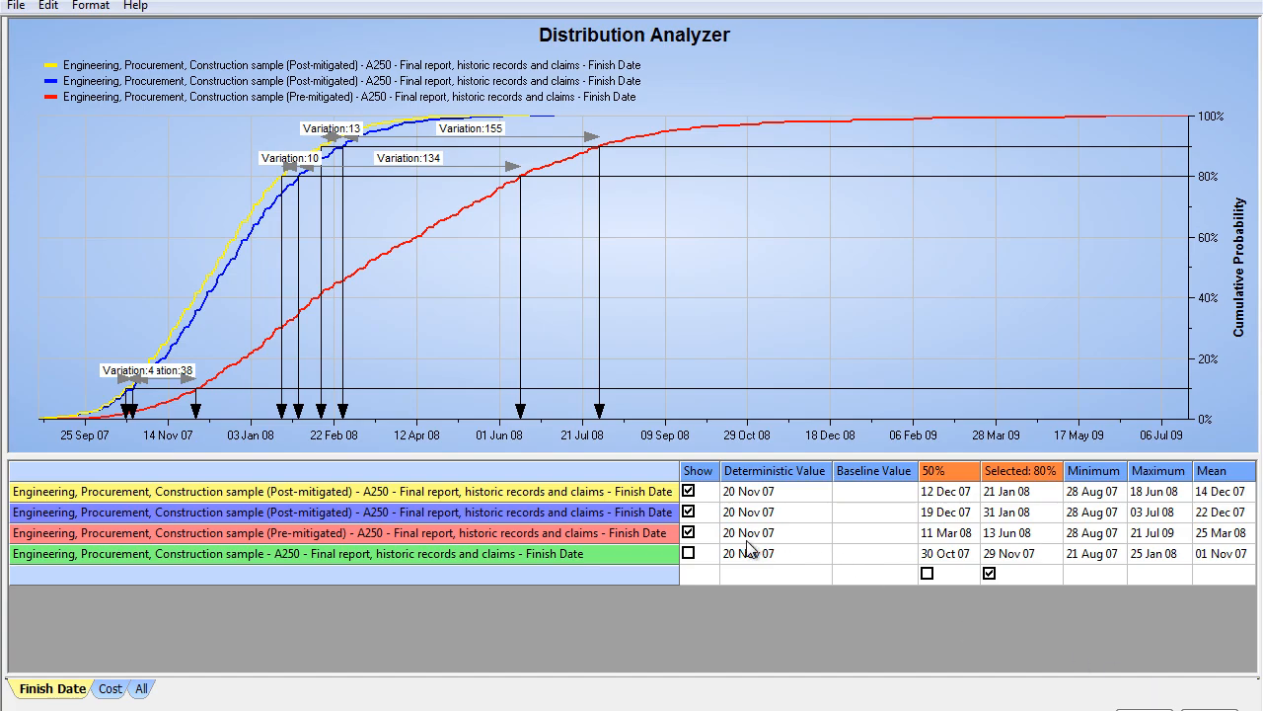
Step: Hide the pre-mitigated A250 curve and move the 80% variation label higher above its arrow
left_click(689, 533)
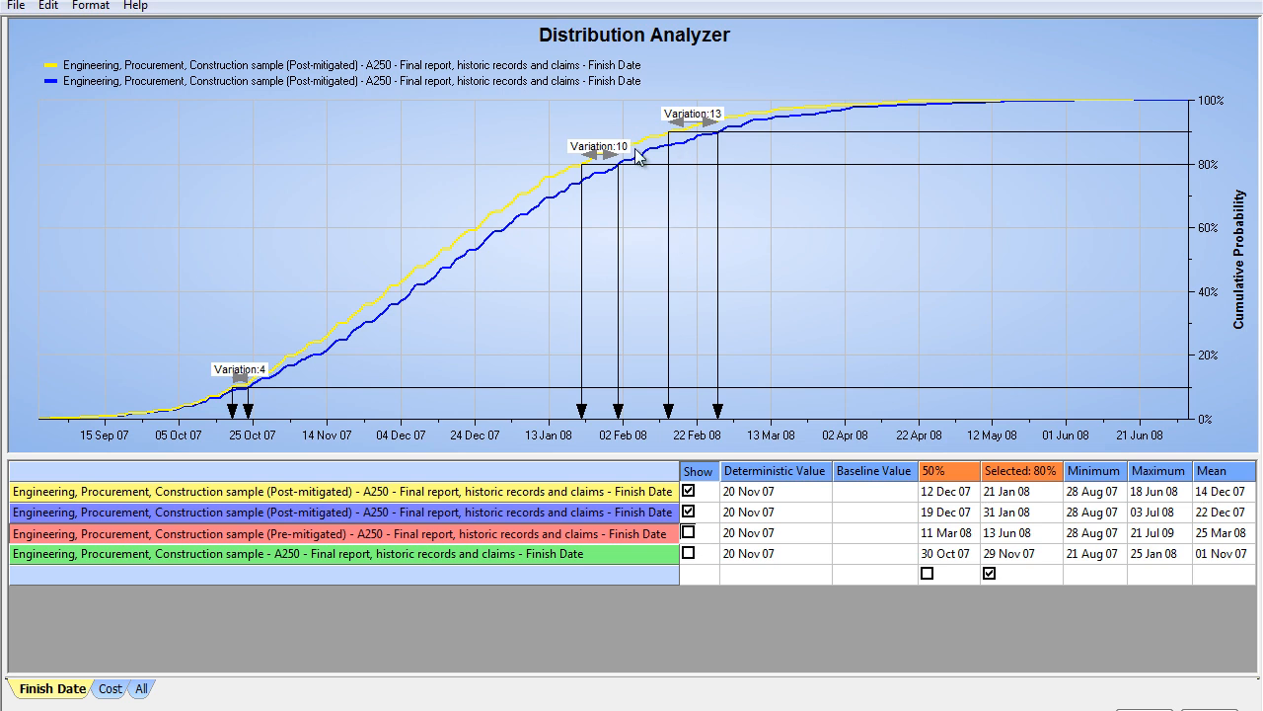
left_click_drag(623, 146, 622, 136)
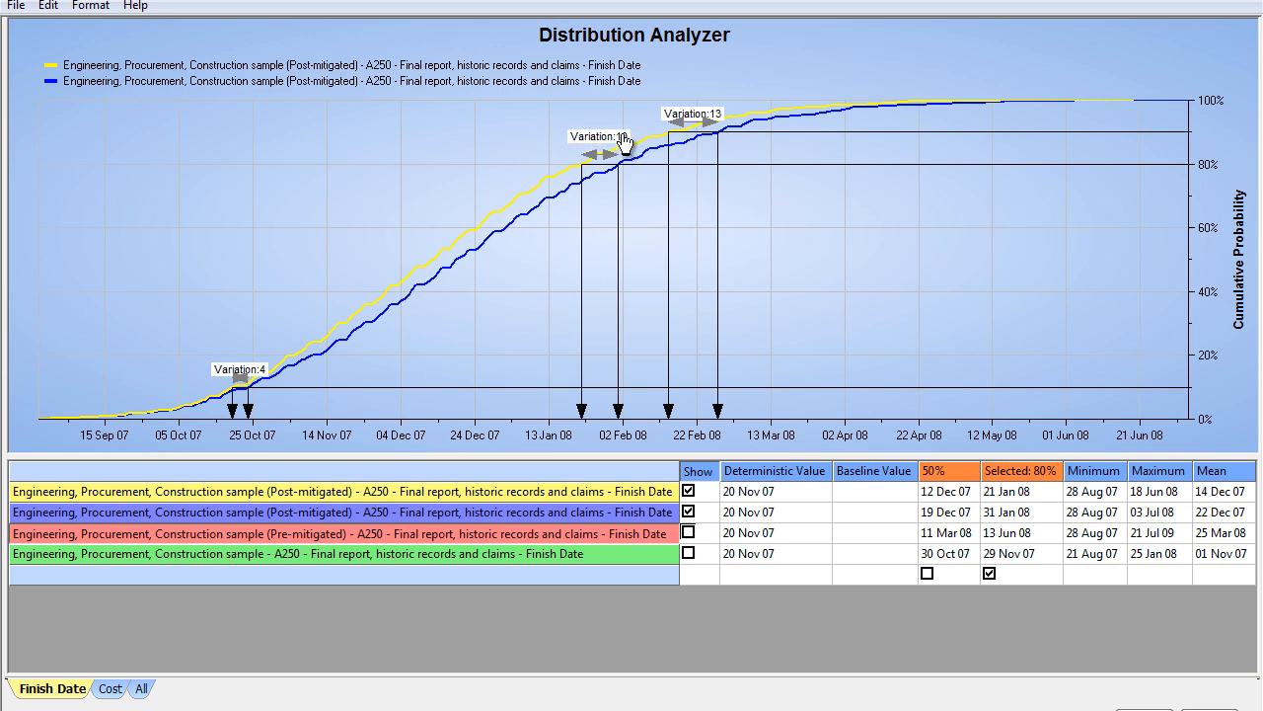
Step: Turn off the 90% percentile arrow highlighter and move the 80% variation label below its arrow
right_click(789, 188)
left_click(849, 248)
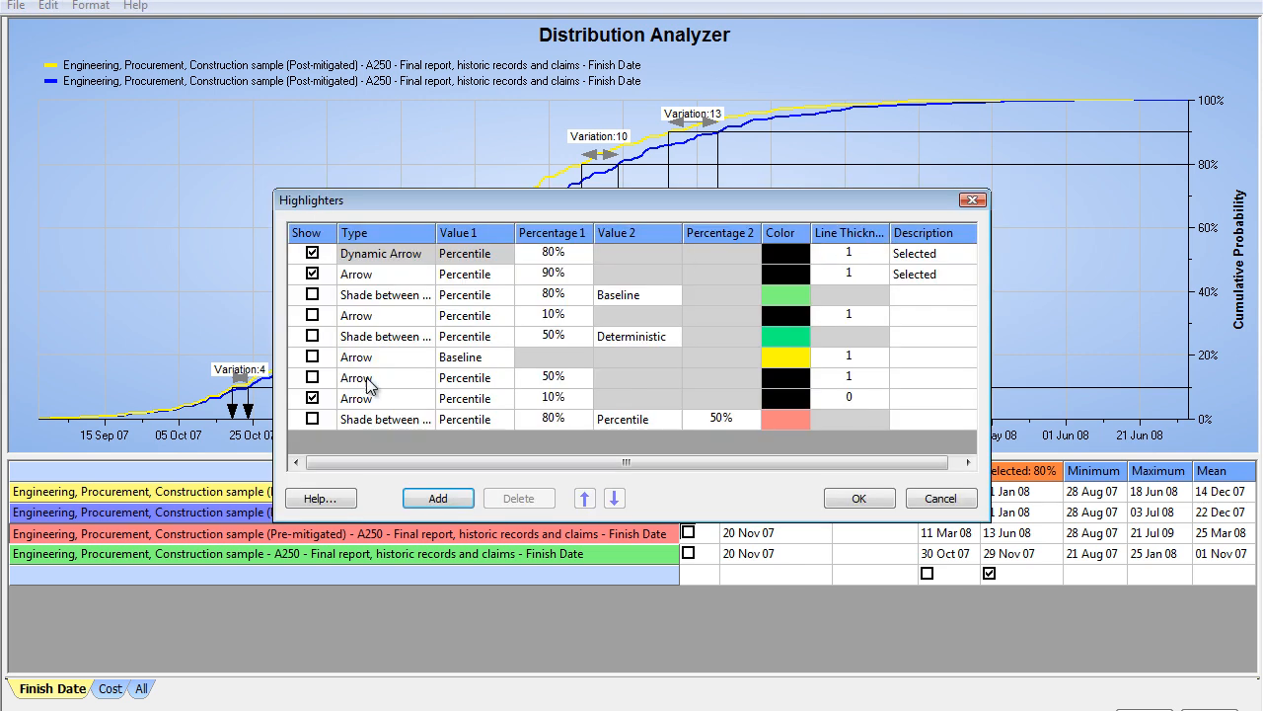
left_click(314, 275)
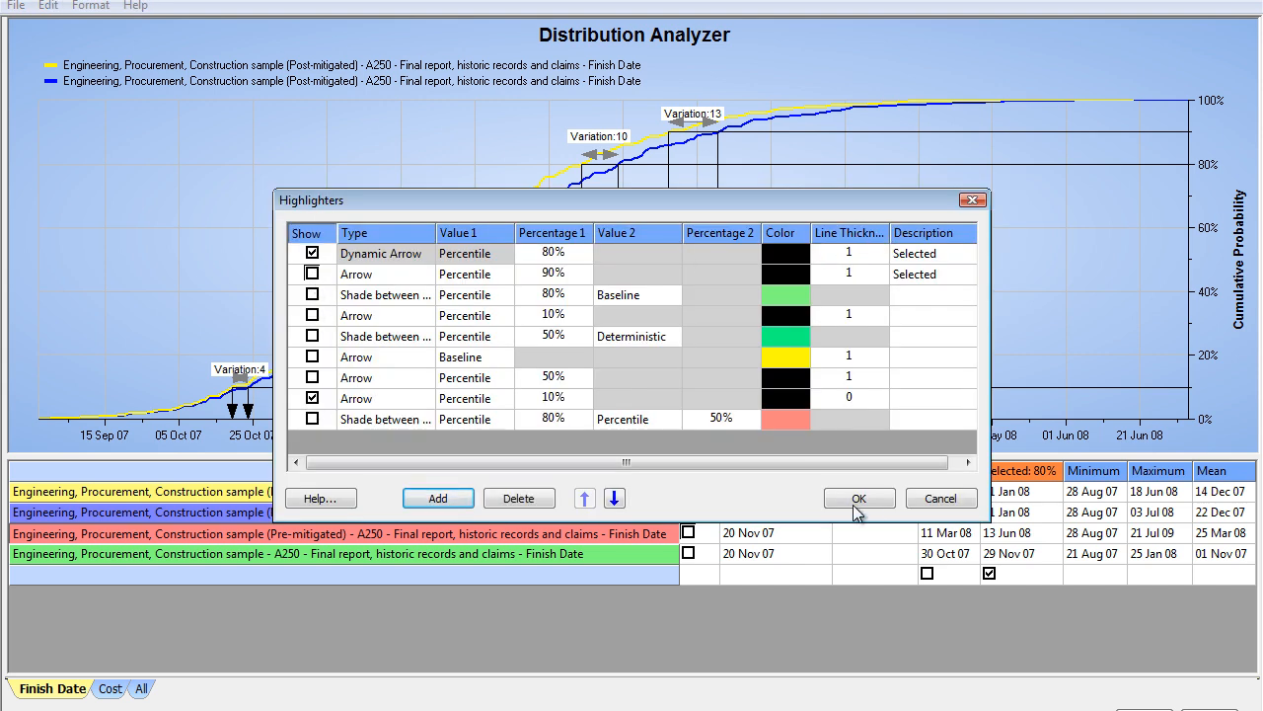
left_click(859, 499)
left_click_drag(622, 148, 628, 197)
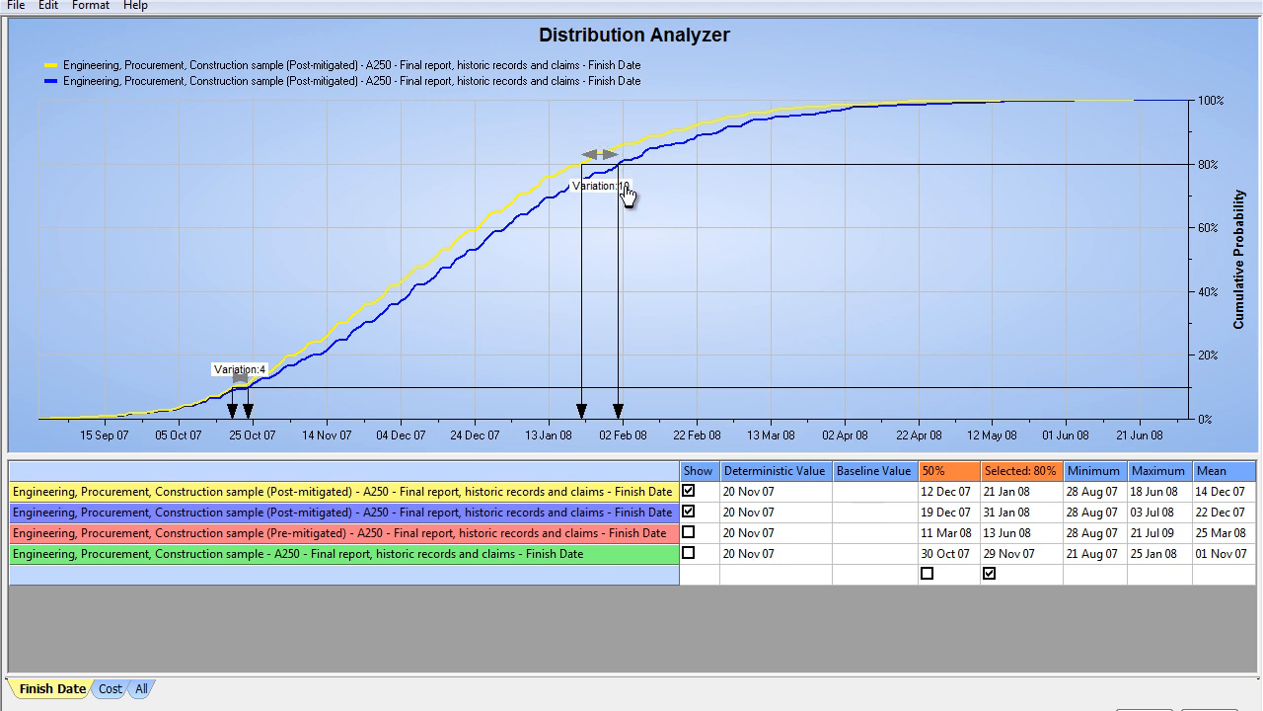
Step: Show the pre-mitigated curve again and raise the 80% variation label between the two post-mitigated curves
left_click(688, 532)
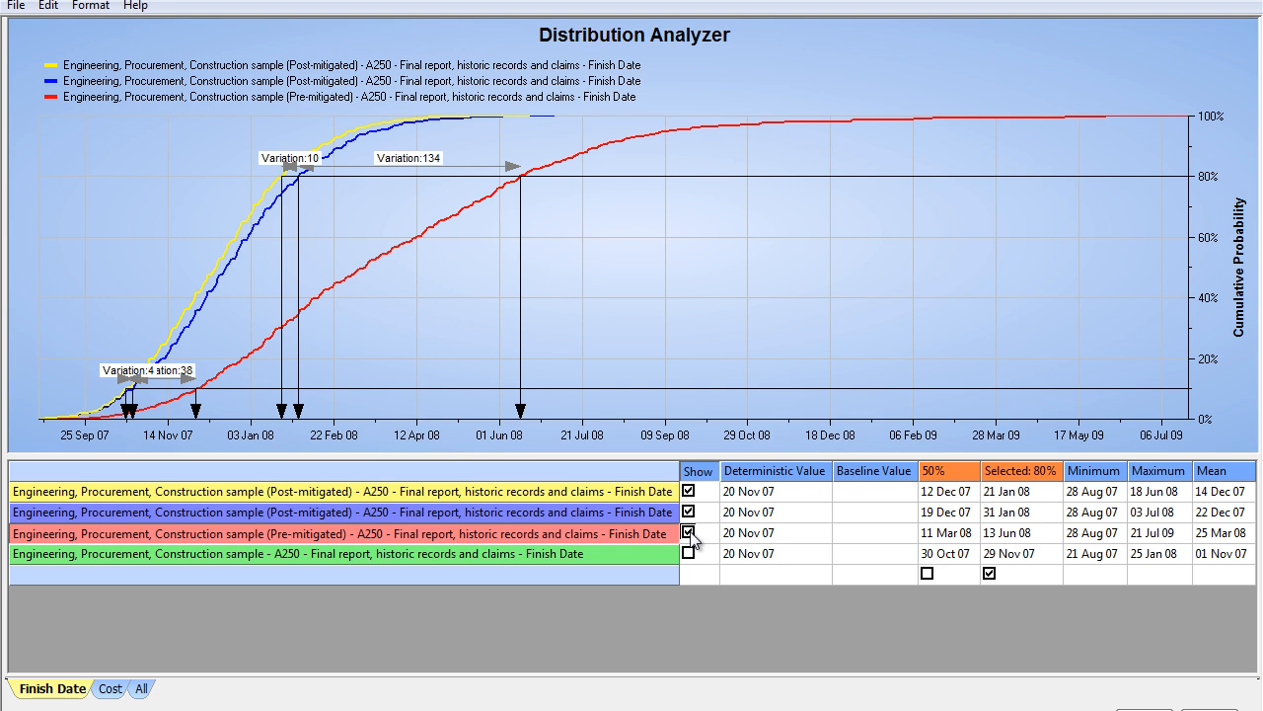
left_click_drag(306, 161, 307, 155)
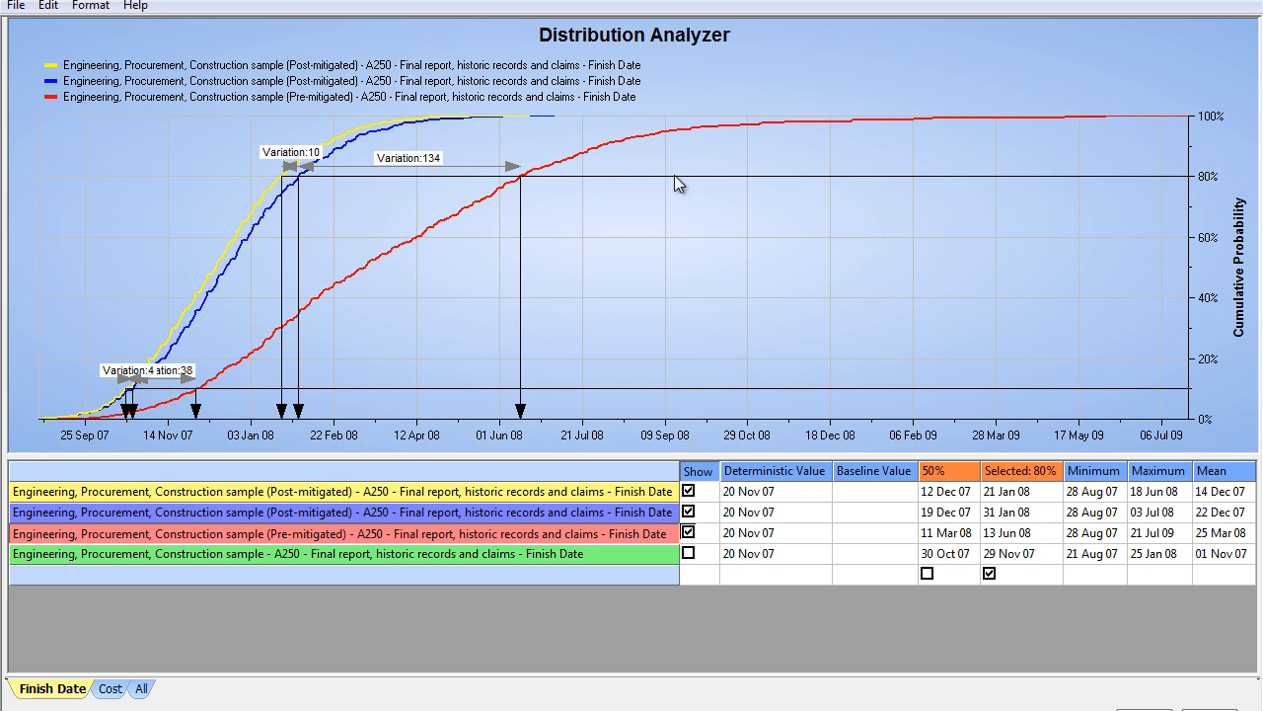
Step: Compare the curves at the 50% percentile, then return the selected percentile to 80% and raise both of its variation labels
left_click(1196, 278)
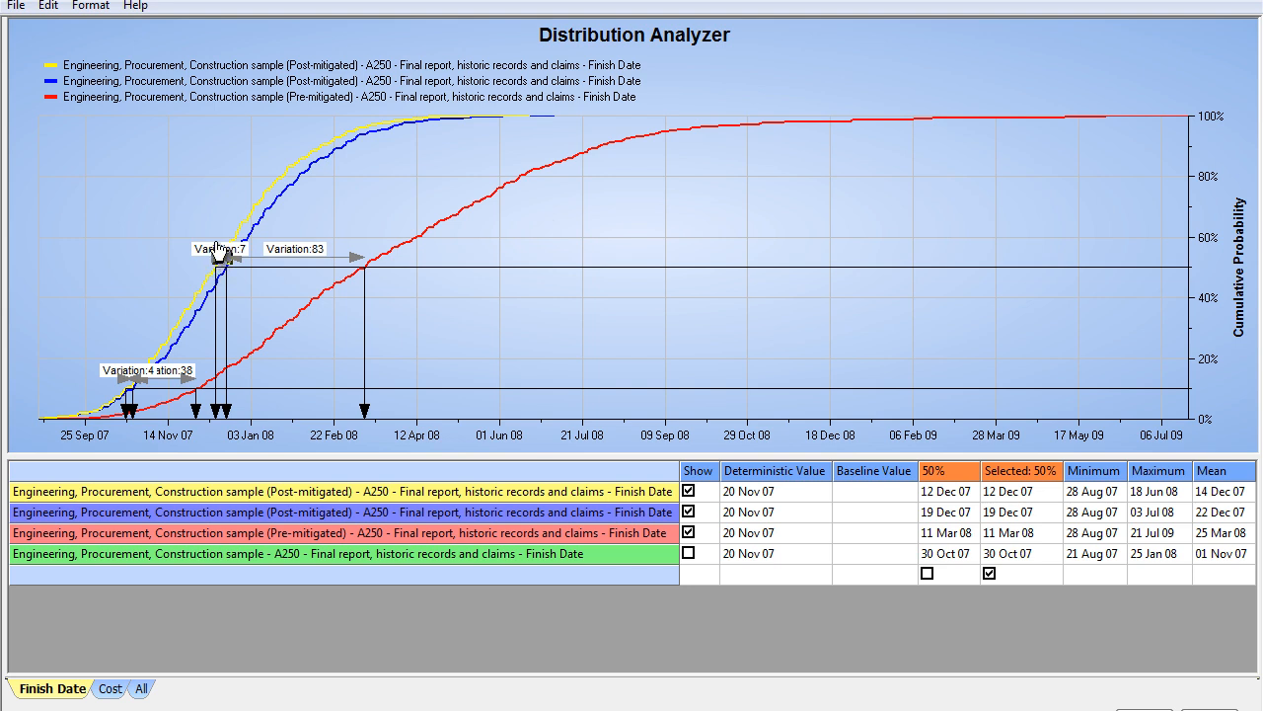
left_click_drag(217, 248, 218, 234)
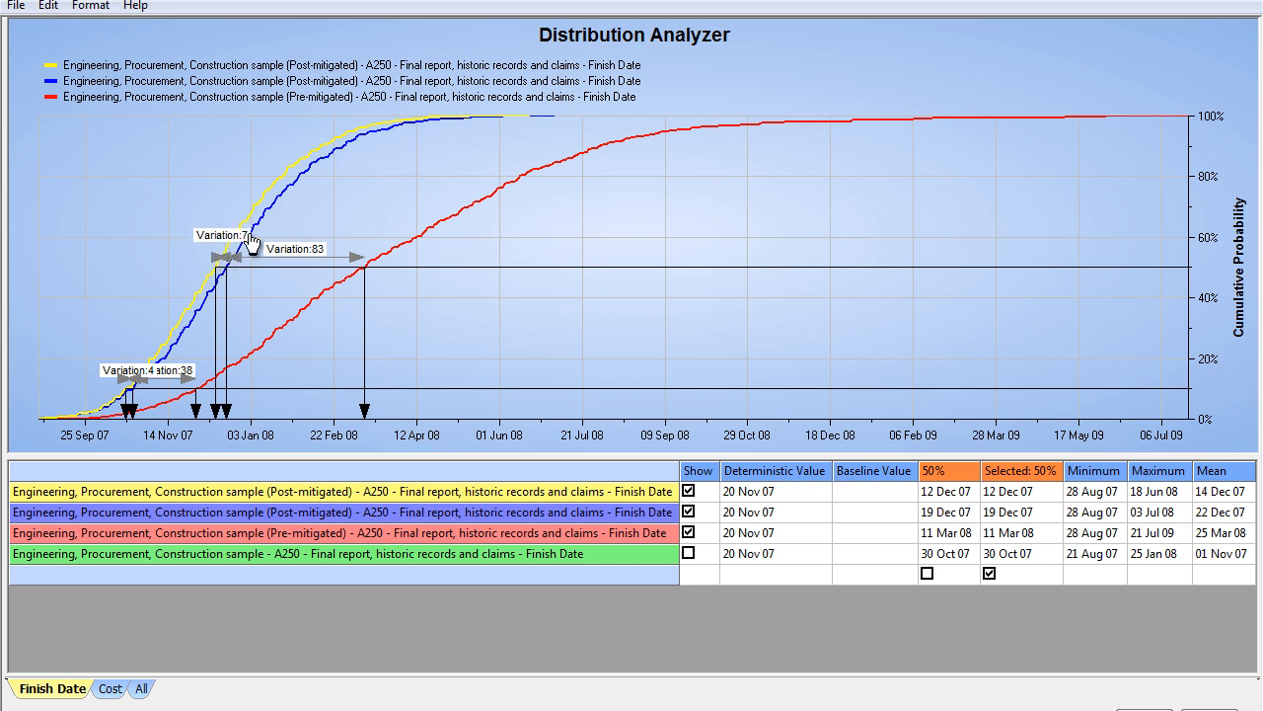
left_click(1161, 179)
left_click_drag(310, 168, 320, 156)
left_click_drag(407, 168, 427, 158)
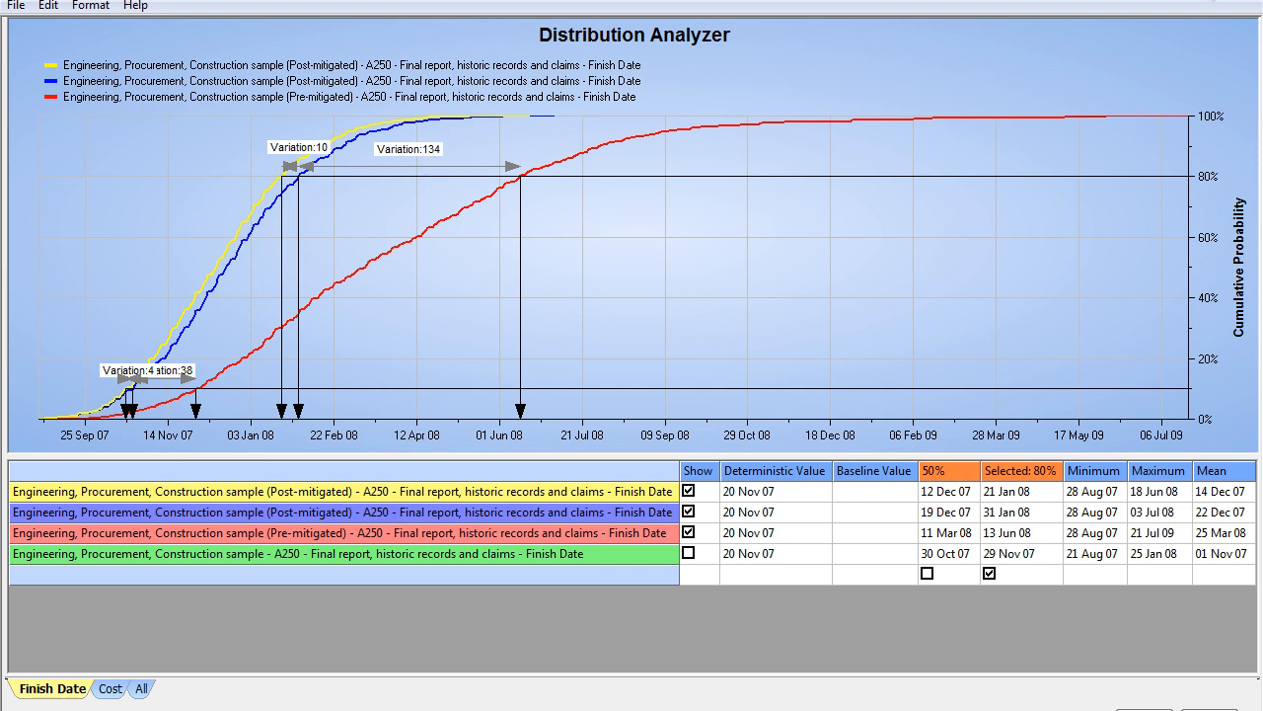
Step: Close the Distribution Analyzer and the distribution graph, saving the changes
key("alt+F4")
left_click(609, 404)
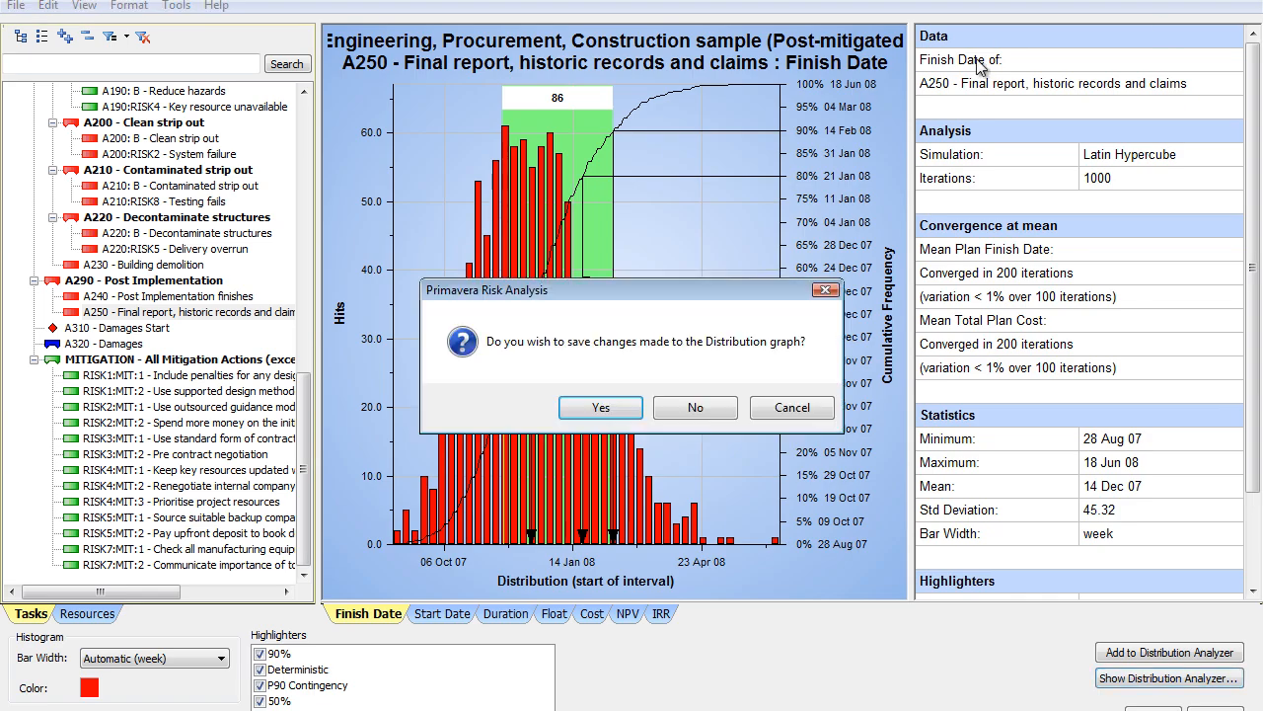
left_click(614, 407)
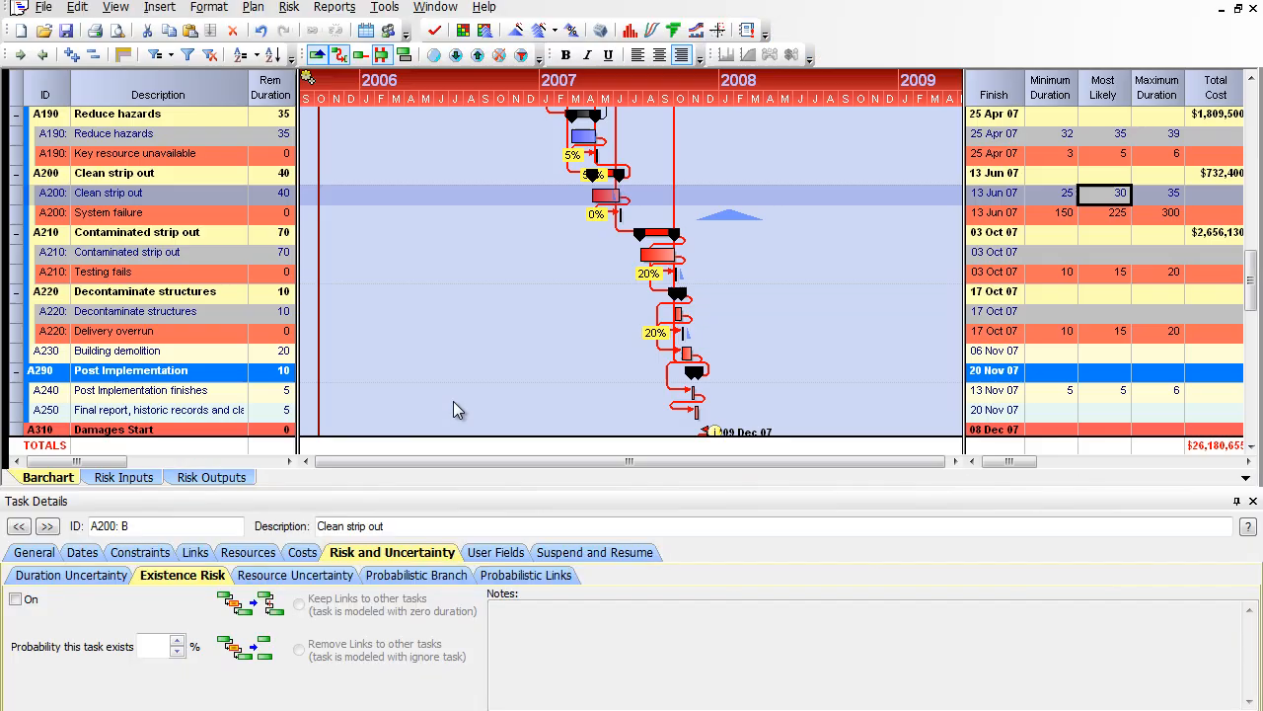
Step: Show the drivers of task A250 - Final report, historic records and claims from the plan
scroll(191, 317, "down", 10)
scroll(188, 314, "up", 7)
left_click(139, 234)
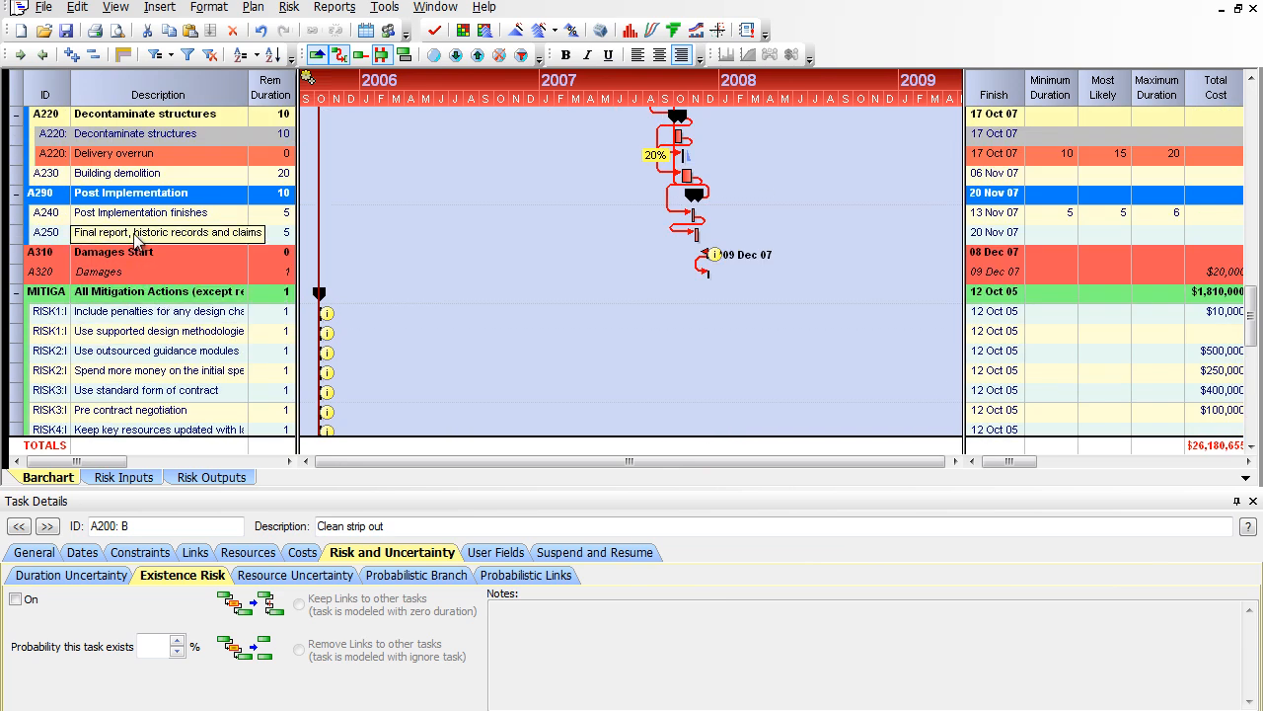
right_click(136, 235)
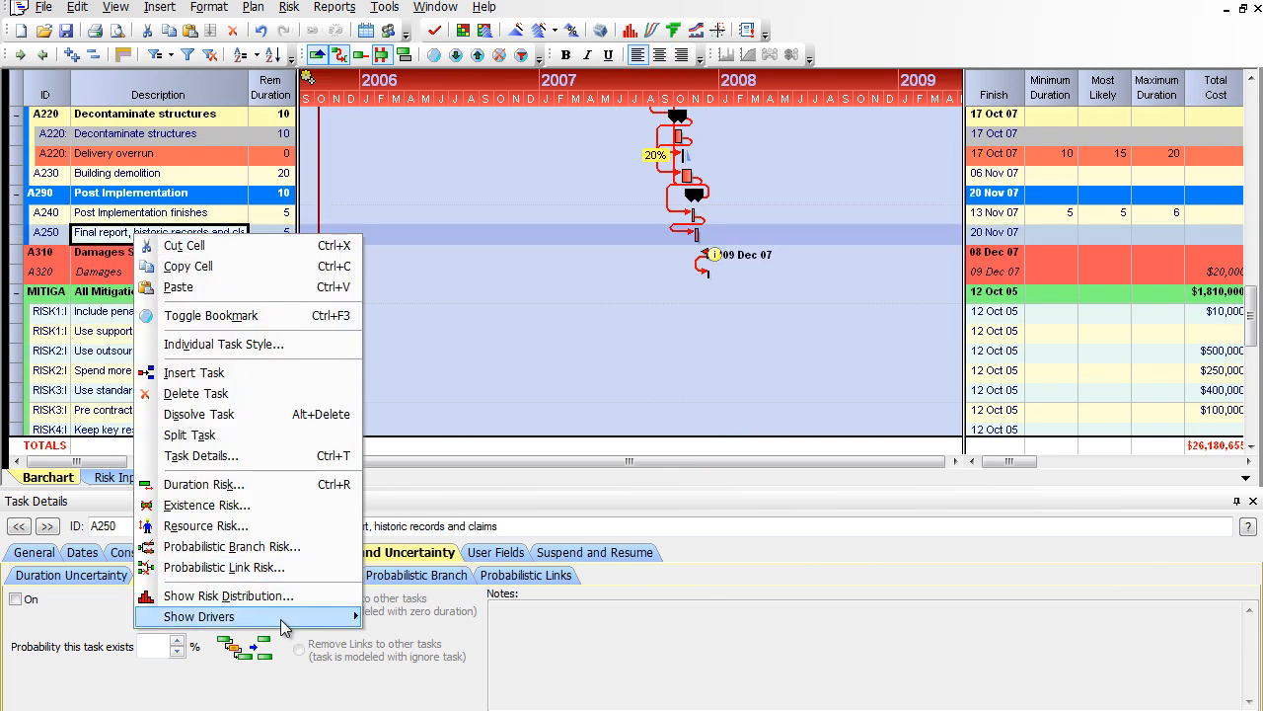
mouse_move(286, 617)
left_click(394, 617)
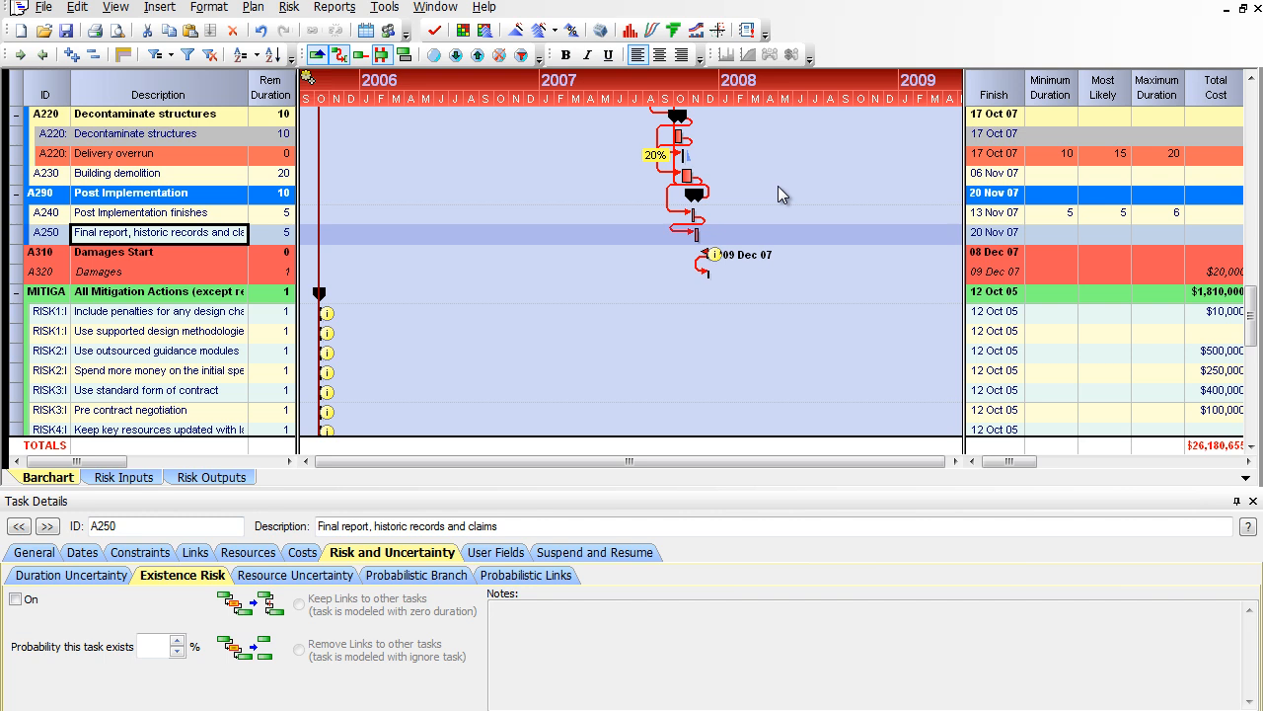
Step: Reopen the Distribution Analyzer, hide the earlier blue post-mitigated curve, and view the cost distributions before returning to the finish dates
left_click(653, 30)
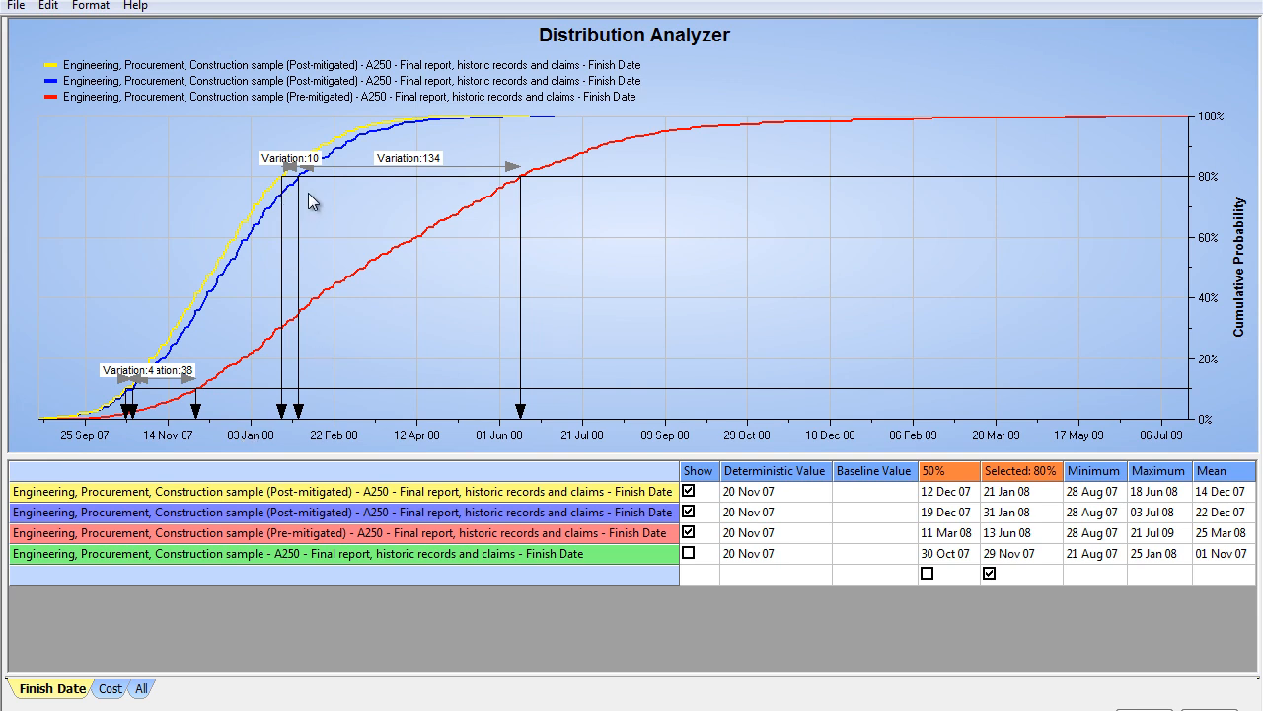
left_click(688, 512)
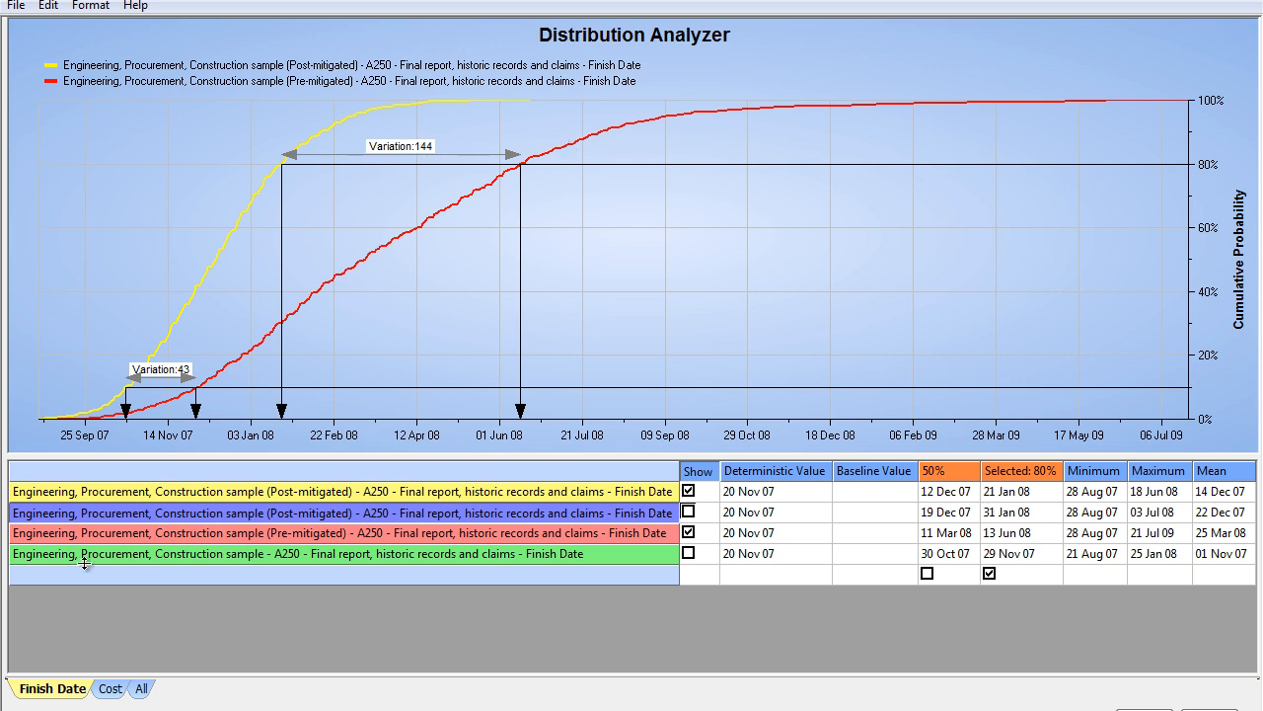
left_click(110, 688)
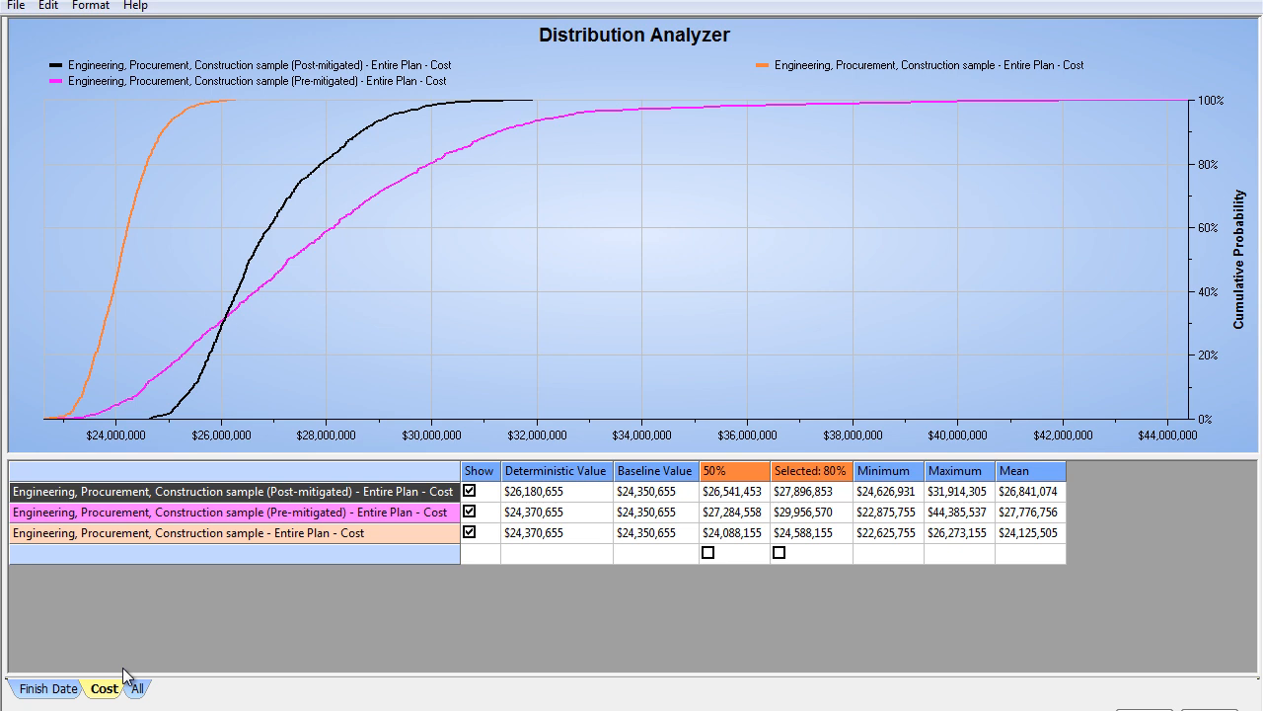
left_click(77, 693)
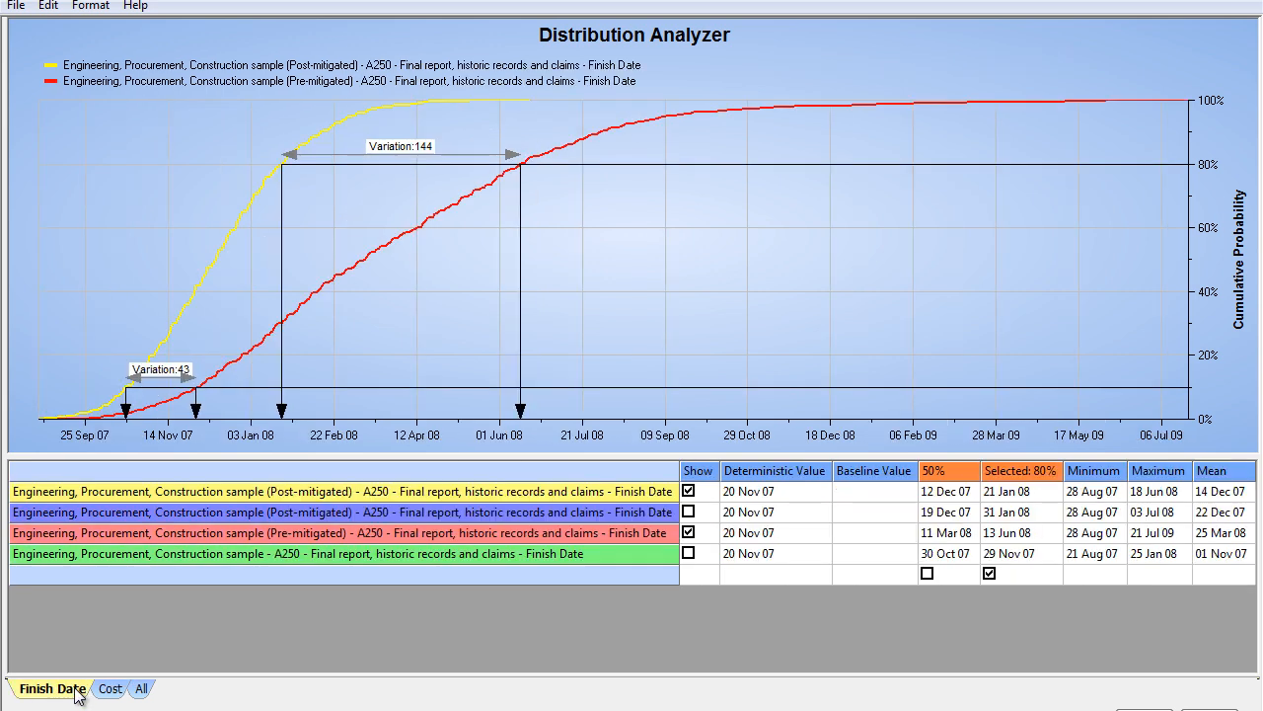